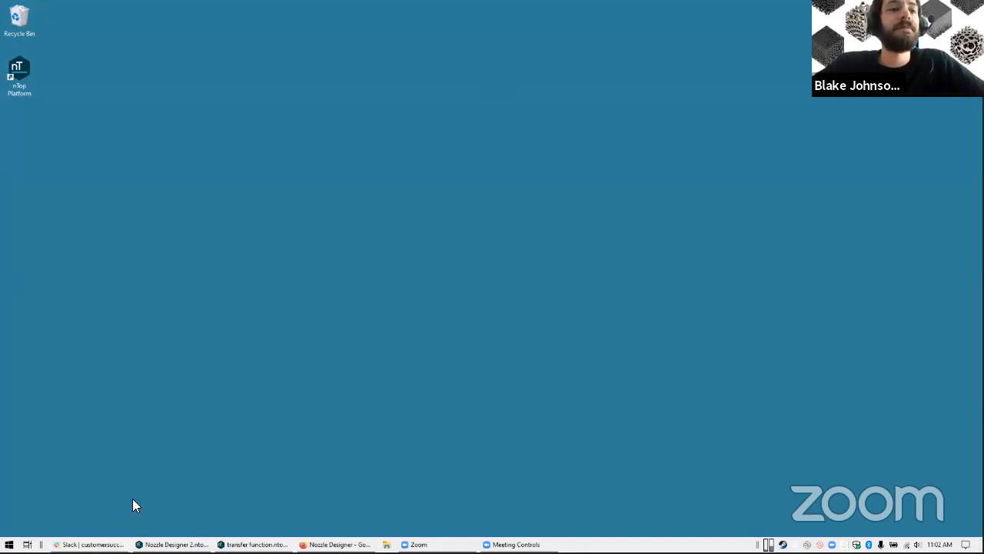
# Switch to the first virtual desktop and reposition the bar magnet in the Magnetic Field Simulator
pyautogui.click(27, 544)
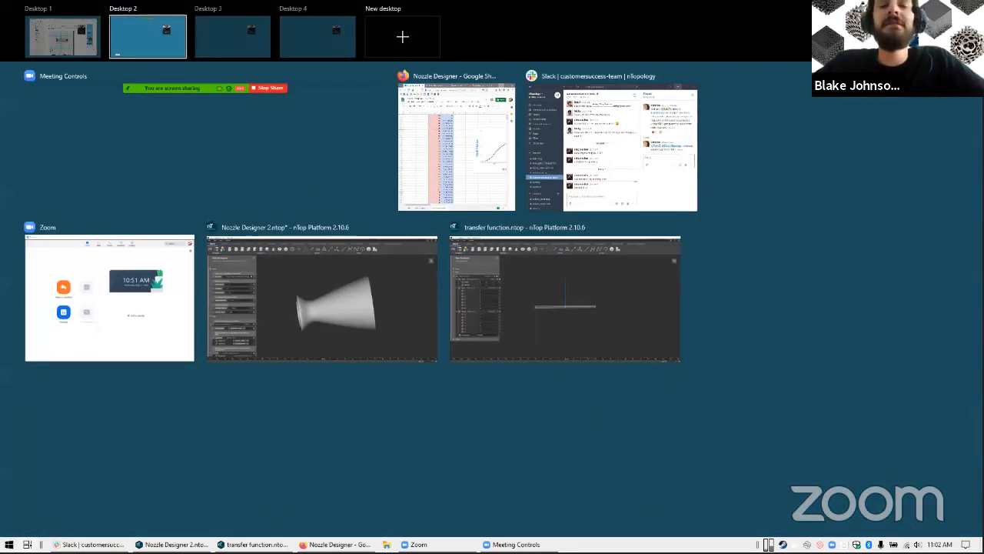
pyautogui.press('Escape')
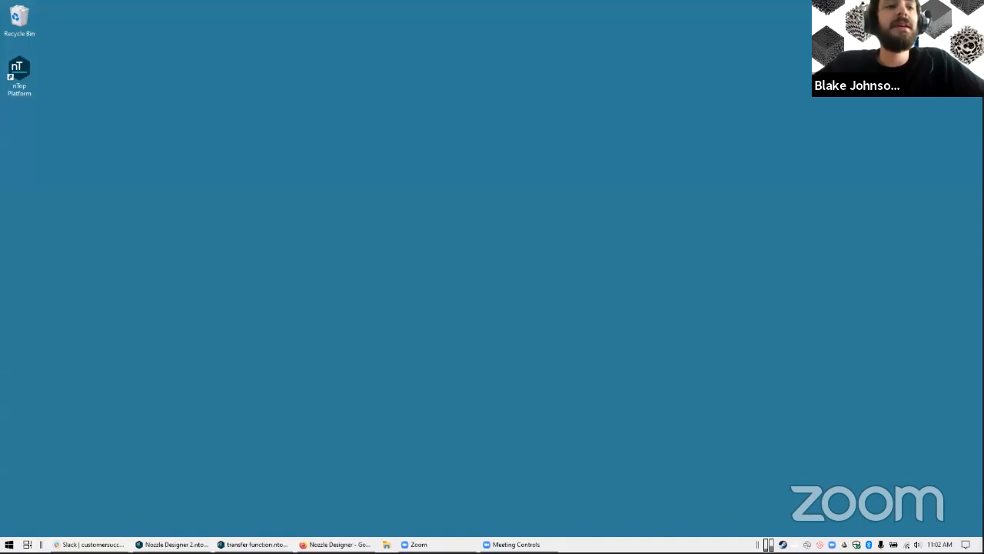
pyautogui.click(27, 544)
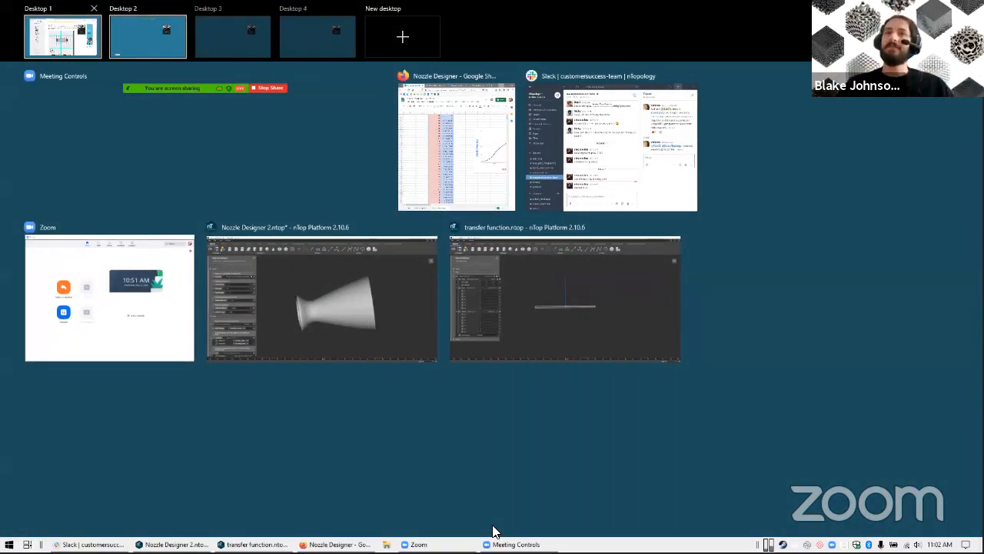
pyautogui.press('ctrl+super+Left')
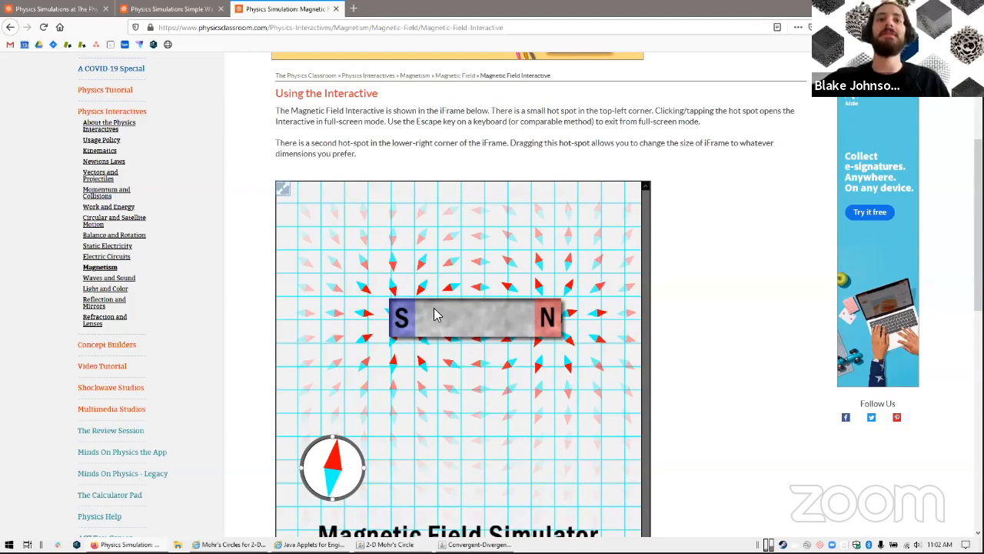
pyautogui.moveTo(437, 314)
pyautogui.mouseDown()
pyautogui.moveTo(453, 308)
pyautogui.moveTo(437, 323)
pyautogui.moveTo(417, 292)
pyautogui.moveTo(440, 334)
pyautogui.moveTo(440, 280)
pyautogui.moveTo(462, 314)
pyautogui.moveTo(406, 378)
pyautogui.moveTo(534, 315)
pyautogui.moveTo(430, 277)
pyautogui.moveTo(431, 374)
pyautogui.moveTo(454, 310)
pyautogui.moveTo(442, 356)
pyautogui.moveTo(430, 326)
pyautogui.mouseUp()
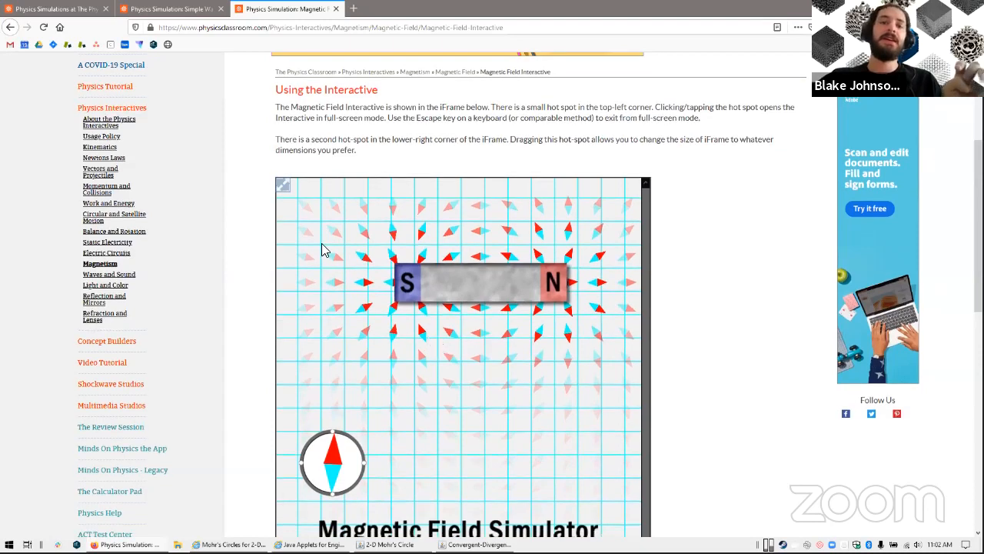
pyautogui.scroll(-1, 326, 248)
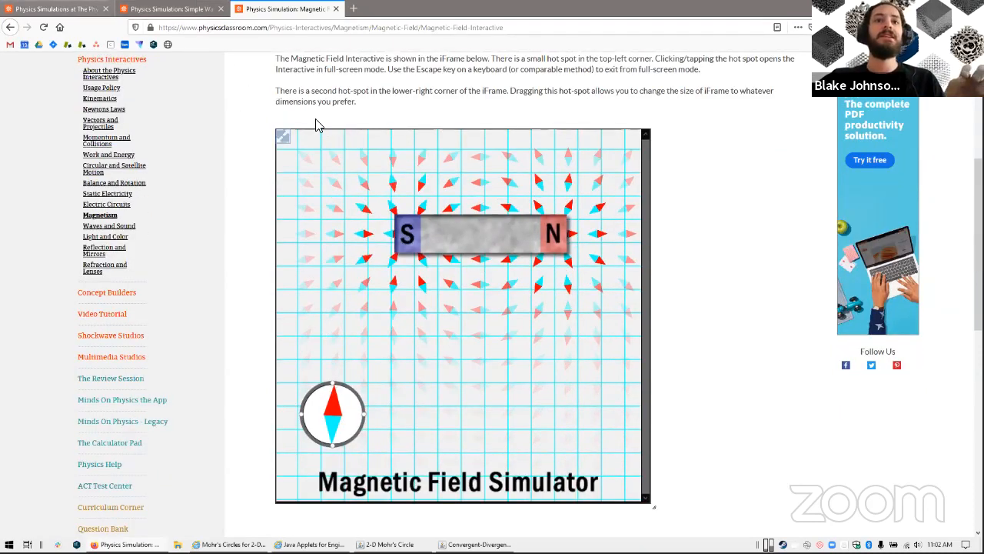
# In the Lenses and Mirrors simulation, set the focal length to about 28.8 cm and try object heights of about 23.1 and 8 cm
pyautogui.hotkey('ctrl', 'Tab')
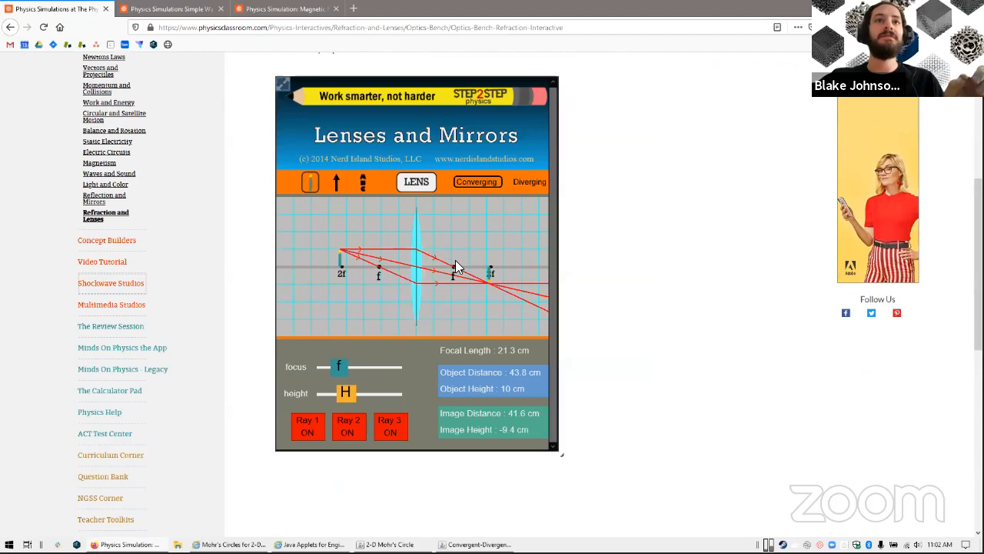
pyautogui.moveTo(379, 369); pyautogui.dragTo(352, 368)
pyautogui.click(370, 394)
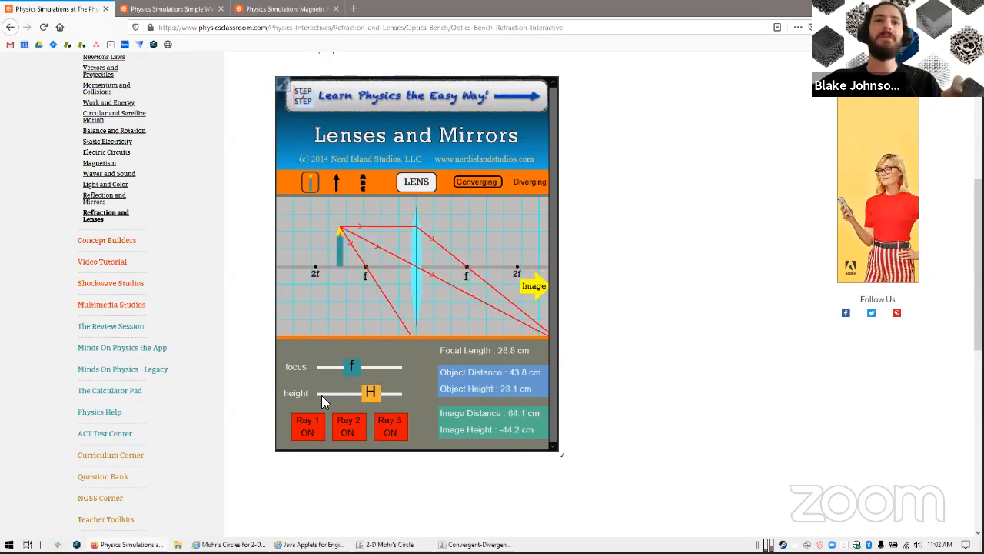
pyautogui.click(323, 398)
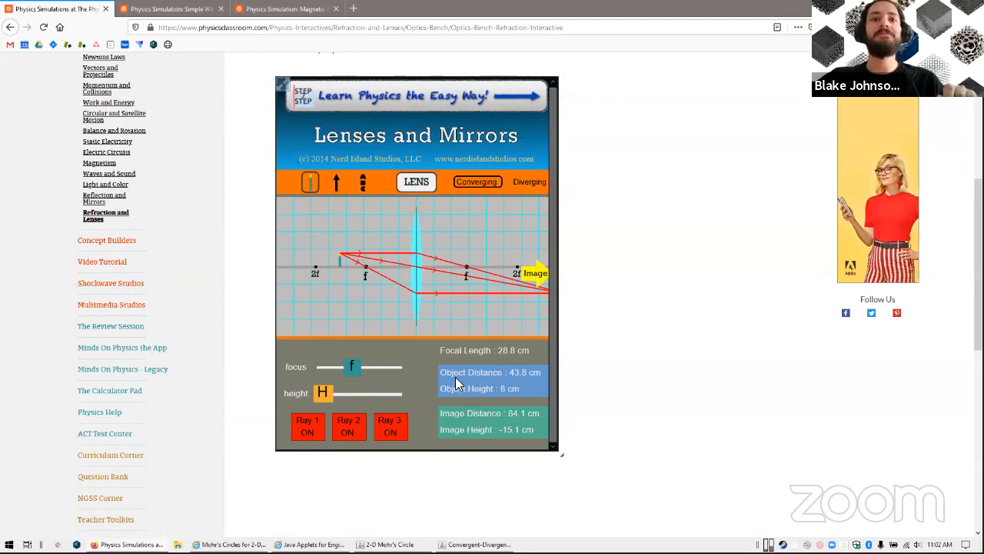
# Set the Simple Wave Simulator's frequency to about 0.437 Hz and the Lenses and Mirrors focal length to about 31.3 cm
pyautogui.hotkey('ctrl', 'Tab')
pyautogui.moveTo(426, 388)
pyautogui.mouseDown()
pyautogui.moveTo(425, 379)
pyautogui.moveTo(419, 394)
pyautogui.mouseUp()
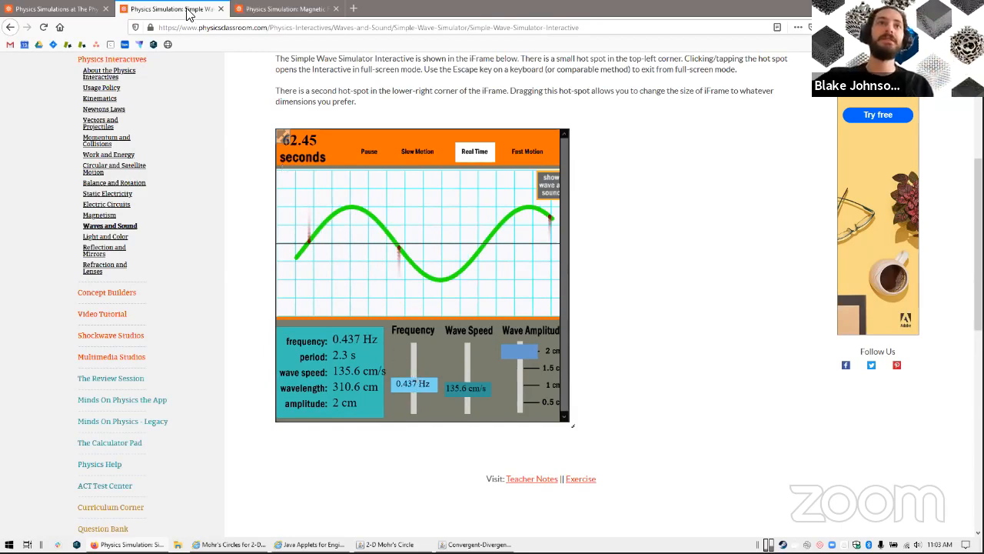
pyautogui.click(52, 12)
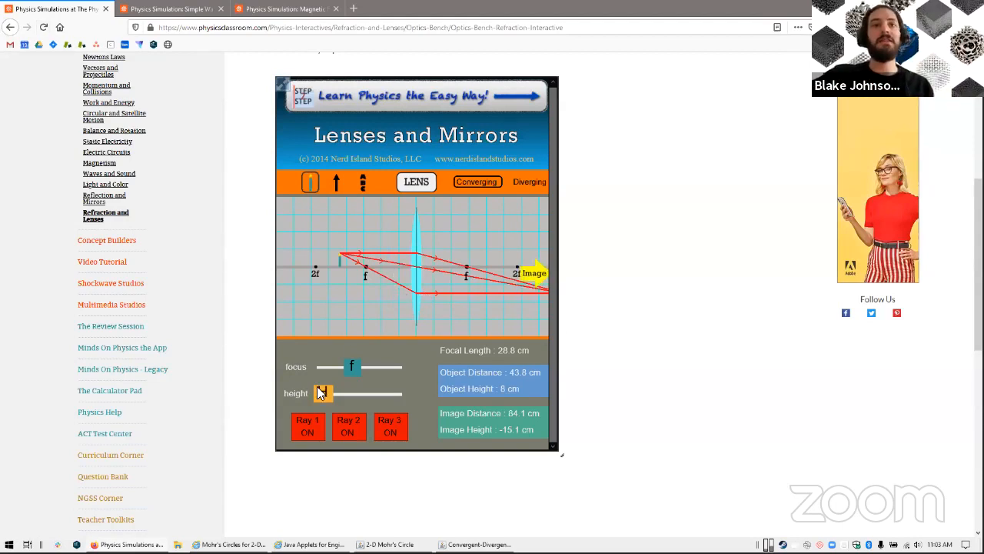
pyautogui.click(358, 375)
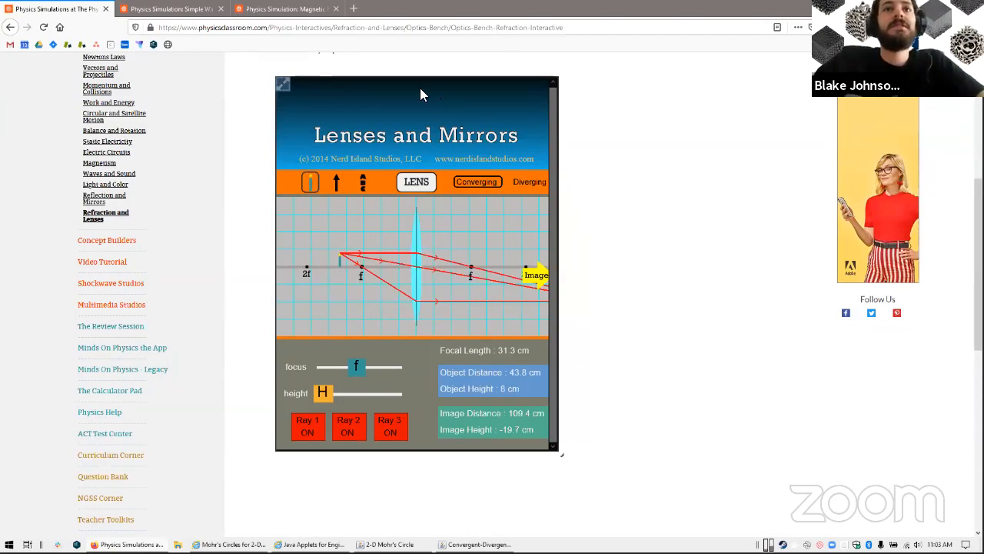
# Minimize the physics simulations browser and move the Convergent-Divergent Nozzle window clear of the Mohr's Circle applet on the first desktop
pyautogui.press('super+Down')
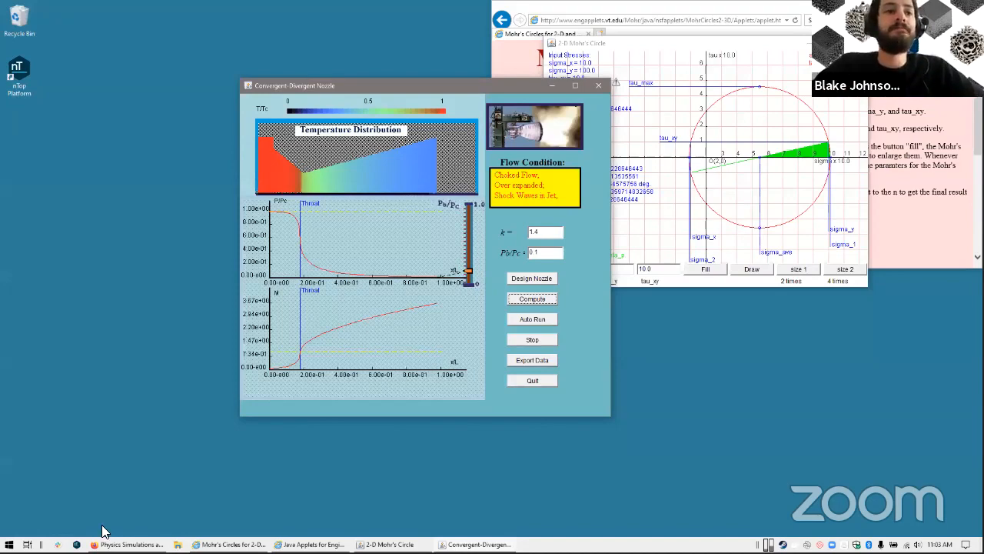
pyautogui.moveTo(339, 85); pyautogui.dragTo(197, 71)
pyautogui.click(60, 501)
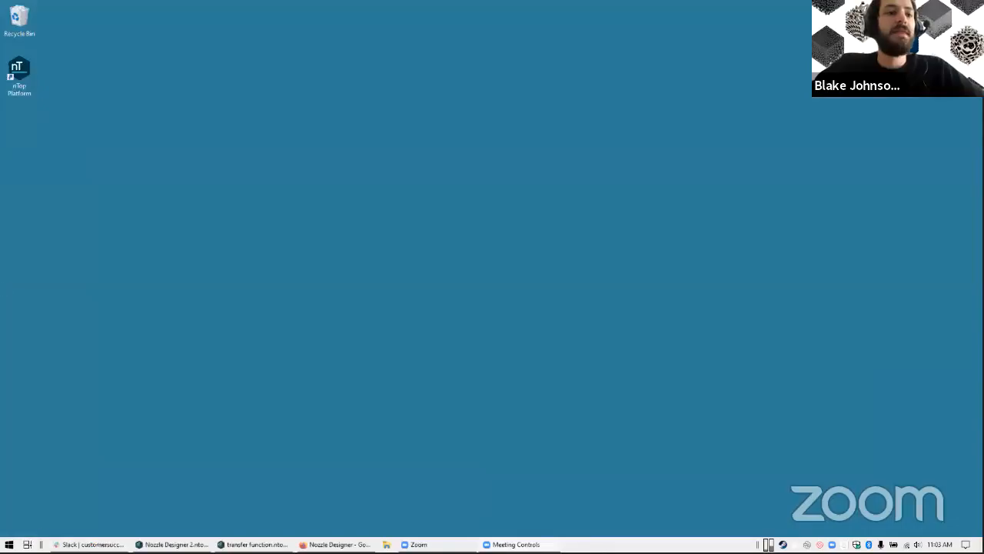
pyautogui.press('super+Tab')
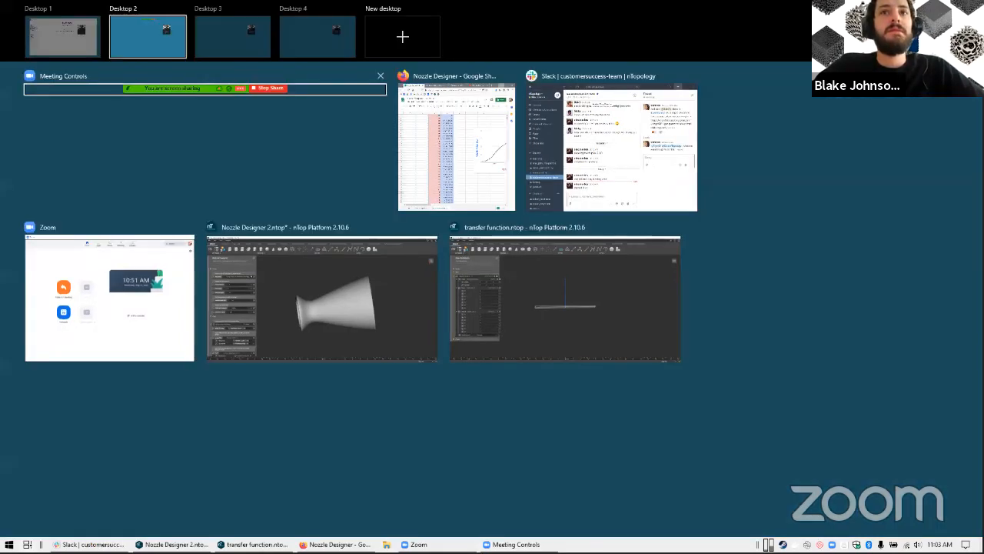
pyautogui.click(65, 36)
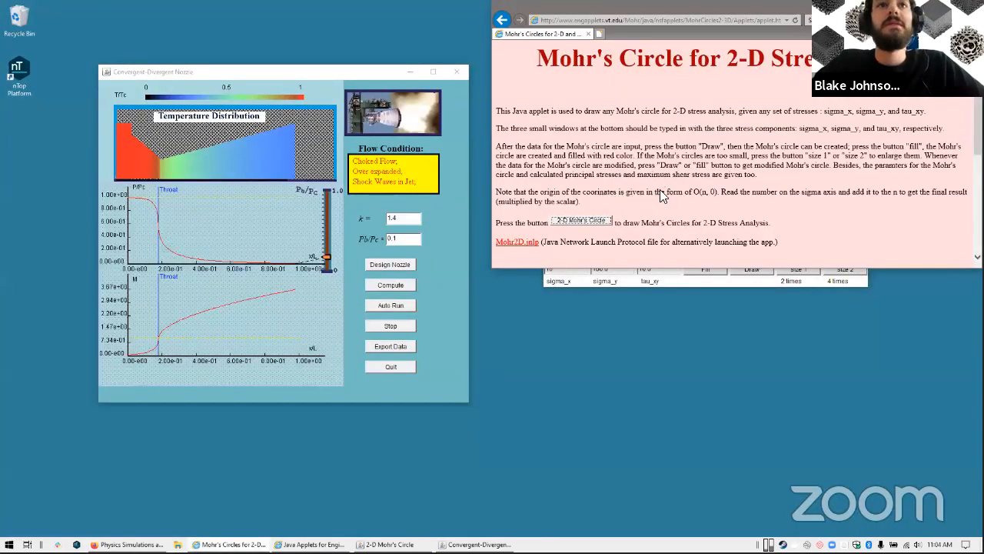
# Look over the Mohr's Circle web page, minimize it and reposition the Convergent-Divergent Nozzle window beside the 2-D Mohr's Circle applet
pyautogui.scroll(-1, 659, 191)
pyautogui.scroll(1, 660, 191)
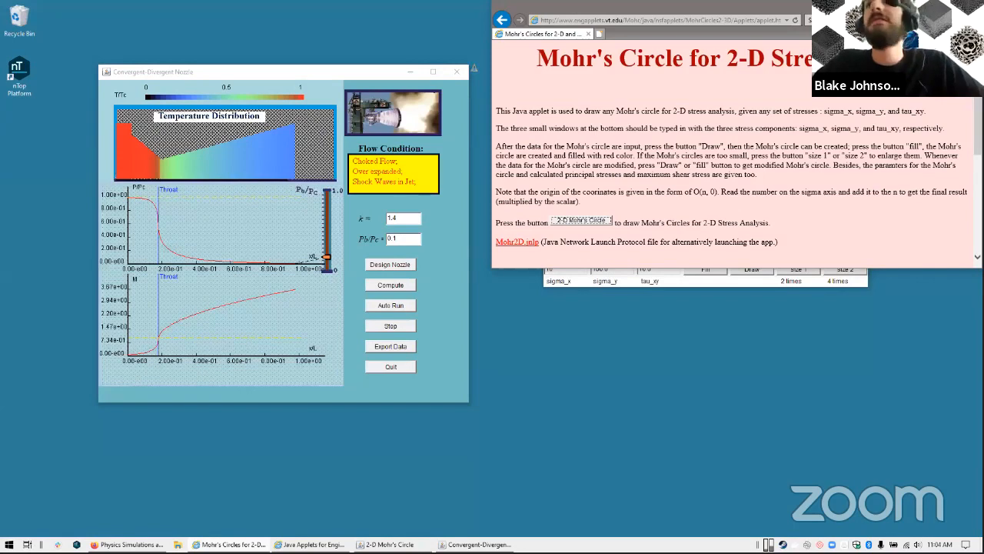
pyautogui.click(924, 6)
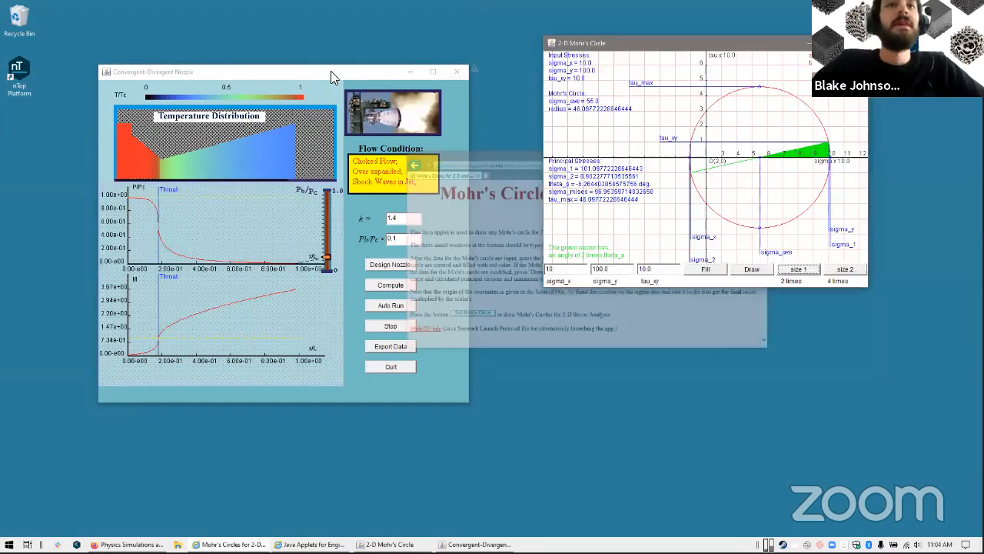
pyautogui.moveTo(330, 70); pyautogui.dragTo(351, 66)
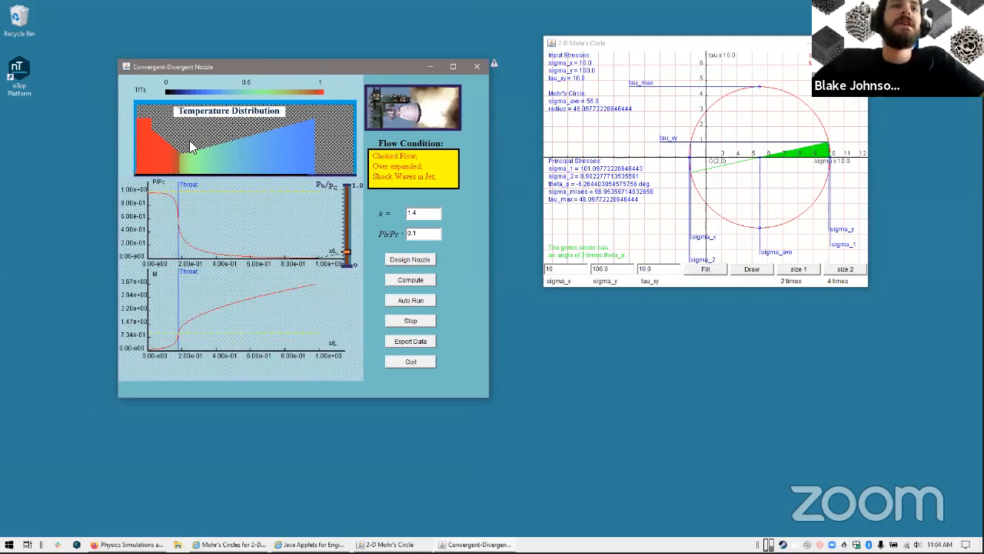
# Open the nozzle shape design in the Convergent-Divergent Nozzle applet, accept the existing shape and compute the flow
pyautogui.click(407, 261)
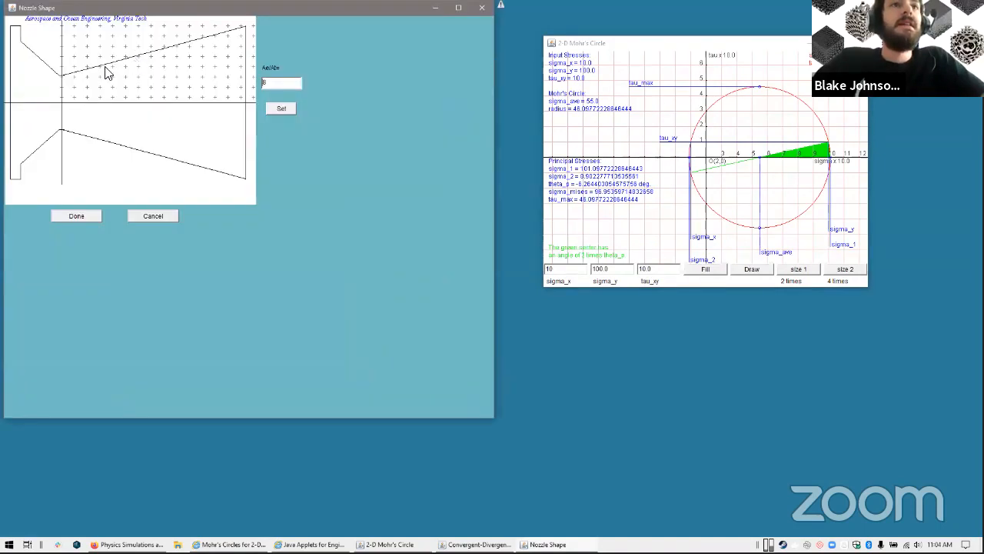
pyautogui.click(74, 218)
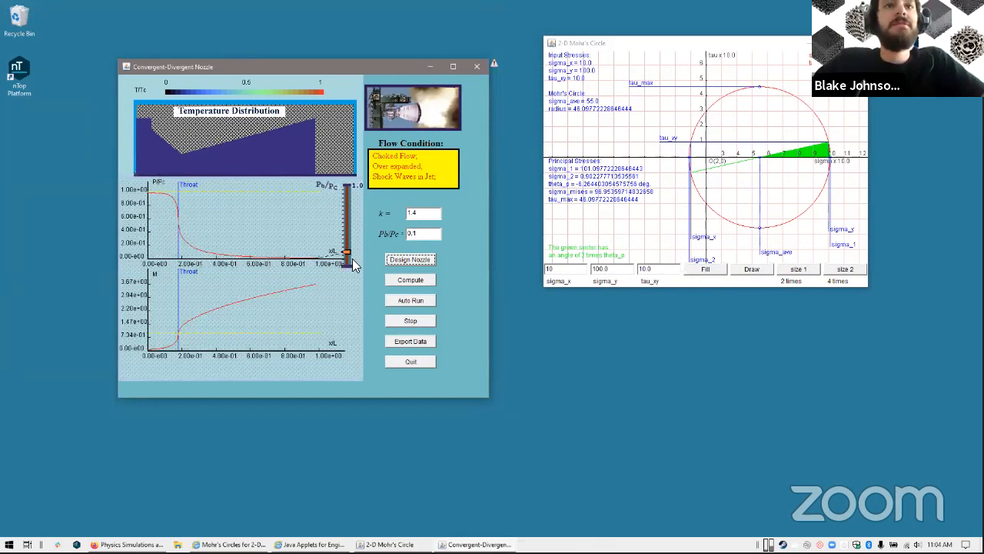
pyautogui.click(412, 281)
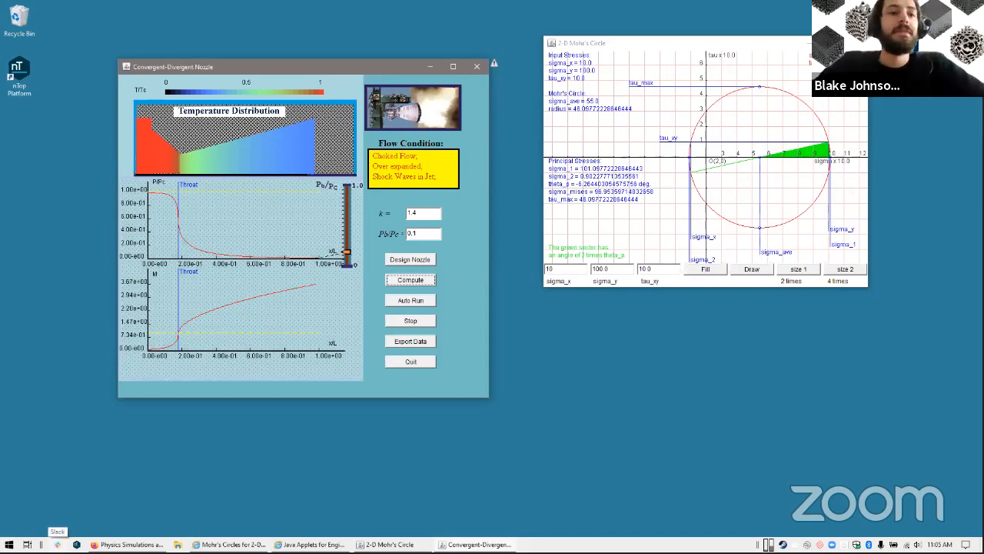
# Switch to the second virtual desktop and bring up the Nozzle Designer 2 notebook in nTop Platform
pyautogui.moveTo(231, 544)
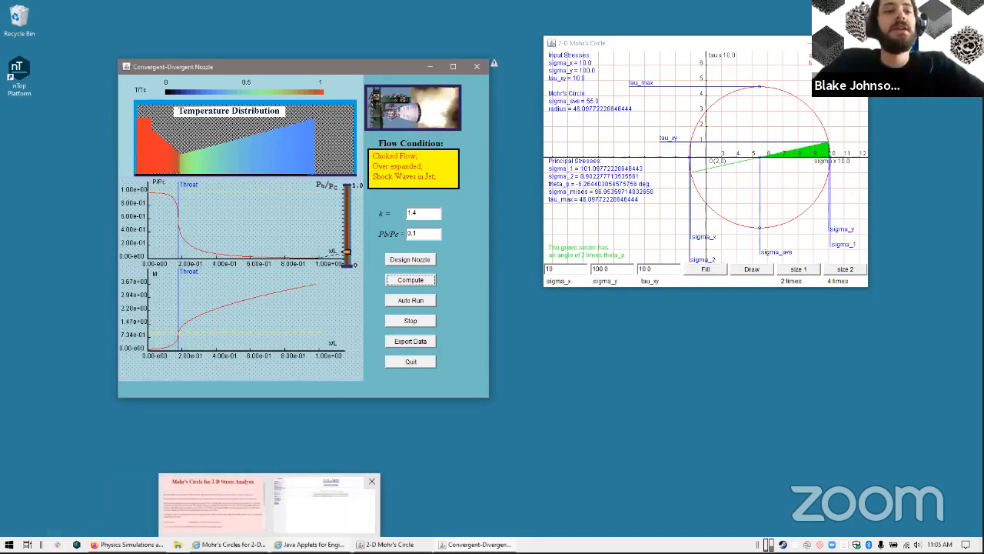
pyautogui.moveTo(128, 545)
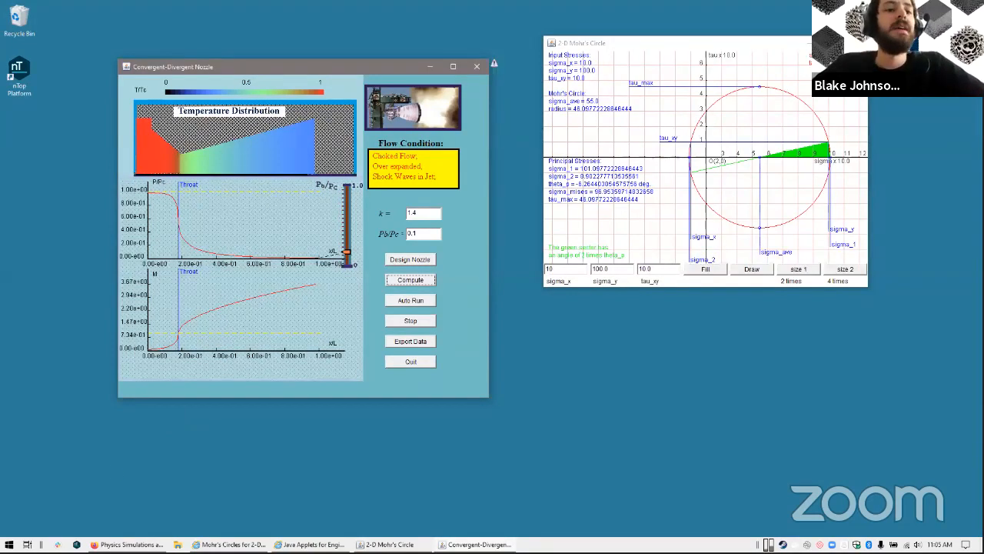
pyautogui.click(28, 544)
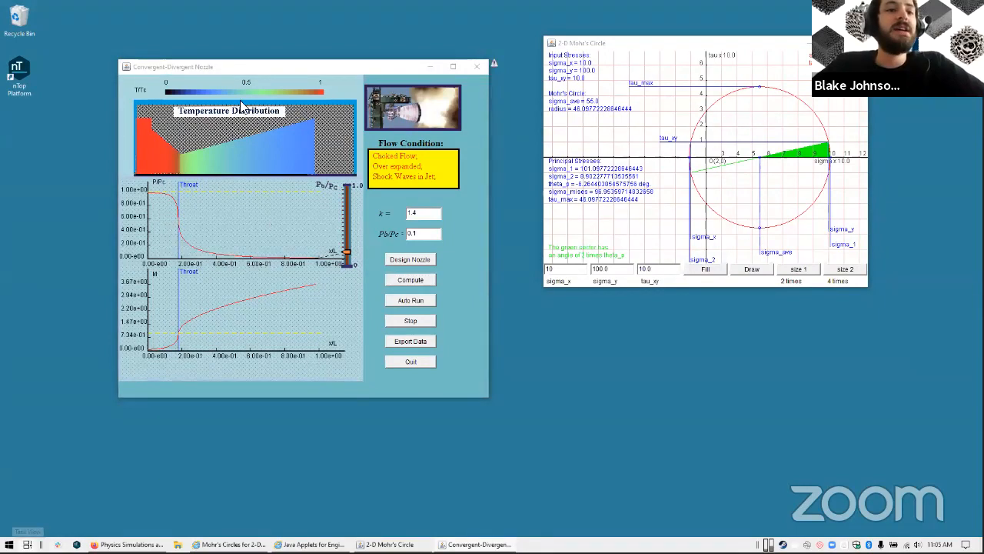
pyautogui.click(181, 40)
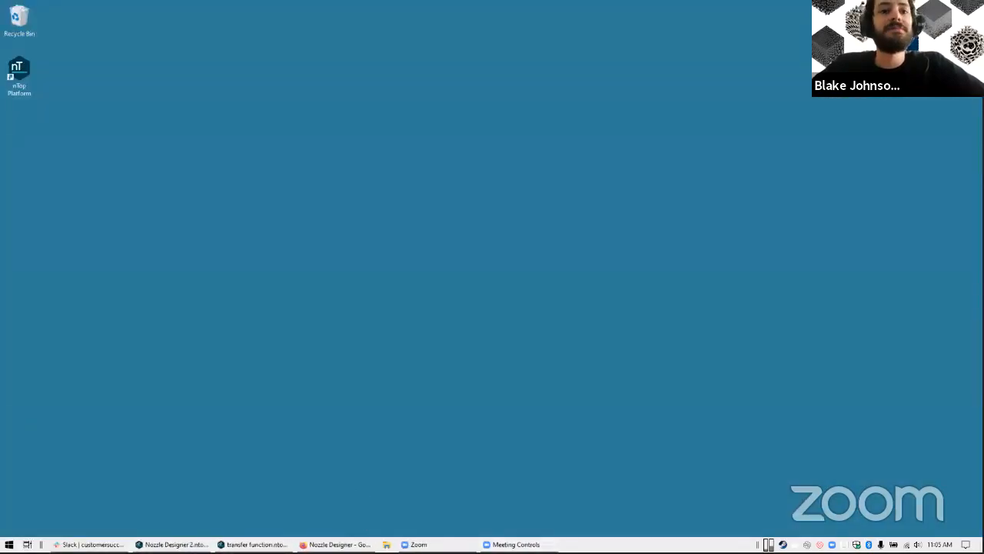
pyautogui.click(252, 545)
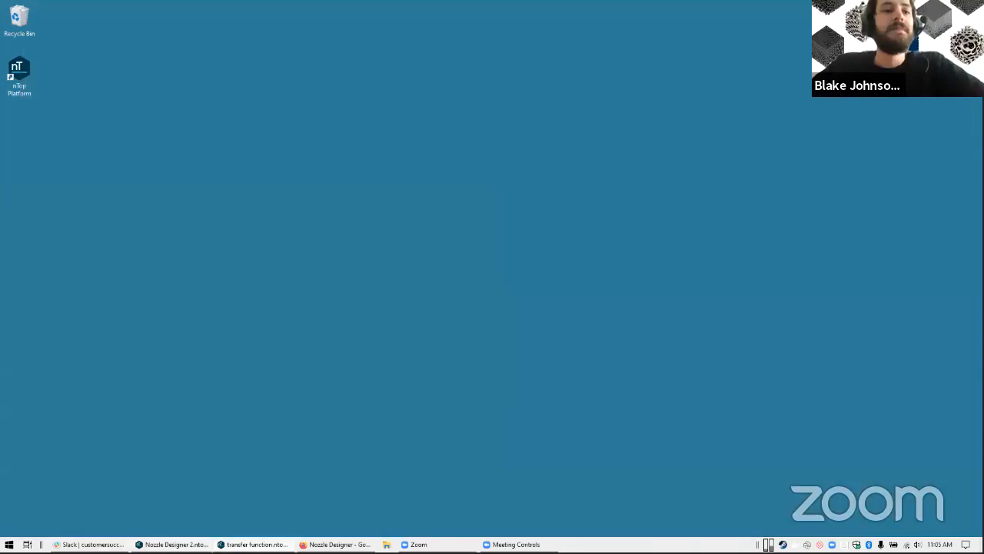
pyautogui.click(171, 544)
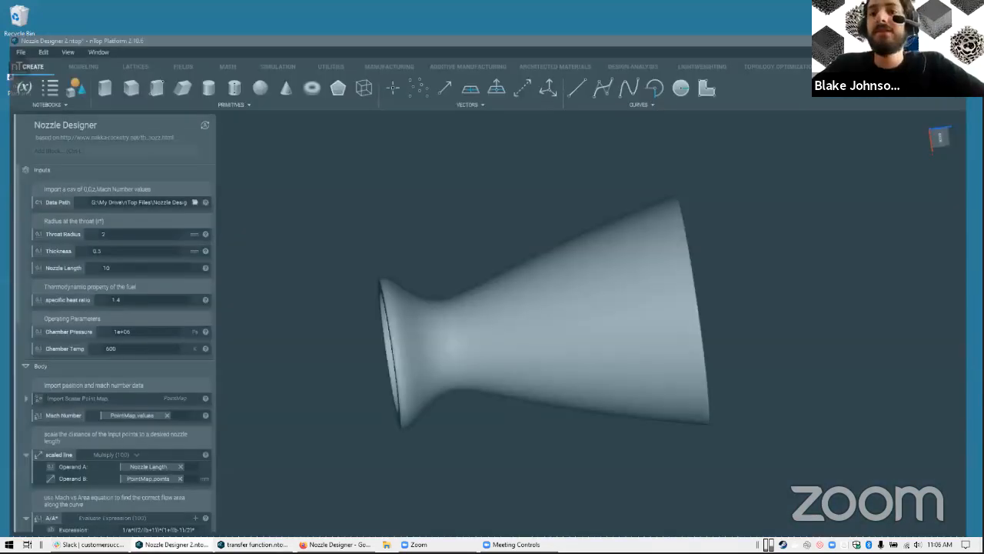
# Quit Slack and examine the nozzle body's inlet and exit from several angles
pyautogui.rightClick(806, 546)
pyautogui.click(833, 541)
pyautogui.moveTo(531, 306); pyautogui.dragTo(439, 438, button='right')
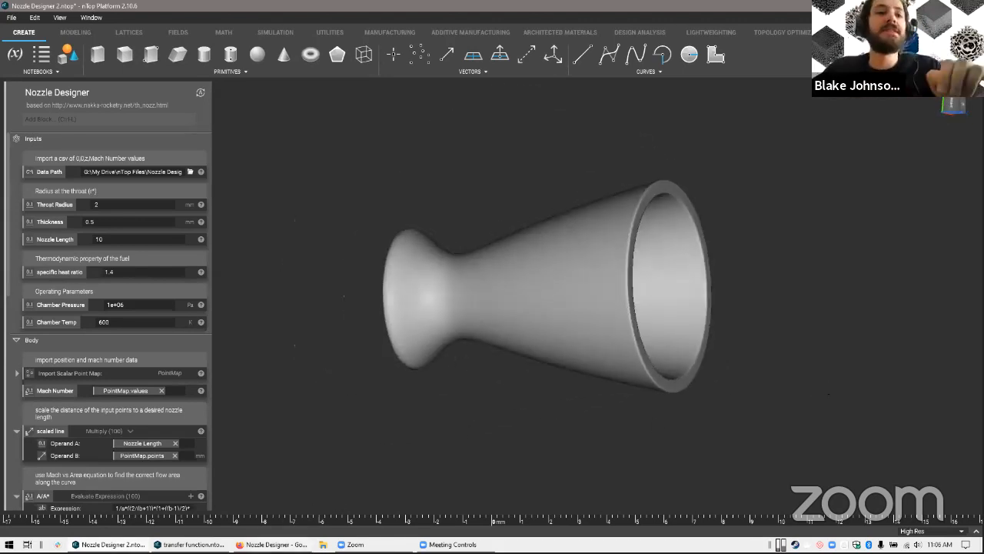
pyautogui.moveTo(424, 360); pyautogui.dragTo(415, 400, button='right')
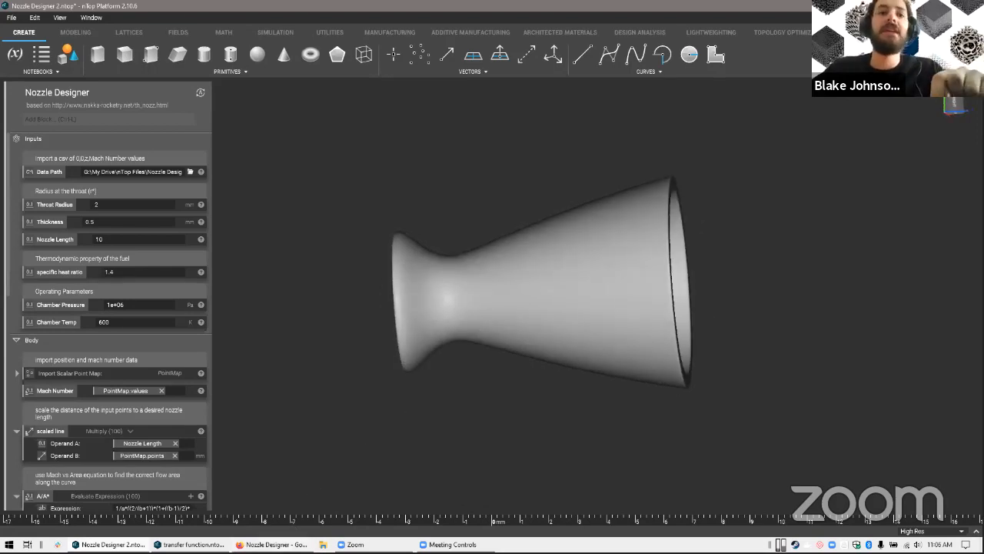
# Switch to the browser, maximize the Nozzle Designer spreadsheet and examine the Nozzle Theory page of the experimental rocketry site
pyautogui.click(272, 544)
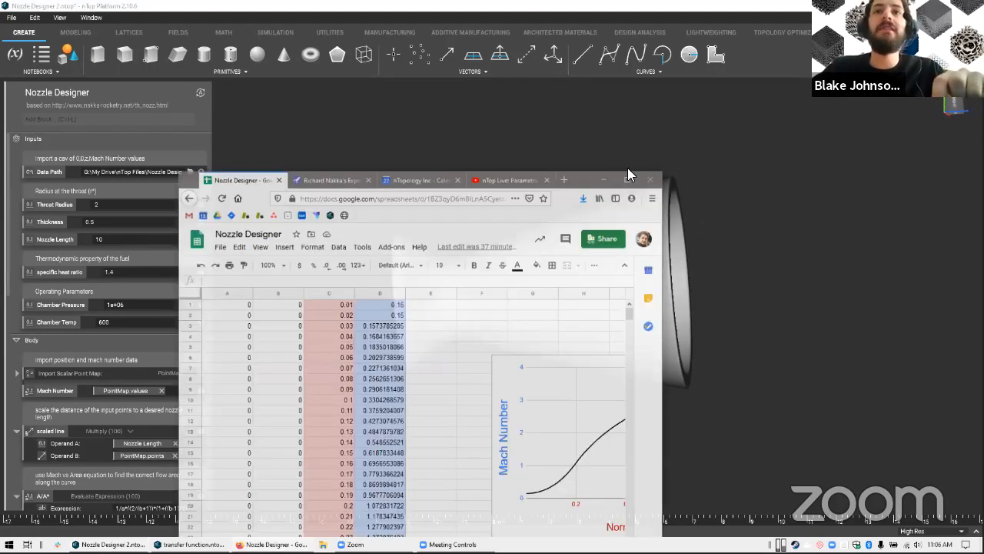
pyautogui.click(629, 168)
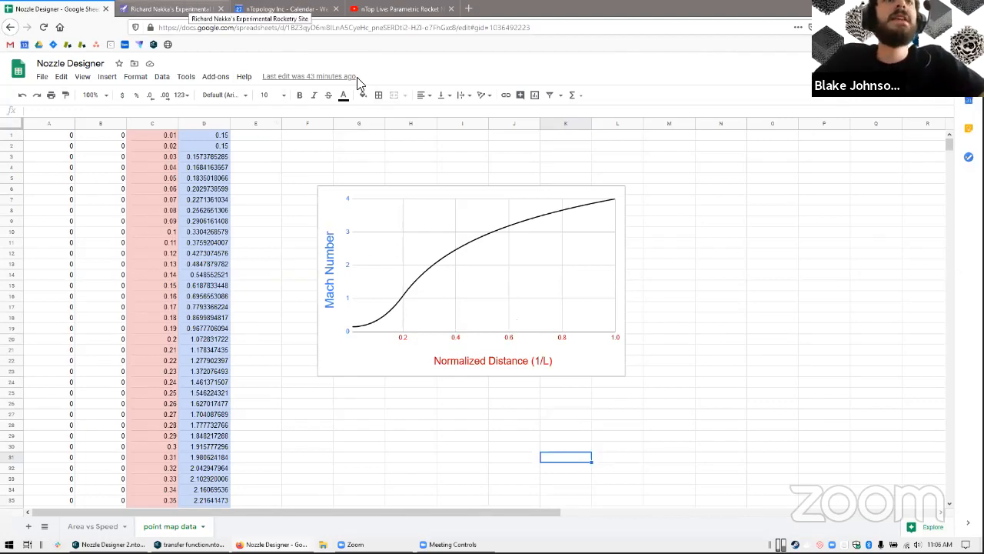
pyautogui.hotkey('ctrl', 'Tab')
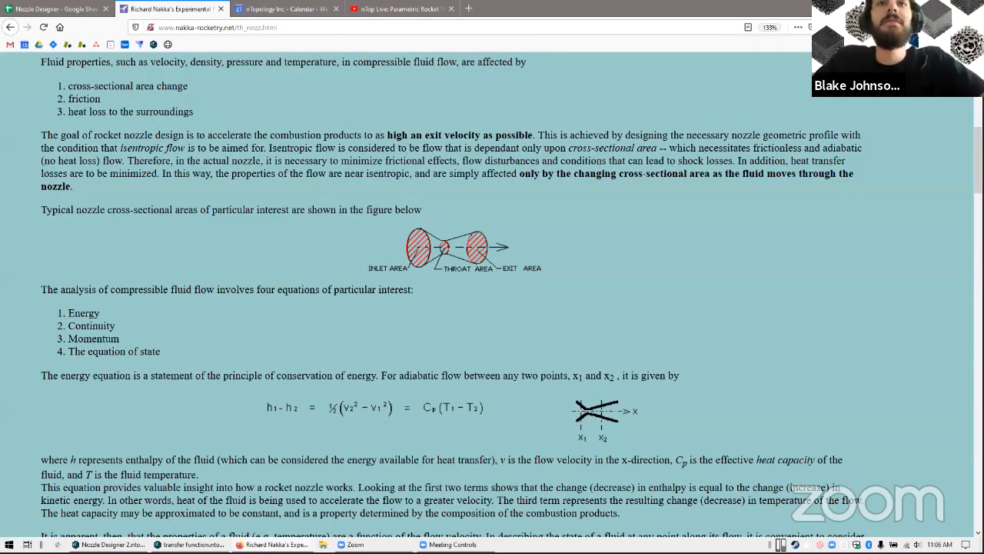
pyautogui.scroll(5, 487, 228)
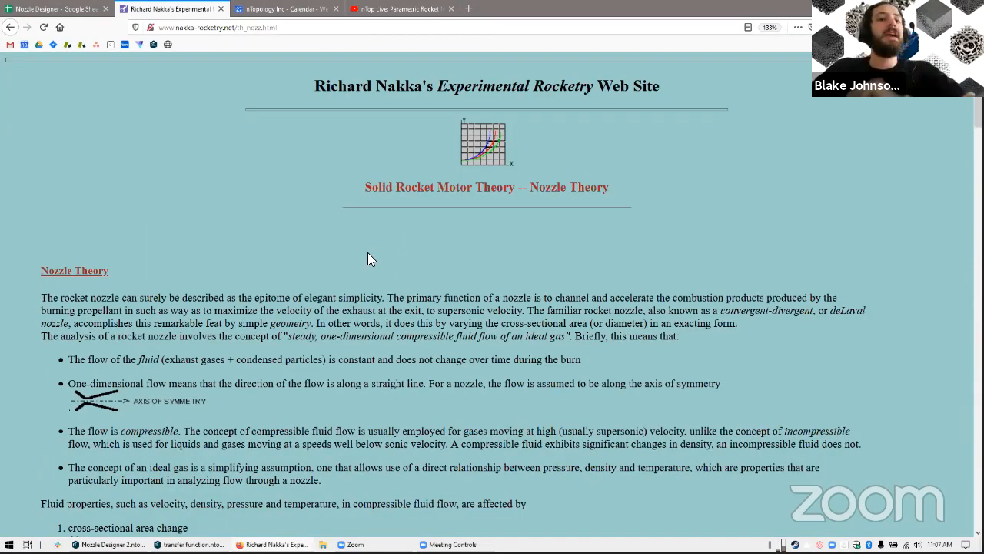
pyautogui.scroll(-3, 377, 252)
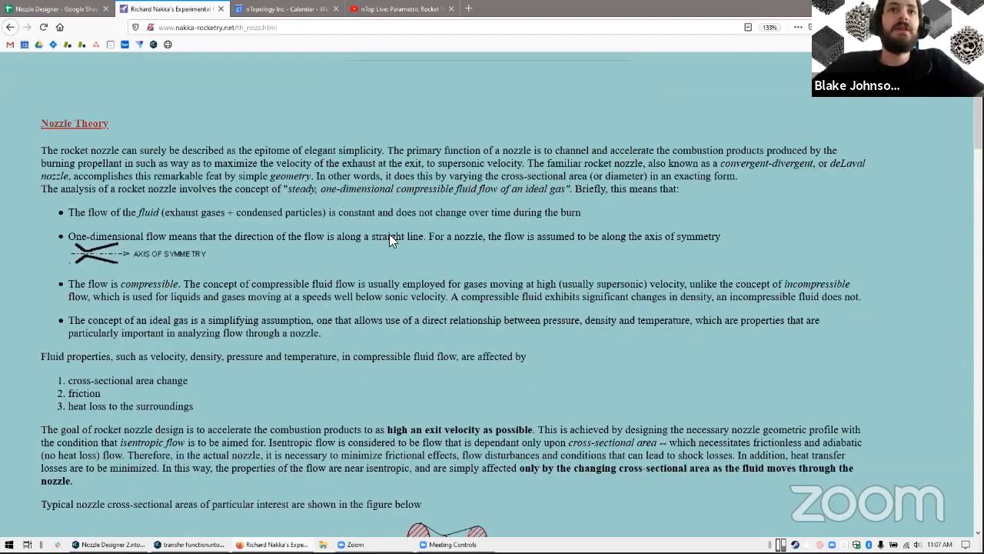
# Read the Nozzle Theory introduction and flow assumptions, and highlight the phrase about as high an exit velocity as possible
pyautogui.scroll(2, 389, 234)
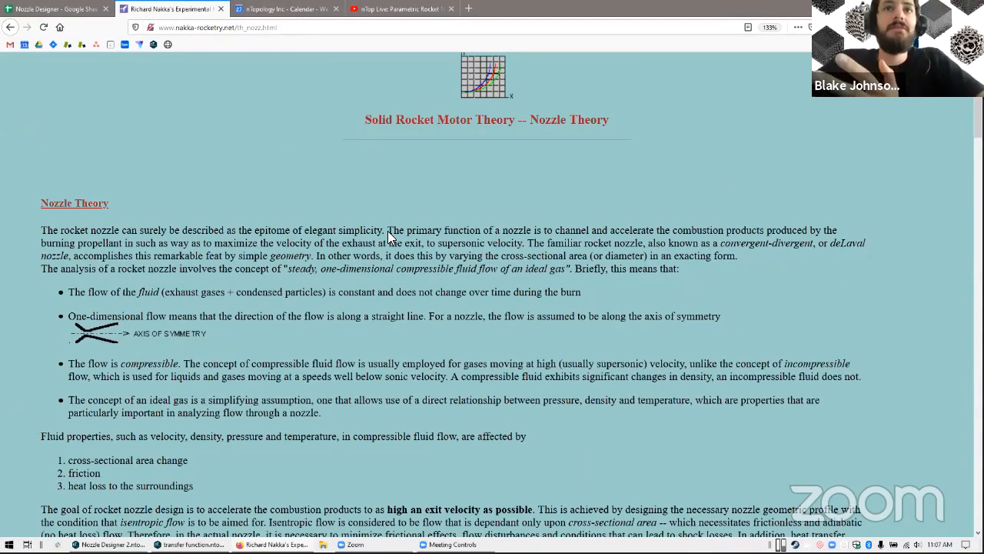
pyautogui.scroll(1, 388, 231)
pyautogui.scroll(-1, 388, 231)
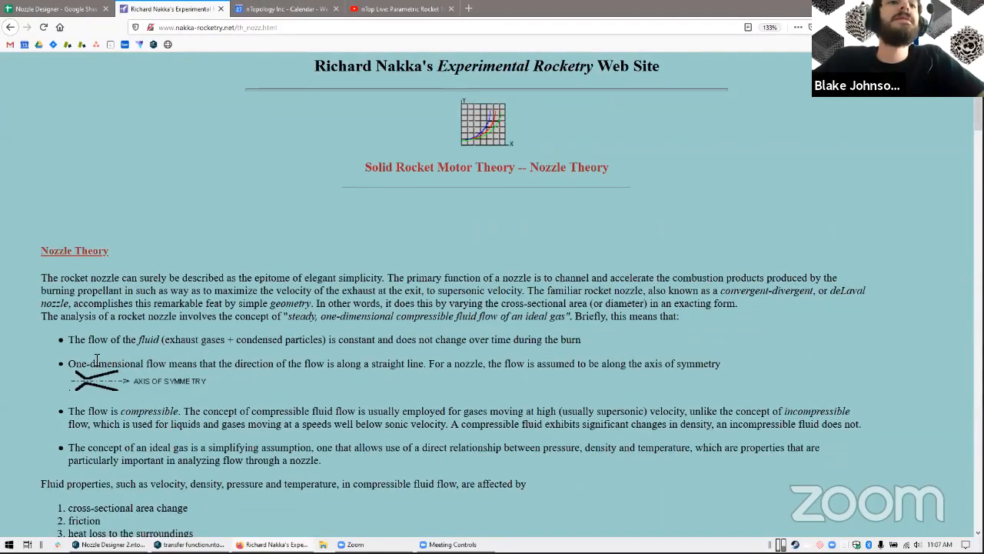
pyautogui.scroll(-1, 369, 223)
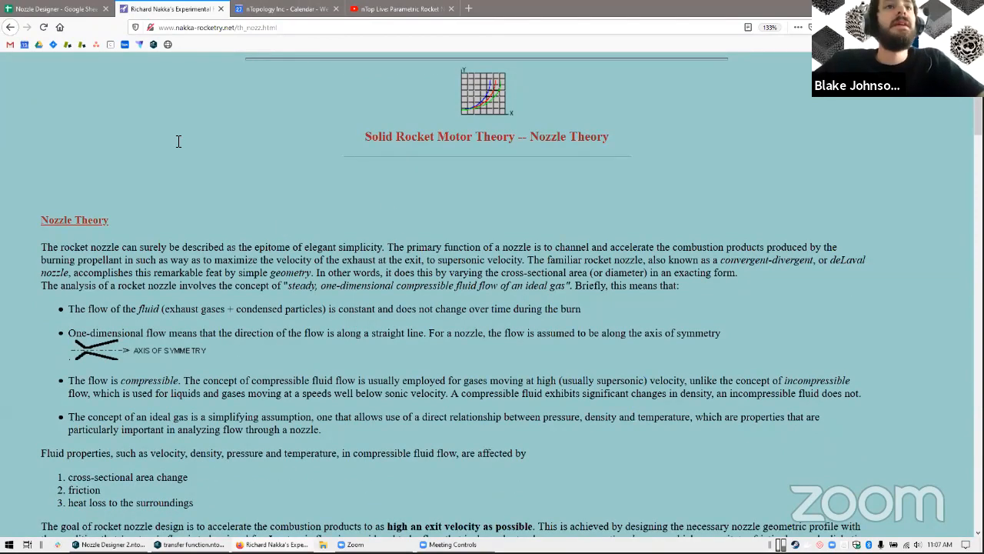
pyautogui.scroll(-4, 179, 140)
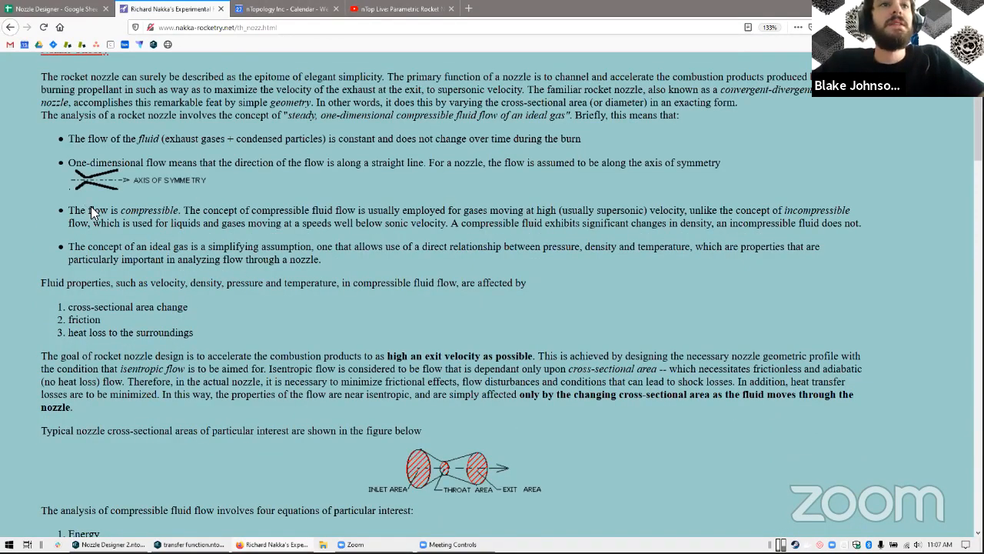
pyautogui.scroll(-1, 91, 212)
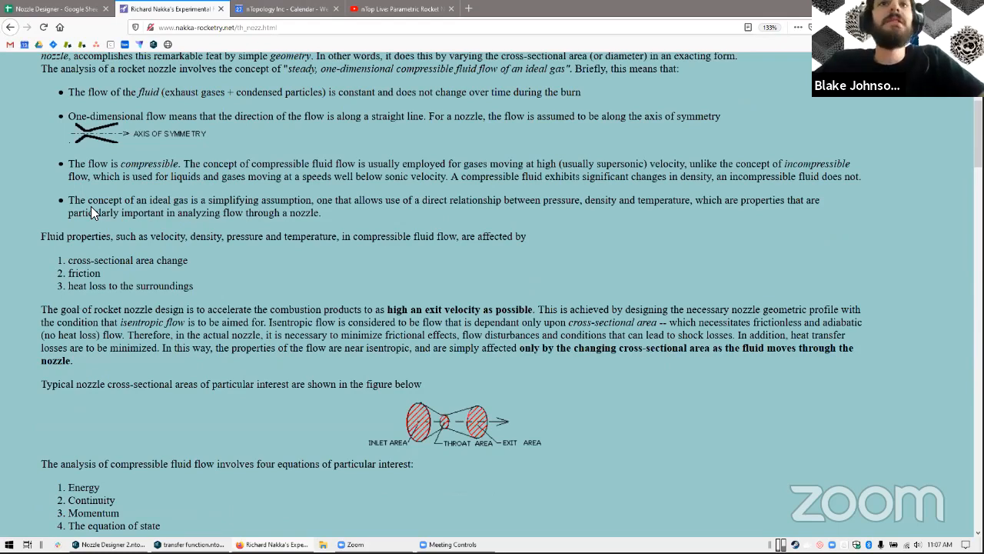
pyautogui.scroll(-2, 91, 206)
pyautogui.moveTo(357, 210); pyautogui.dragTo(552, 211)
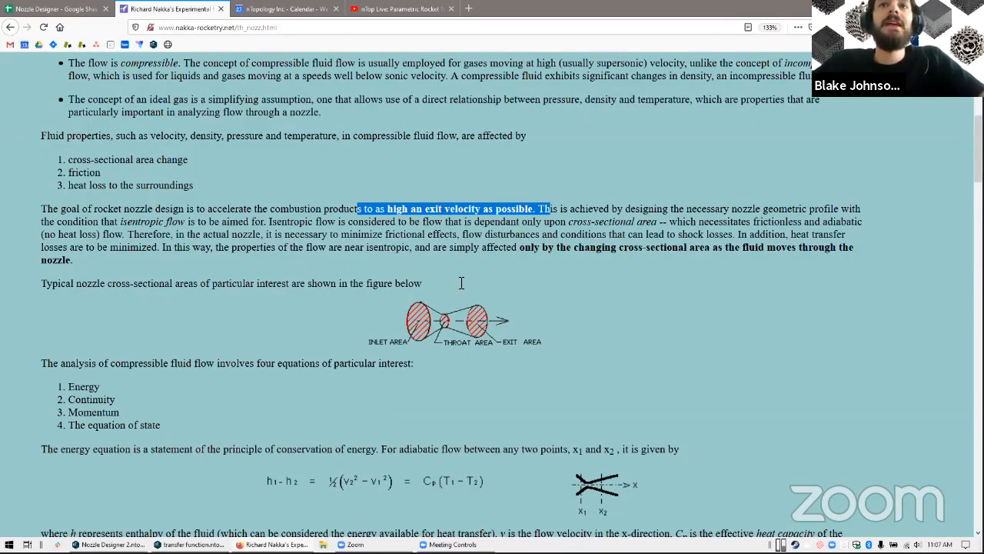
# Clear the text selection, return to the opening Nozzle Theory paragraph and highlight "described as the epitome of elegant simplicity"
pyautogui.scroll(-2, 461, 284)
pyautogui.click(336, 184)
pyautogui.scroll(2, 334, 177)
pyautogui.scroll(4, 208, 163)
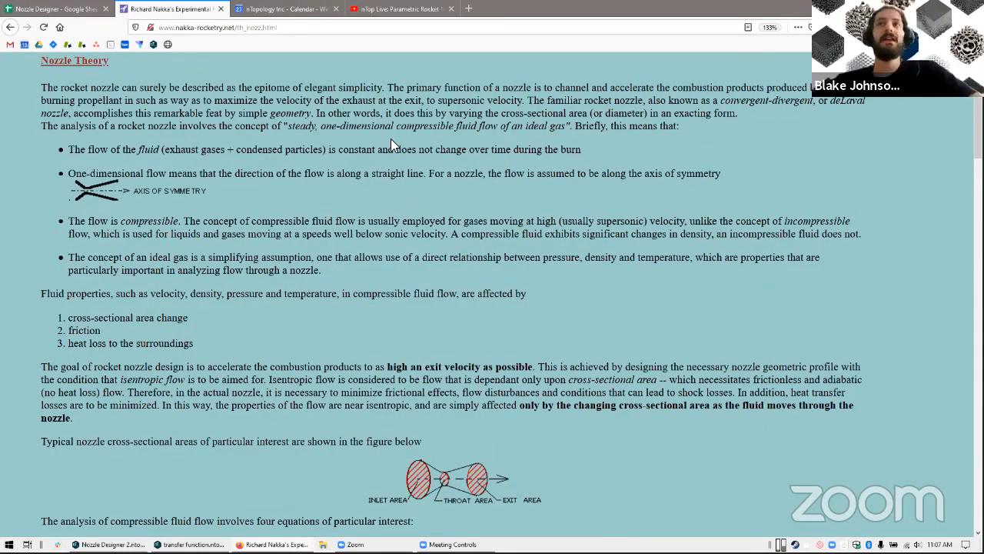
pyautogui.scroll(2, 392, 143)
pyautogui.moveTo(188, 150); pyautogui.dragTo(387, 151)
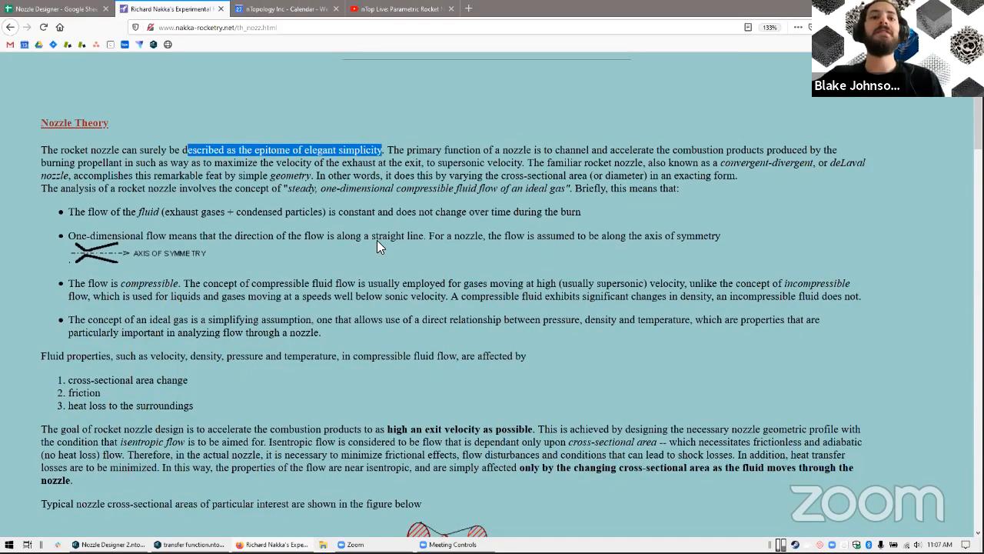
# Highlight "to as high an exit velocity as possible" and examine the figure of the nozzle's inlet, throat and exit areas
pyautogui.scroll(-1, 377, 242)
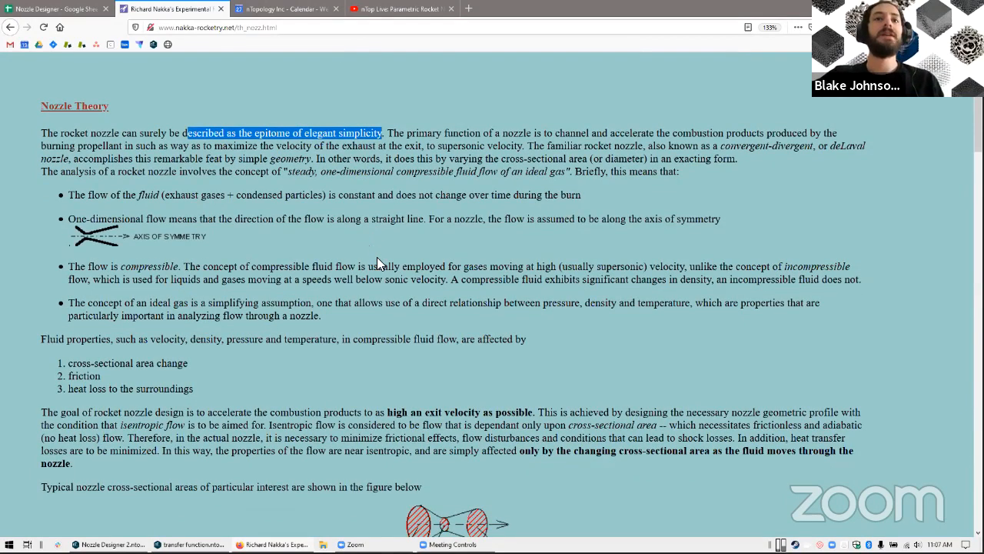
pyautogui.scroll(-3, 214, 219)
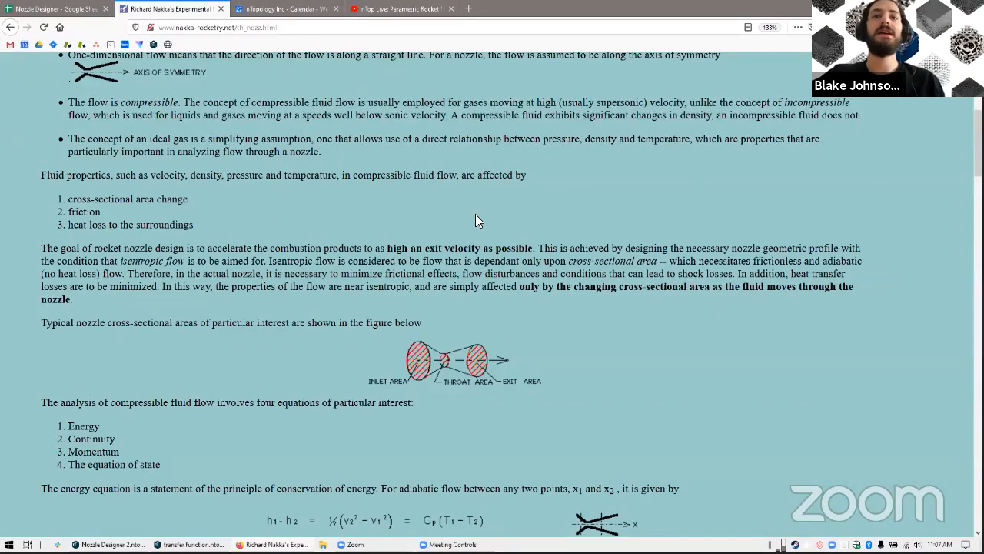
pyautogui.scroll(-2, 476, 221)
pyautogui.scroll(-1, 477, 218)
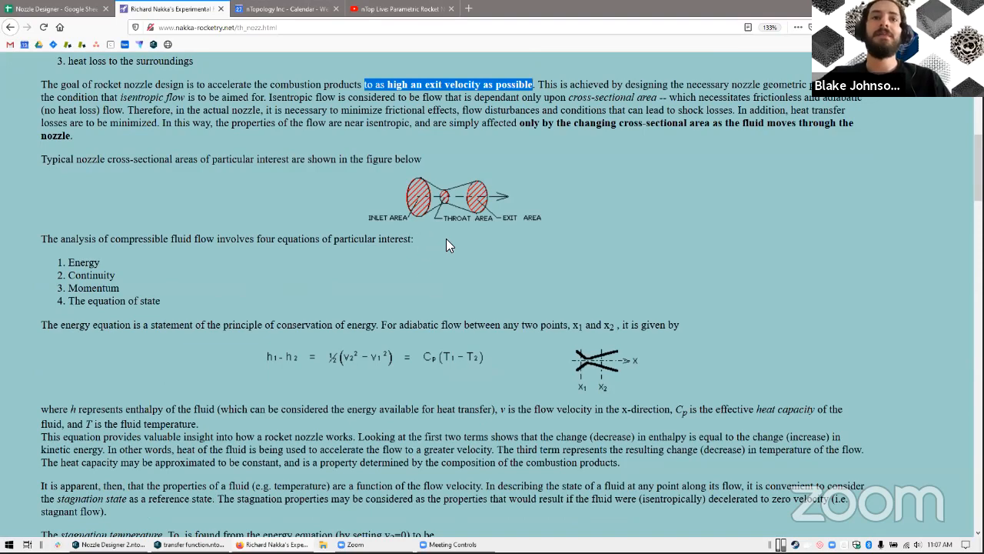
pyautogui.scroll(-4, 477, 237)
pyautogui.scroll(5, 460, 237)
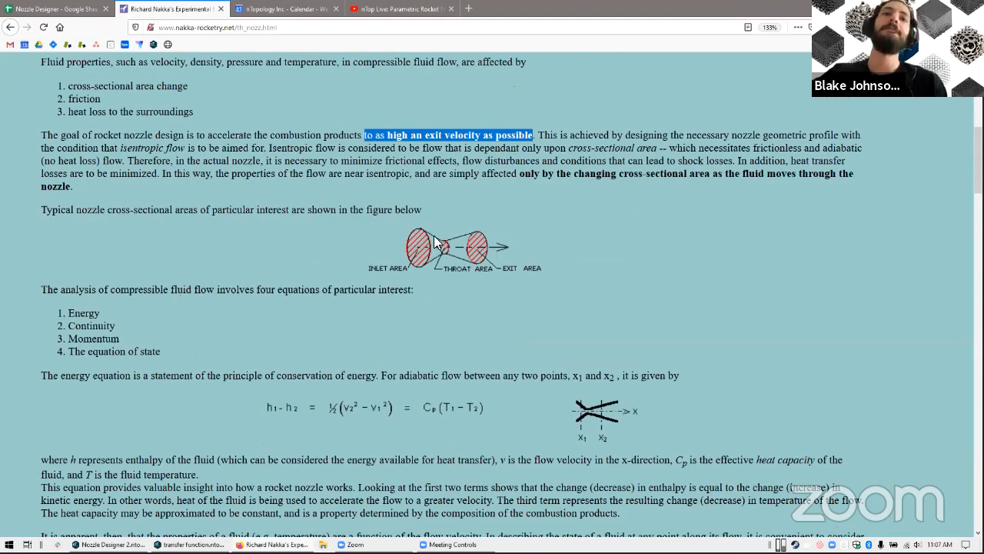
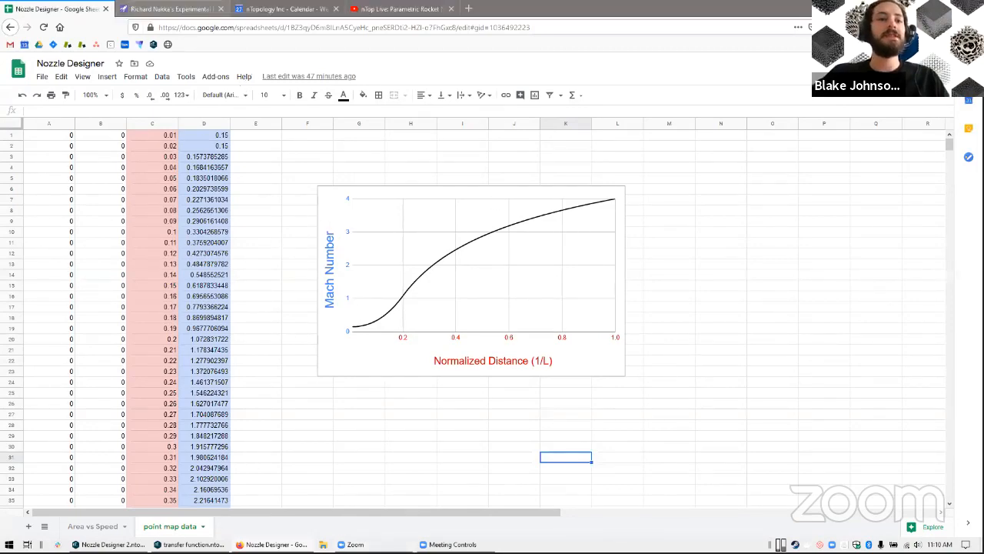
# Glance at the area ratio section of the Nozzle Theory page, switch to nTop Platform and inspect the nozzle's side profile, inlet and exit
pyautogui.click(171, 9)
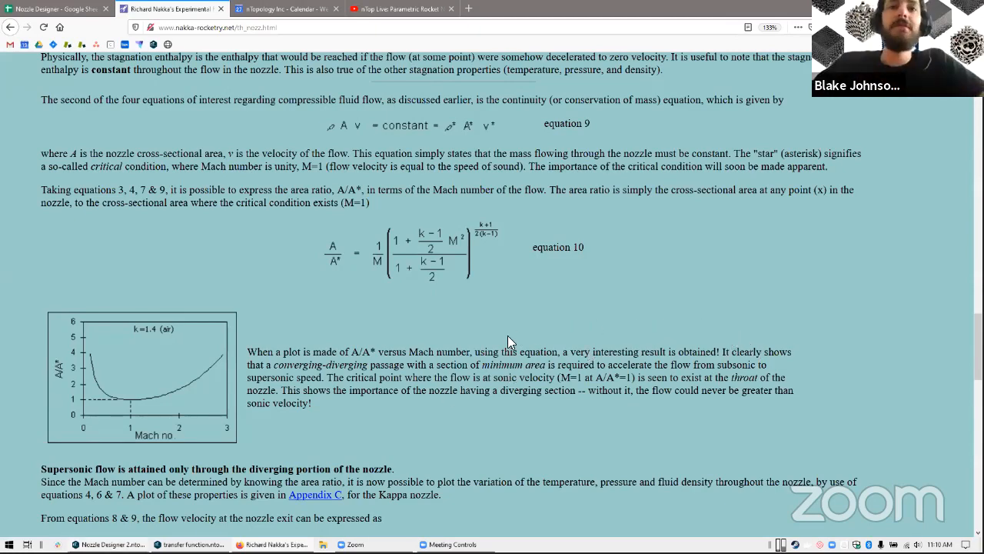
pyautogui.hotkey('alt', 'Tab')
pyautogui.moveTo(403, 303); pyautogui.dragTo(430, 297, button='right')
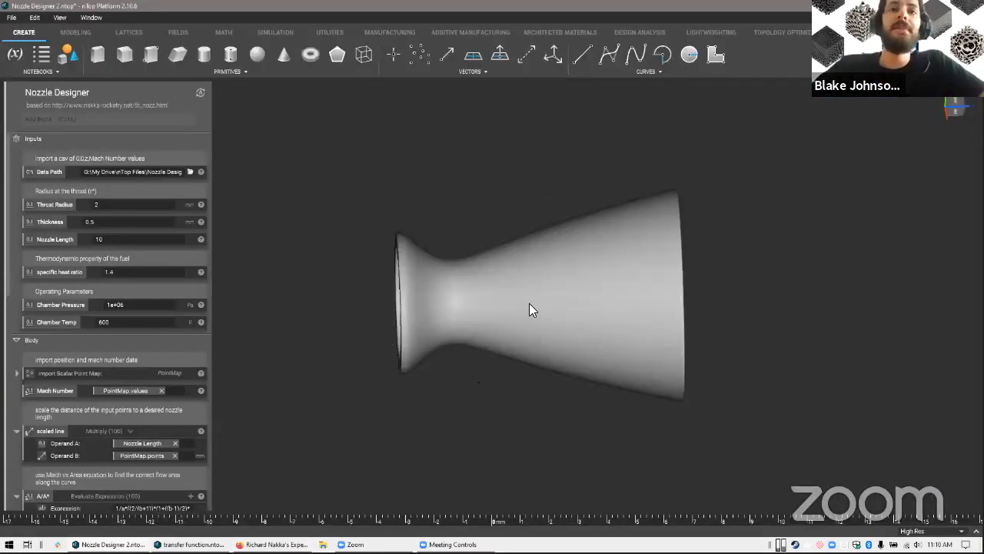
pyautogui.moveTo(529, 303); pyautogui.dragTo(439, 300, button='right')
pyautogui.moveTo(509, 357); pyautogui.dragTo(483, 323, button='right')
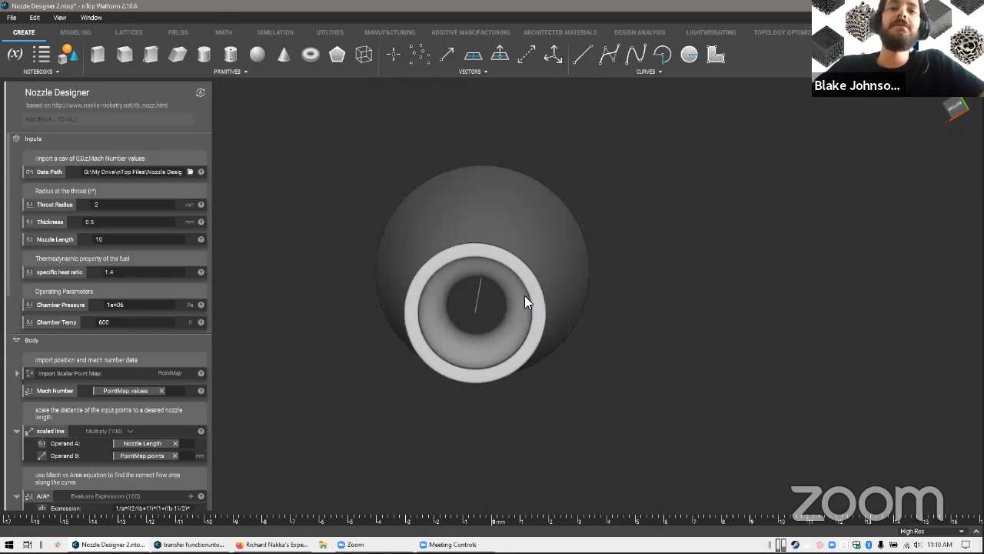
pyautogui.moveTo(526, 301); pyautogui.dragTo(571, 340, button='right')
pyautogui.moveTo(392, 243); pyautogui.dragTo(417, 230, button='right')
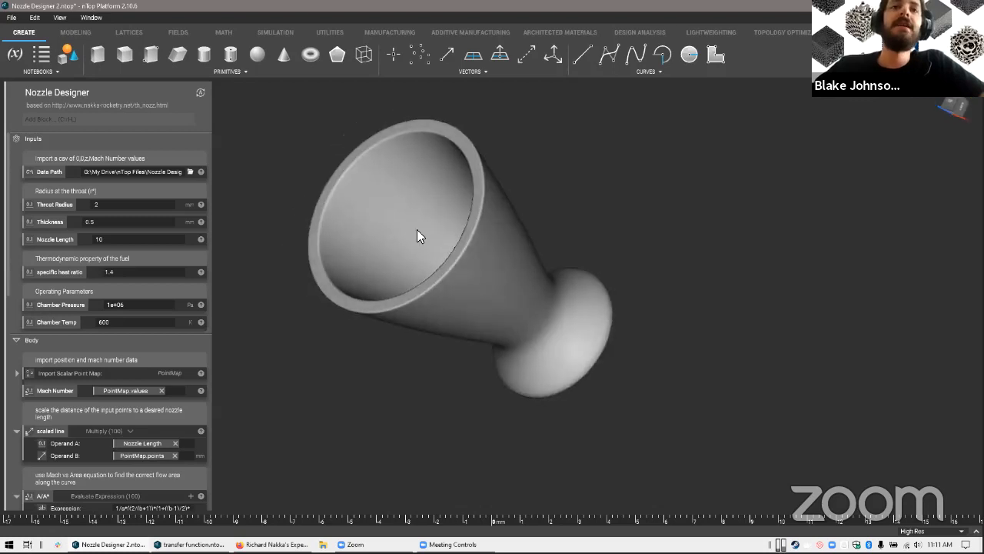
pyautogui.moveTo(367, 362); pyautogui.dragTo(460, 344, button='right')
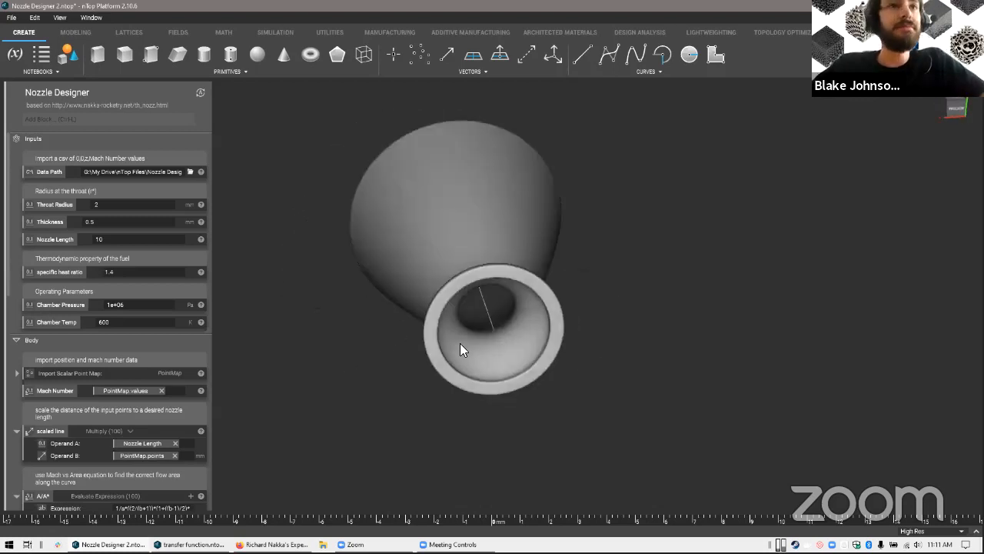
pyautogui.moveTo(344, 272); pyautogui.dragTo(83, 391, button='right')
# Select the Import Scalar Point Map block, switch to the Nozzle Designer spreadsheet and inspect the first-row coordinate and Mach number cells
pyautogui.click(100, 375)
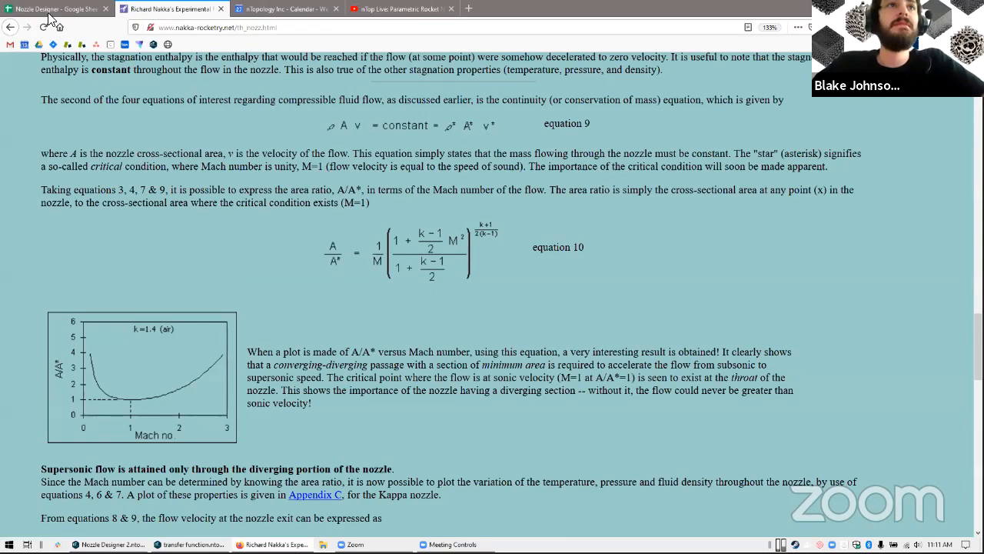
pyautogui.click(49, 13)
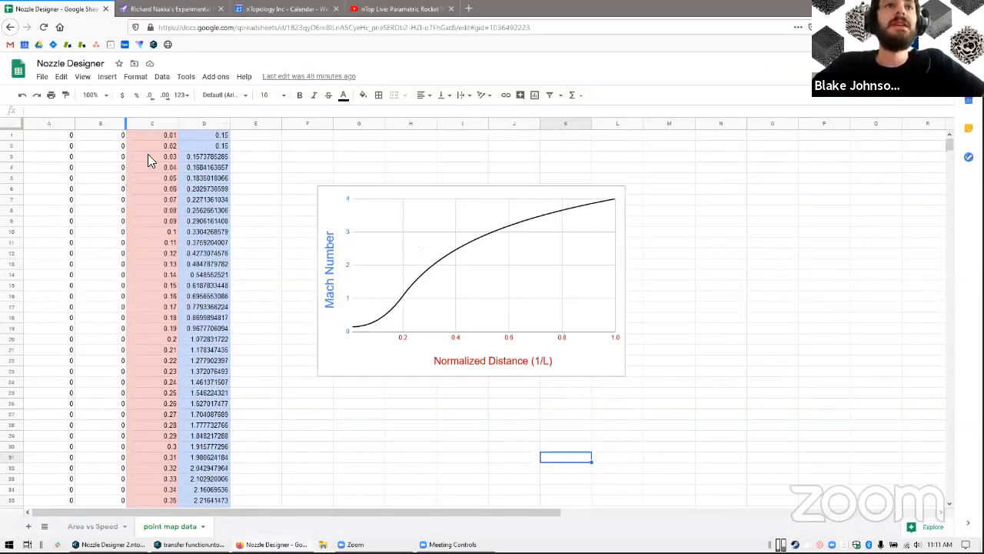
pyautogui.scroll(-6, 105, 350)
pyautogui.scroll(6, 120, 346)
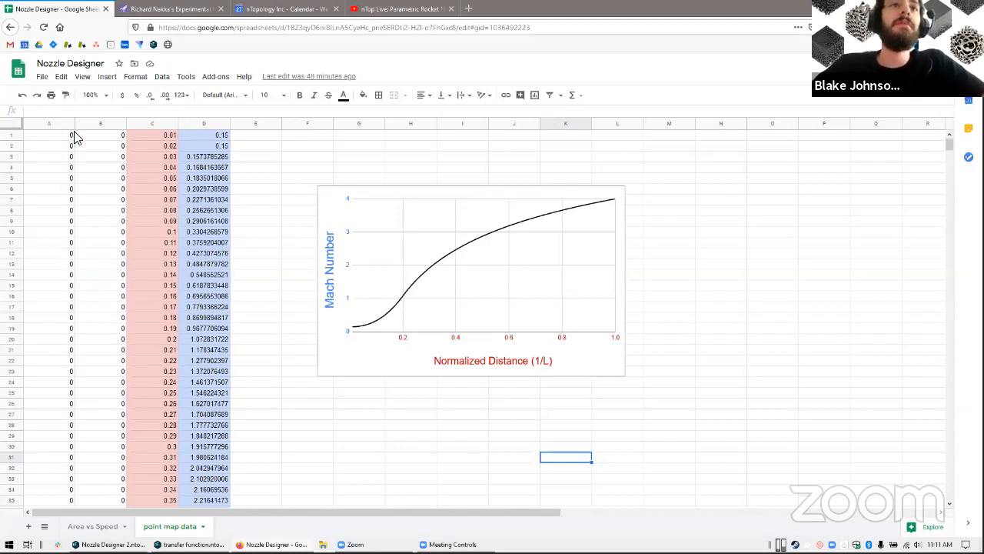
pyautogui.click(62, 138)
pyautogui.click(118, 134)
pyautogui.moveTo(149, 137); pyautogui.dragTo(155, 143)
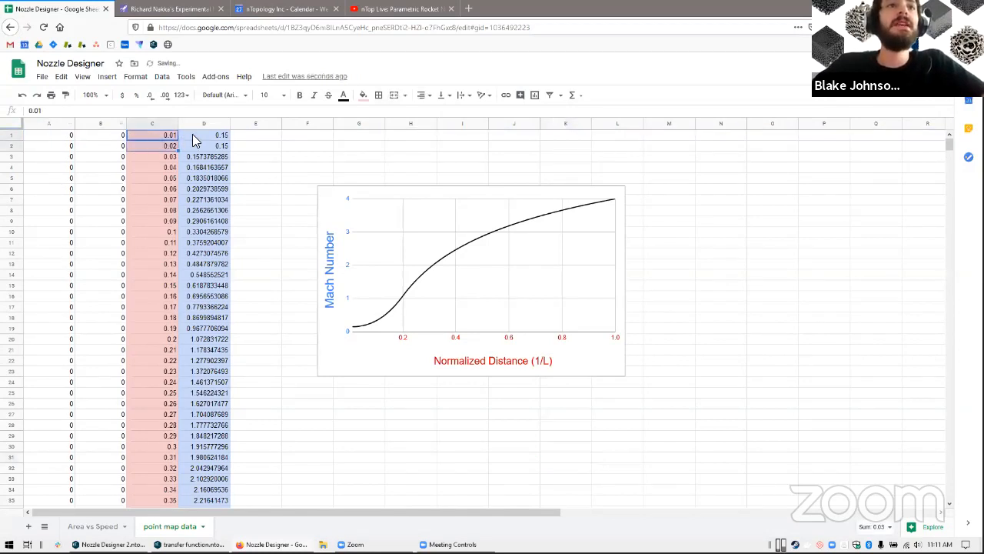
pyautogui.click(213, 133)
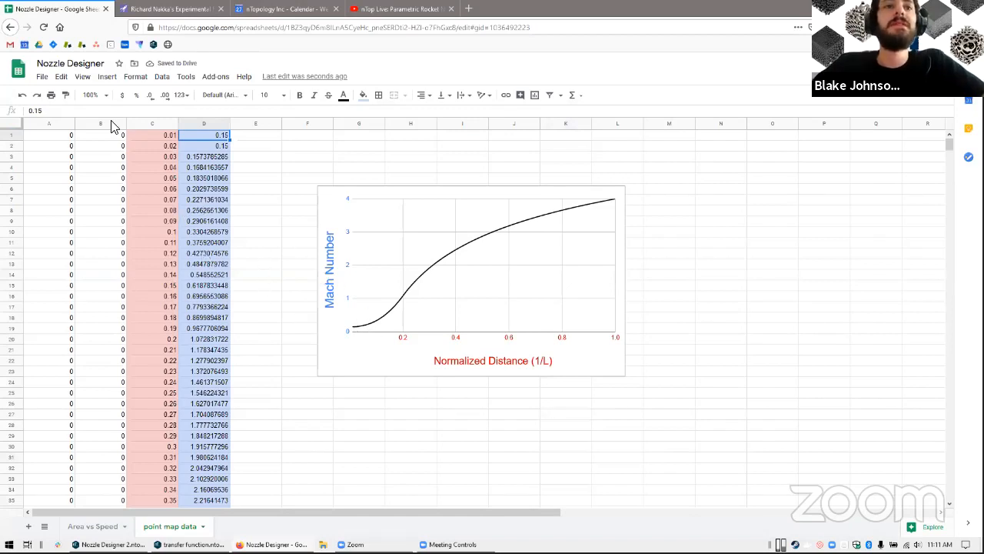
# Go over the first-row X, Y and Z cells and examine the normalized distance and Mach number columns farther down the sheet
pyautogui.click(61, 136)
pyautogui.click(92, 138)
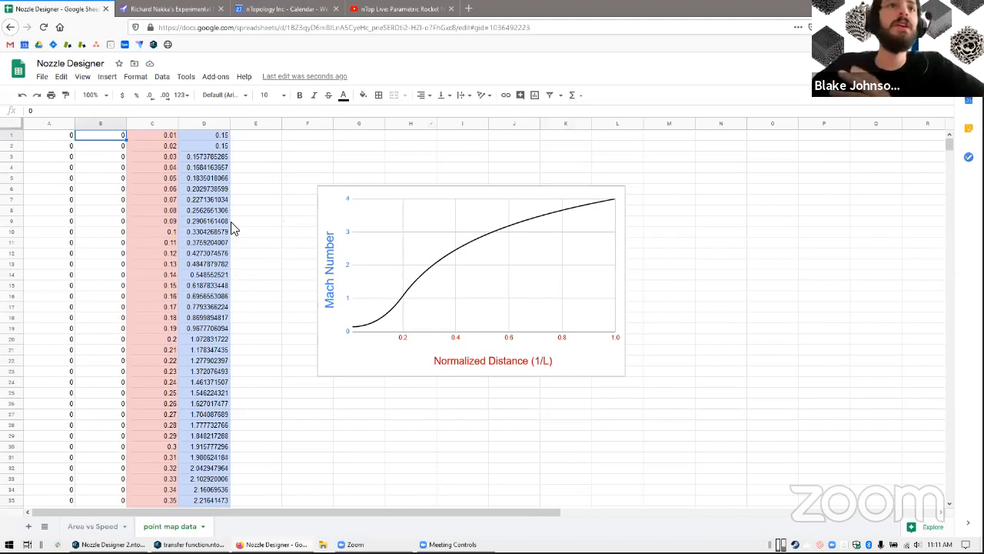
pyautogui.click(158, 139)
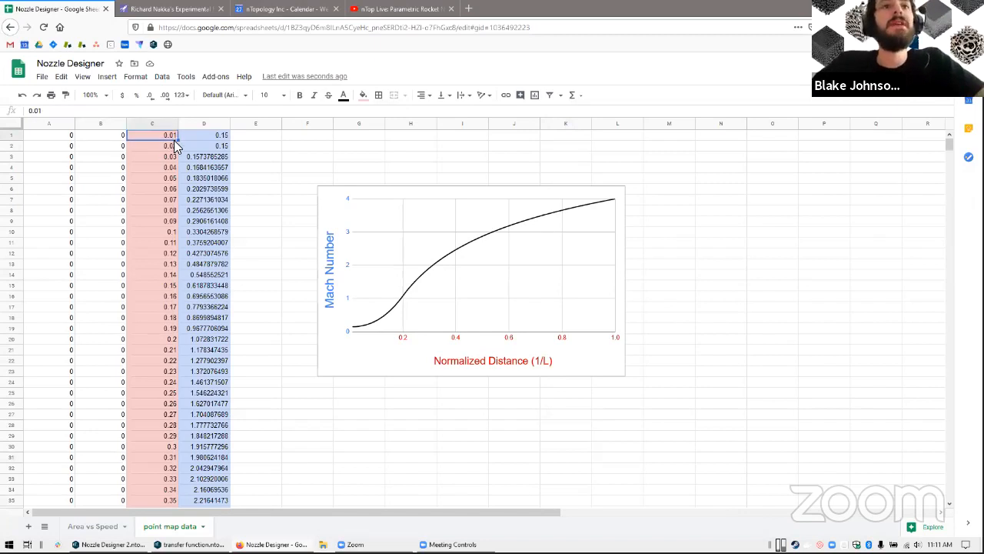
pyautogui.scroll(-2, 455, 318)
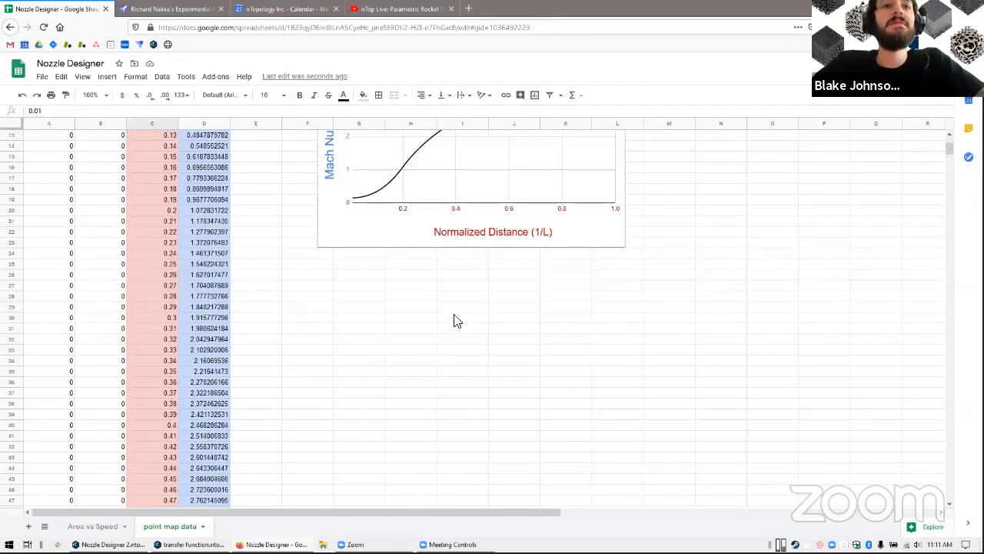
pyautogui.scroll(2, 347, 346)
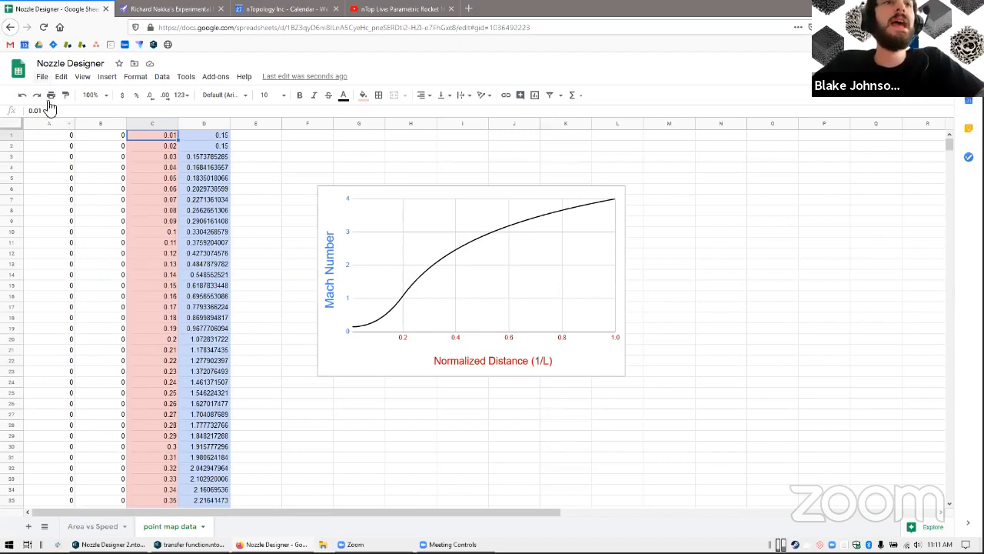
# Show the sheet's download formats, including comma-separated values (.csv, current sheet), and close the list without downloading
pyautogui.click(43, 77)
pyautogui.moveTo(68, 194)
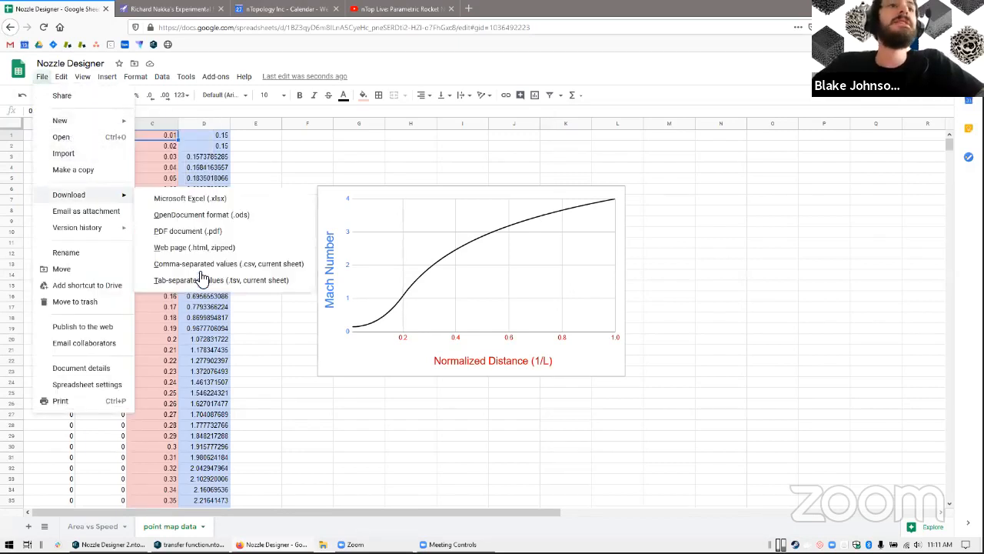
pyautogui.click(240, 339)
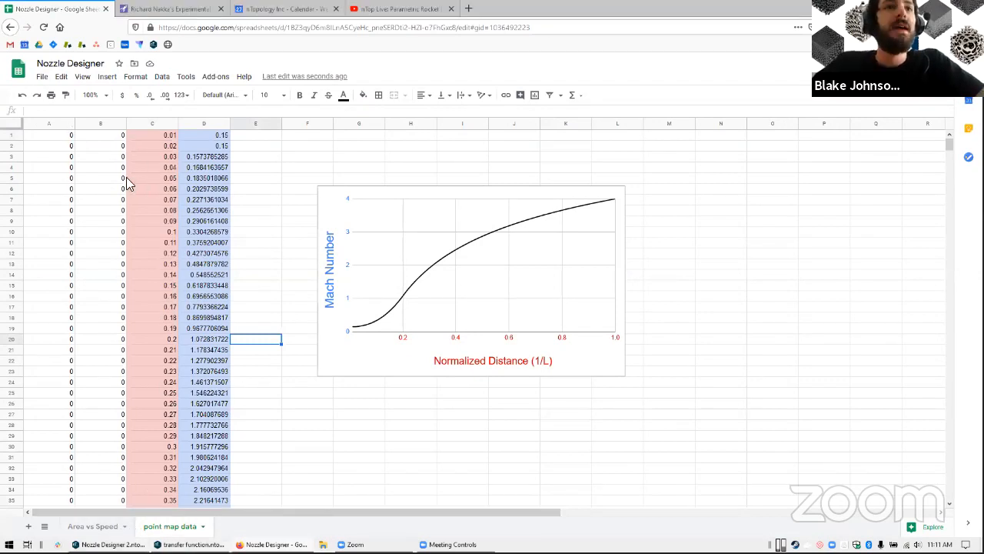
# Switch to nTop Platform, show the properties of the Import Scalar Point Map block and examine its expanded list of points
pyautogui.hotkey('alt', 'Tab')
pyautogui.scroll(-1, 74, 344)
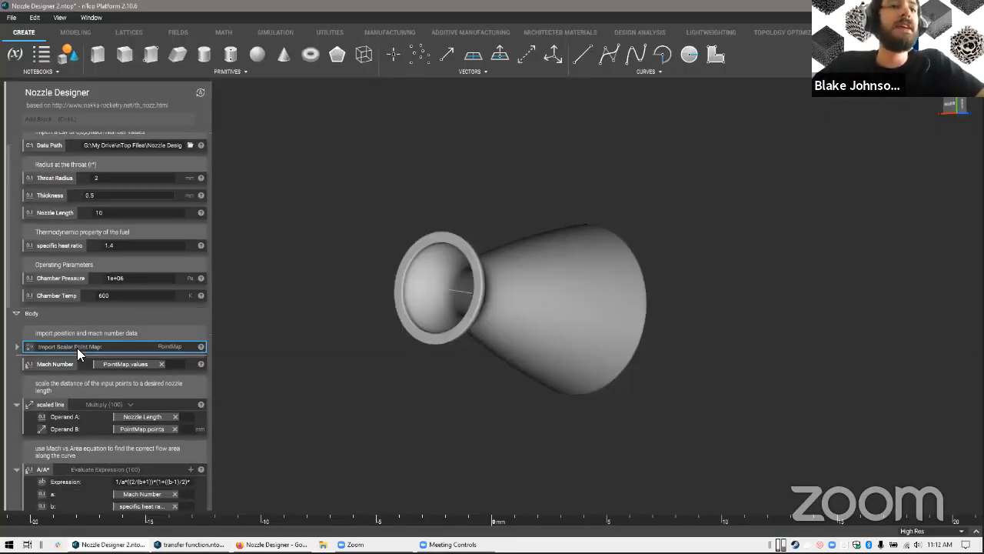
pyautogui.scroll(-1, 77, 348)
pyautogui.moveTo(207, 319)
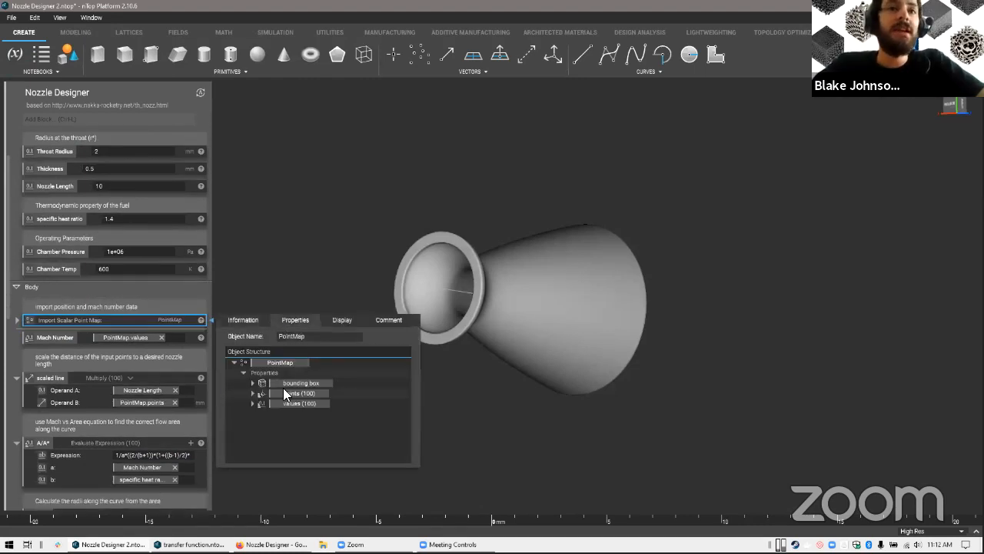
pyautogui.click(253, 393)
pyautogui.scroll(-2, 347, 384)
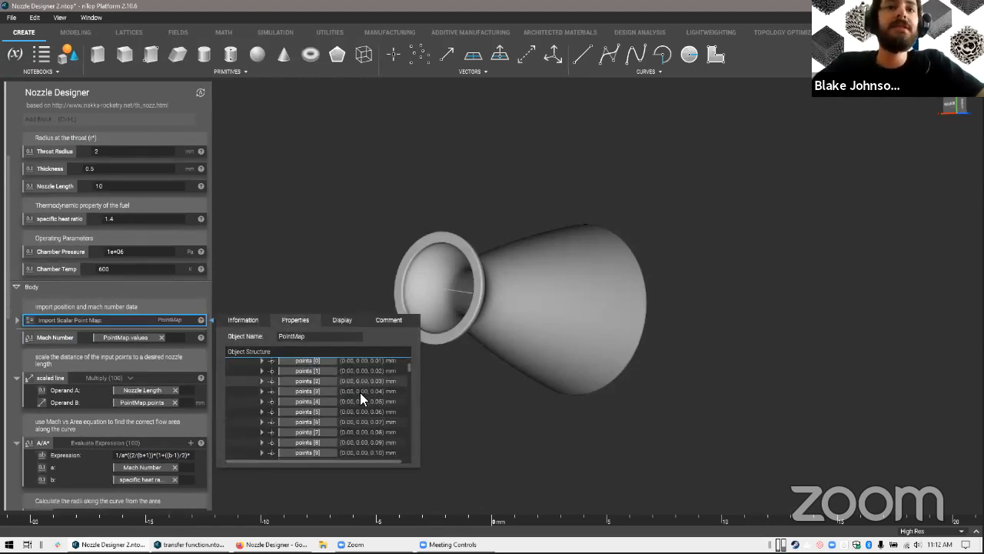
pyautogui.scroll(1, 369, 399)
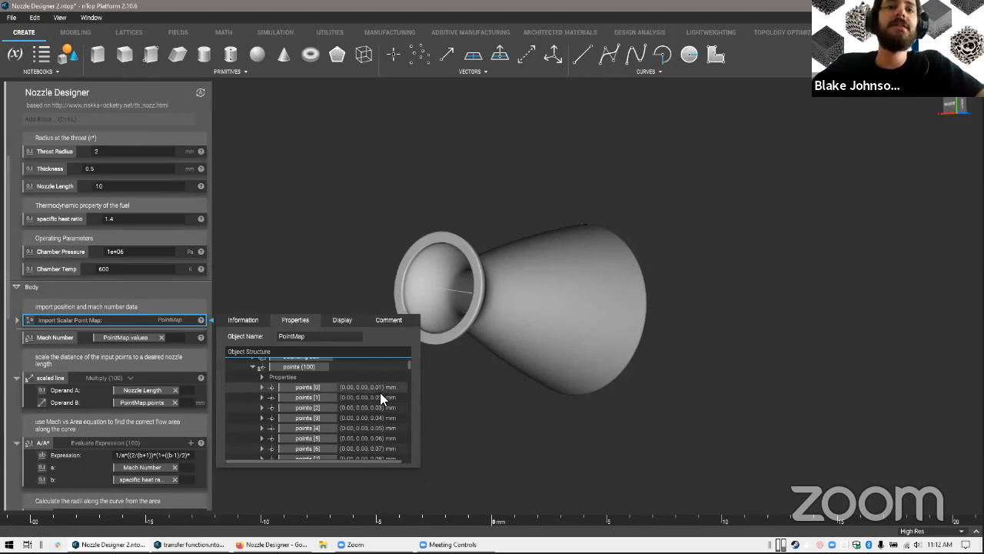
pyautogui.scroll(-3, 379, 392)
# Reopen the Import Scalar Point Map properties, collapse the points list and expand the values list to examine the Mach numbers
pyautogui.click(128, 321)
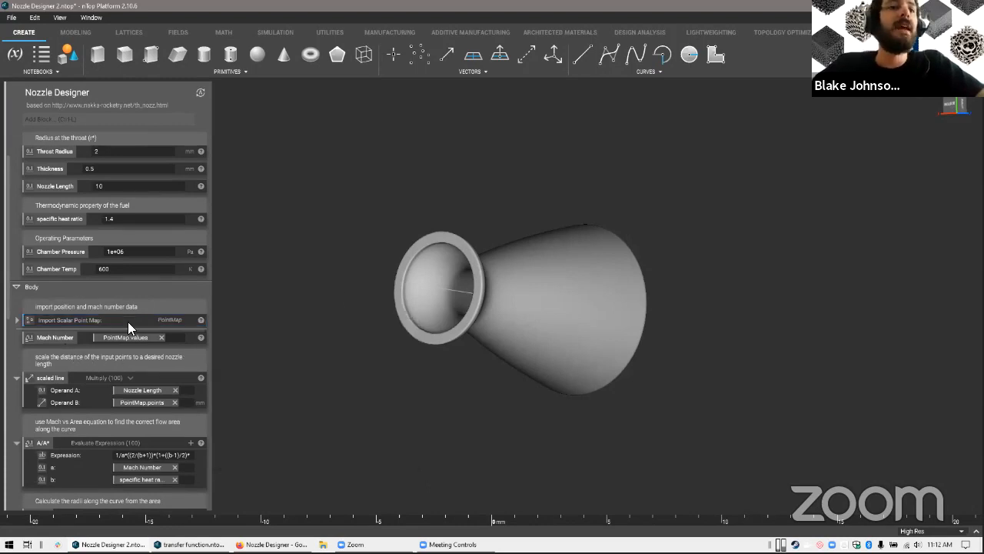
pyautogui.click(207, 321)
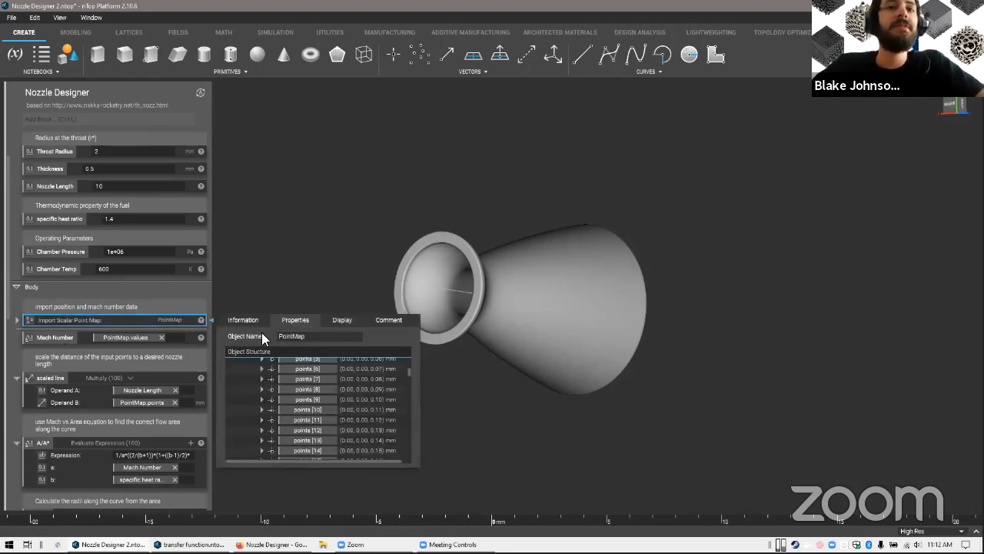
pyautogui.scroll(3, 269, 391)
pyautogui.click(253, 393)
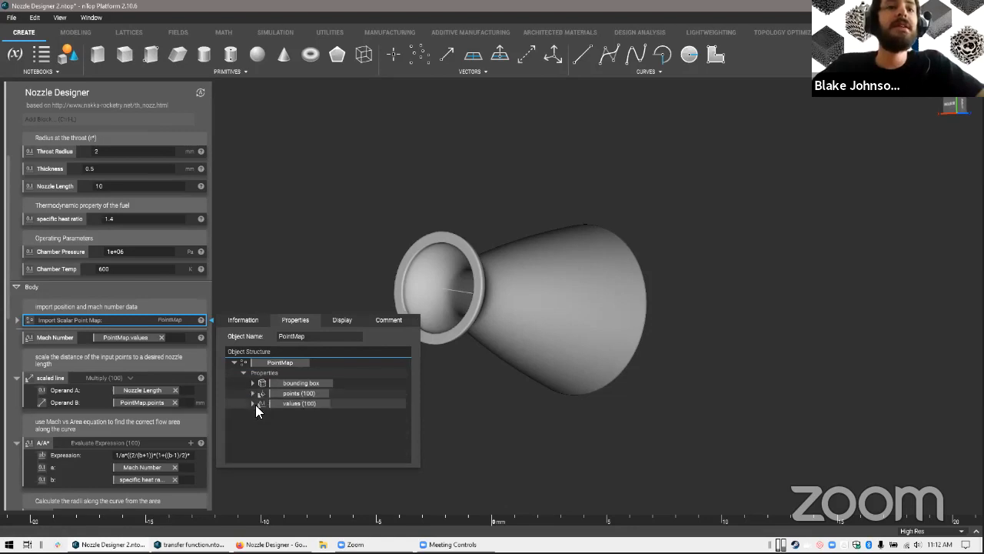
pyautogui.click(253, 403)
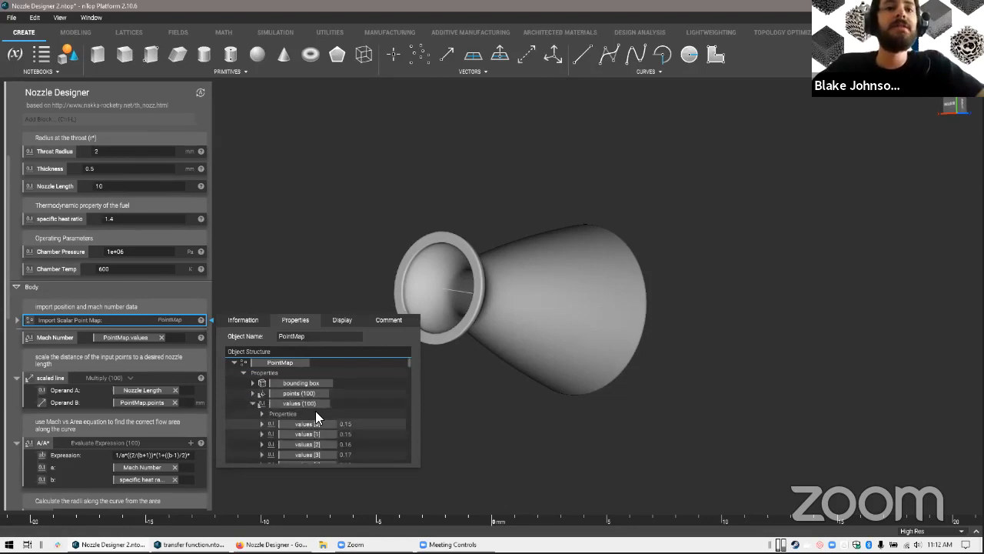
pyautogui.scroll(-3, 291, 396)
pyautogui.scroll(3, 288, 404)
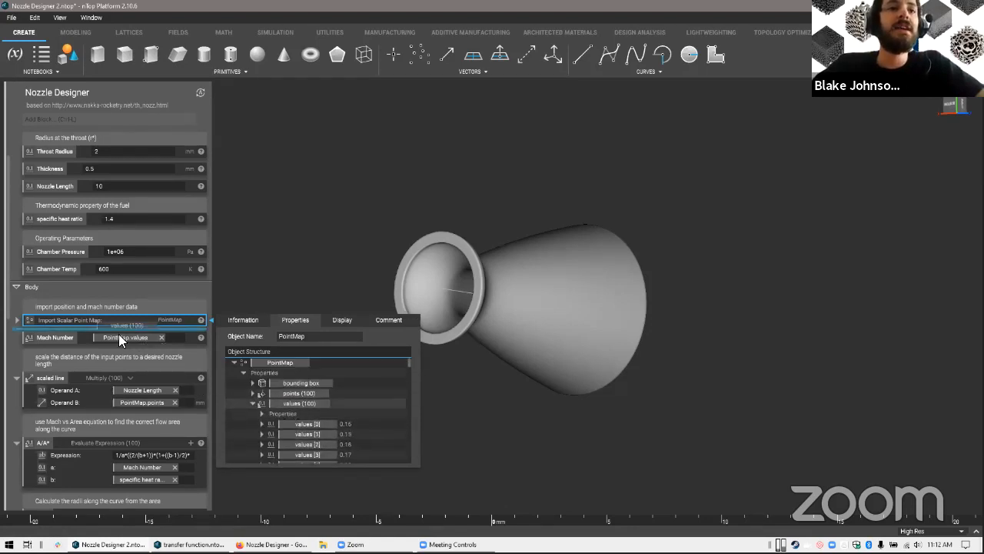
# Select the Mach Number block and view the nozzle in side profile from inlet to exit
pyautogui.click(61, 340)
pyautogui.moveTo(354, 337); pyautogui.dragTo(429, 290, button='right')
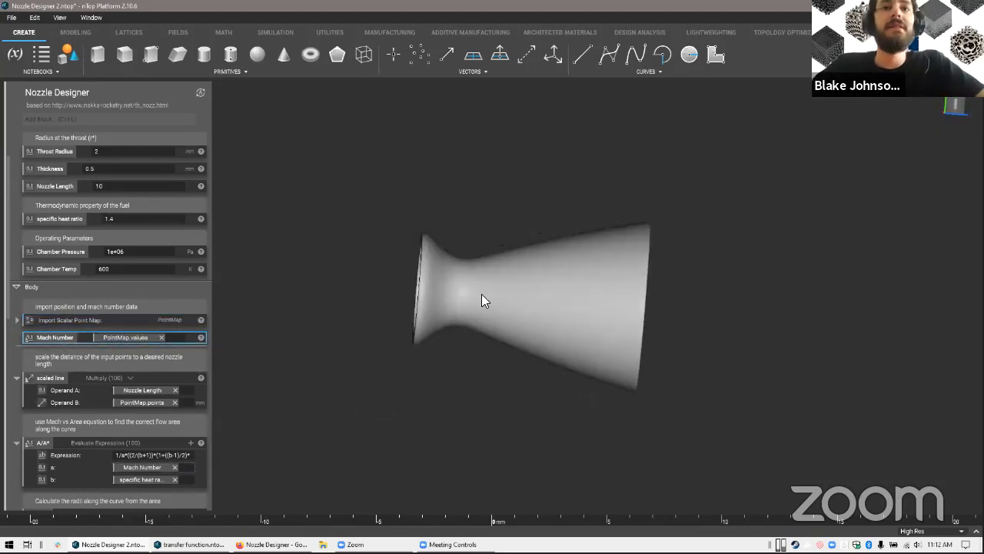
pyautogui.moveTo(630, 302); pyautogui.dragTo(543, 300, button='right')
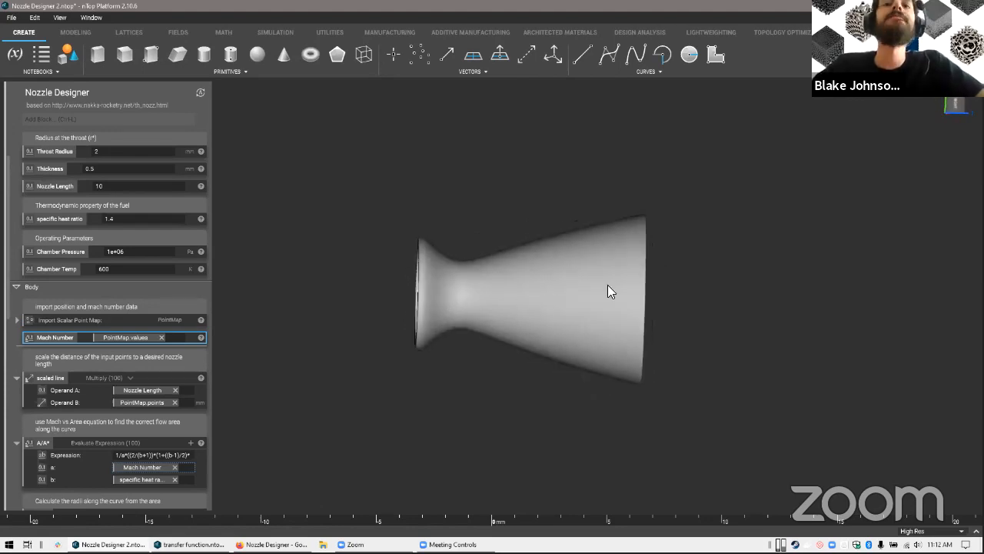
# Review the PointMap properties, select the scaled line multiplication block and compare it with the spreadsheet's normalized distance data
pyautogui.scroll(-2, 106, 342)
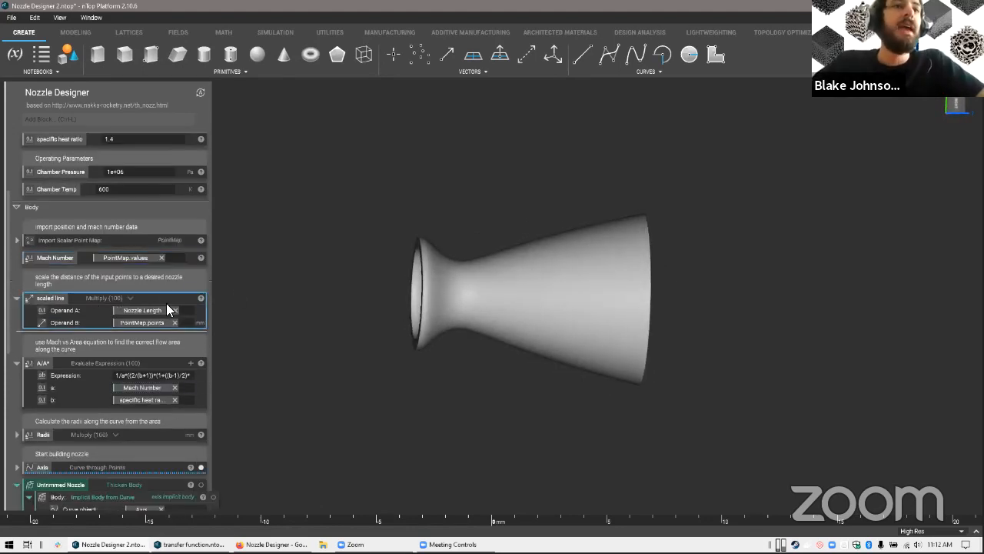
pyautogui.click(202, 242)
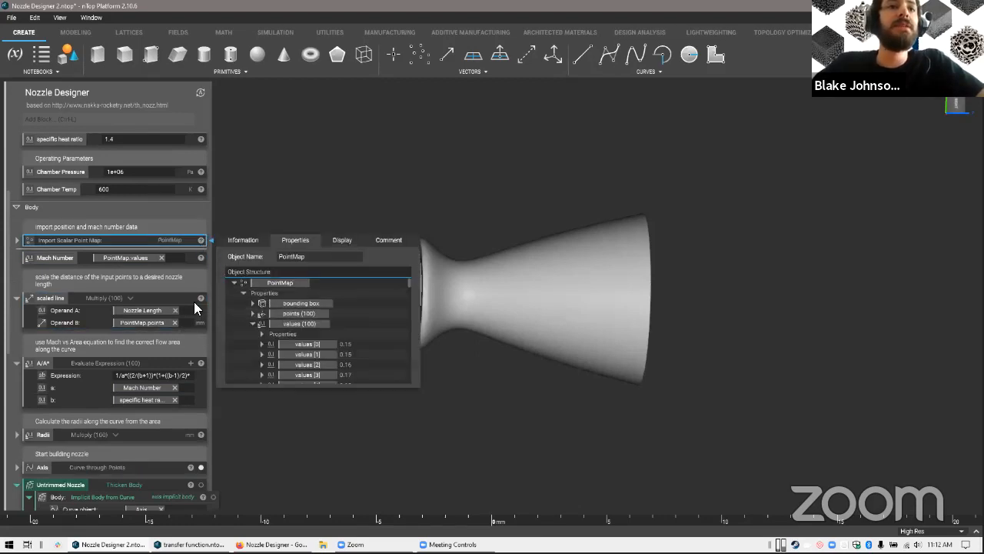
pyautogui.click(164, 294)
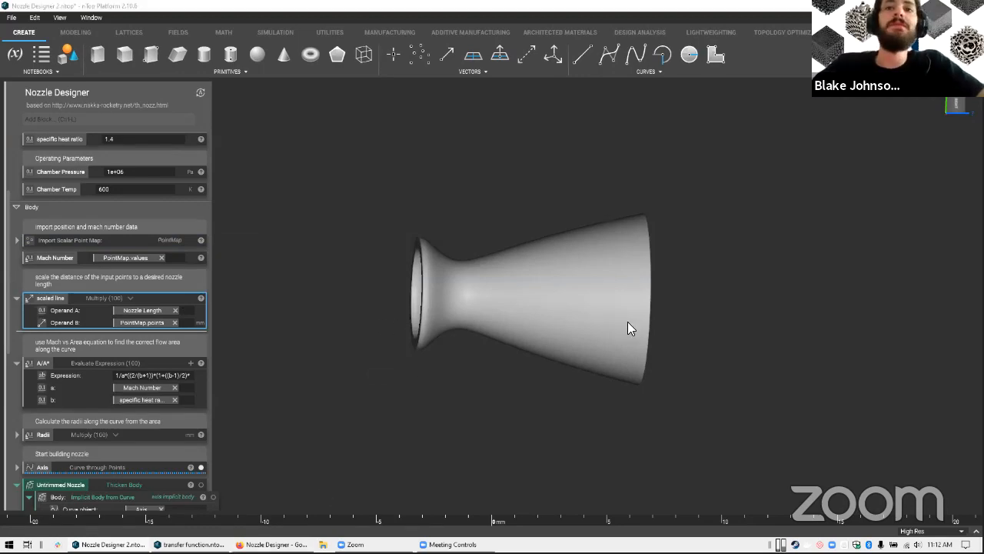
pyautogui.hotkey('alt', 'Tab')
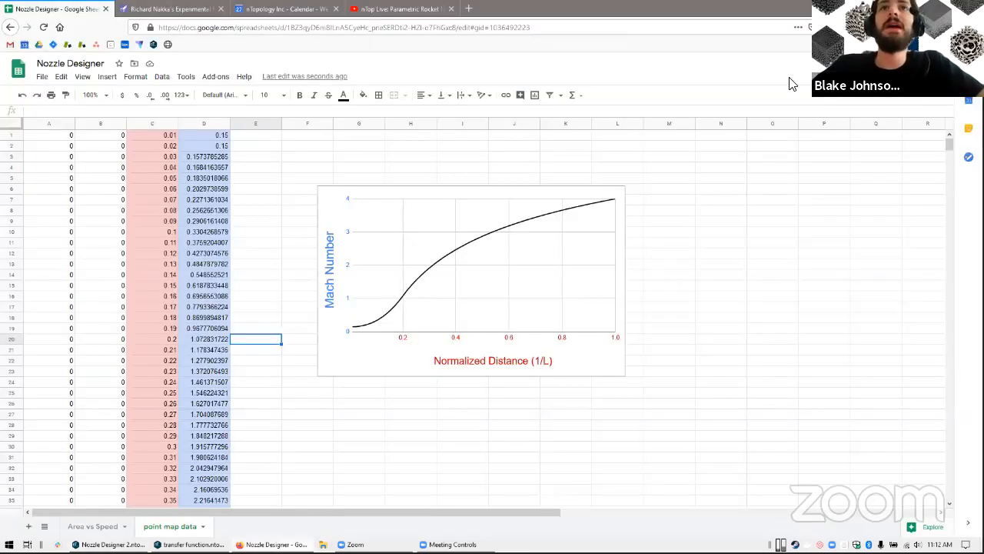
pyautogui.hotkey('alt', 'Tab')
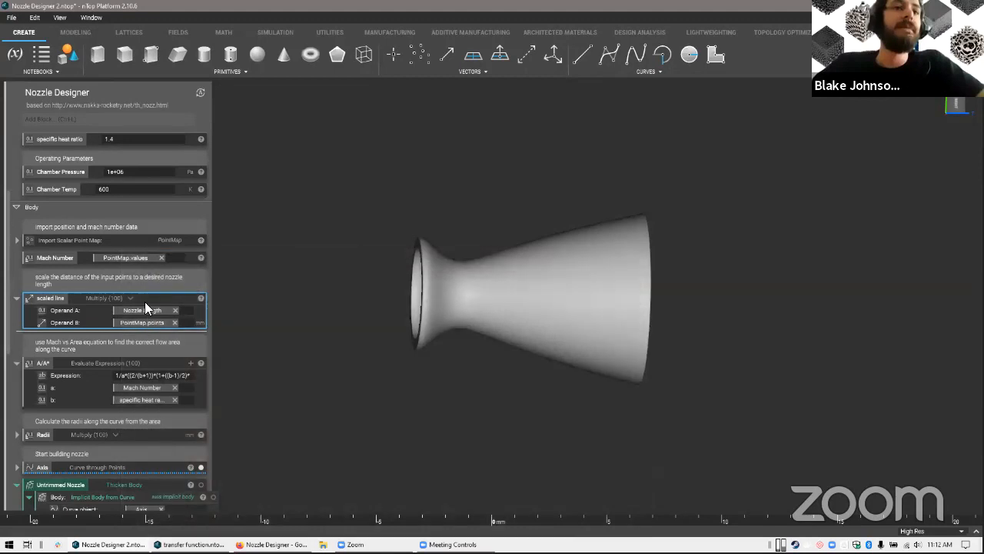
# Trace the scaled line's Nozzle Length operand back to the Nozzle Length input and select that input
pyautogui.click(135, 312)
pyautogui.scroll(3, 132, 307)
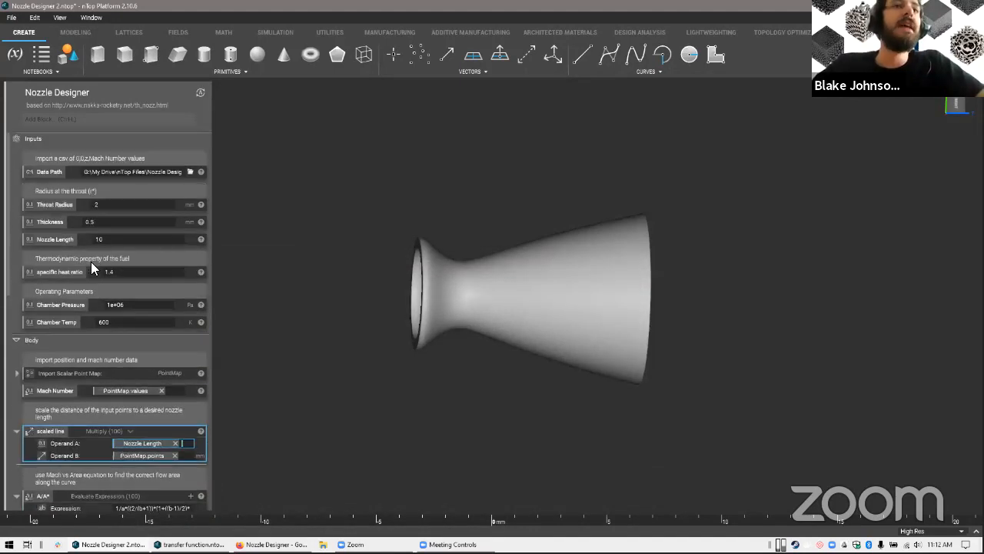
pyautogui.click(66, 240)
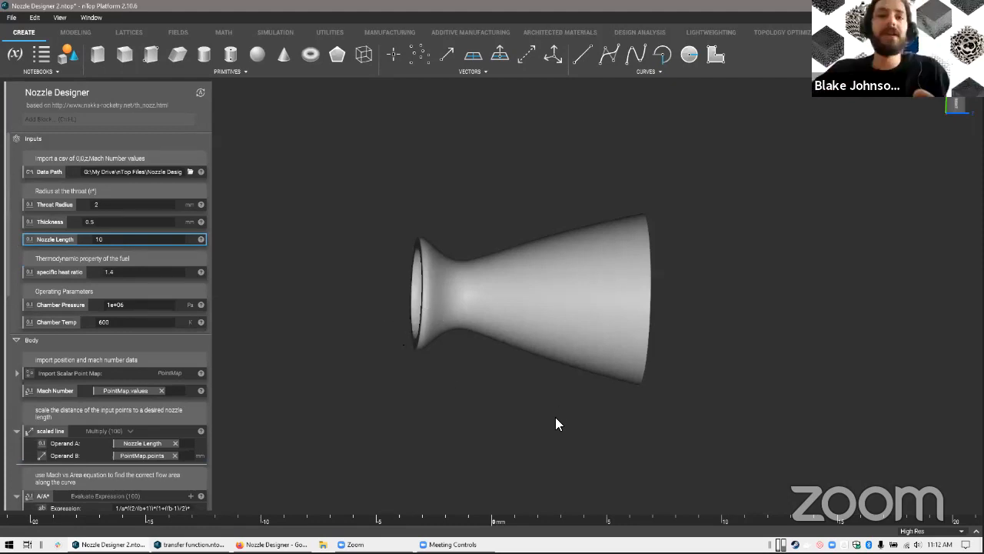
pyautogui.moveTo(555, 417); pyautogui.dragTo(553, 476, button='right')
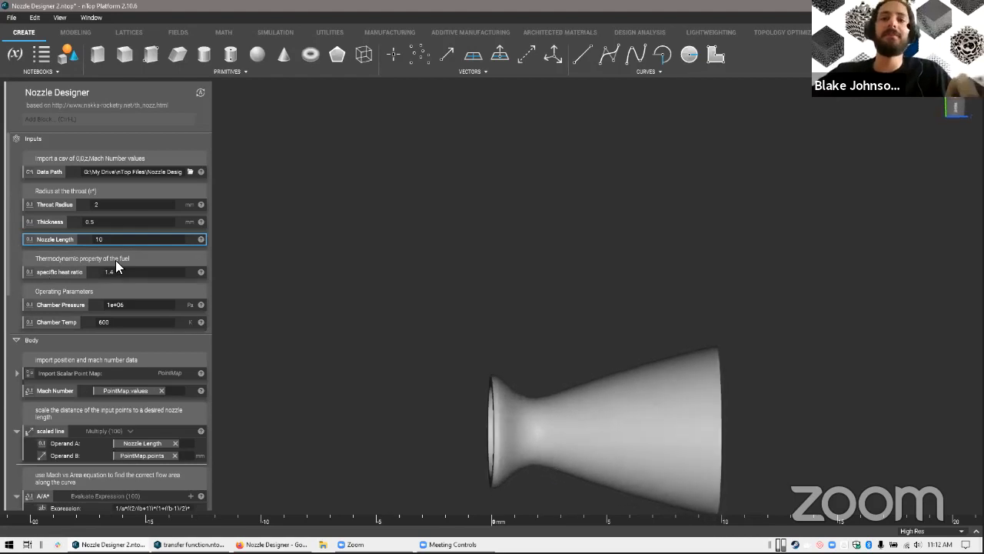
# Examine the A/A* Evaluate Expression block and compare it with equation 10 on the Nozzle Theory page beside the notebook
pyautogui.scroll(-2, 115, 260)
pyautogui.scroll(1, 92, 226)
pyautogui.scroll(-1, 131, 338)
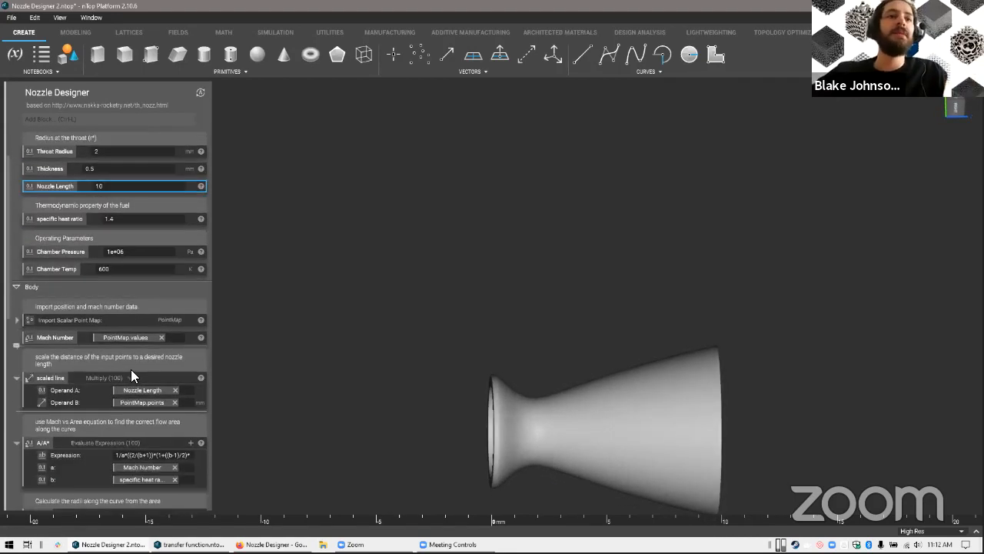
pyautogui.scroll(-3, 158, 373)
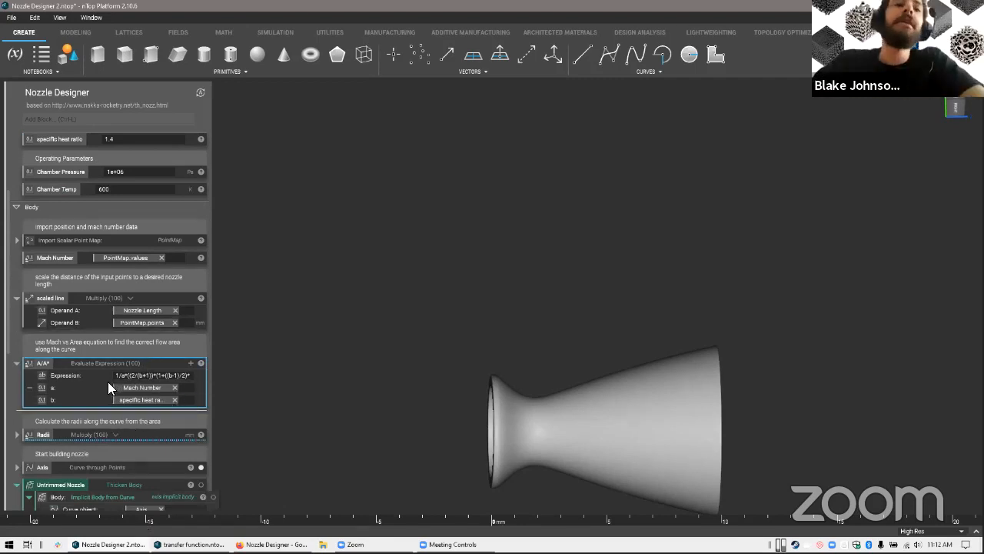
pyautogui.scroll(-4, 107, 381)
pyautogui.hotkey('alt', 'Tab')
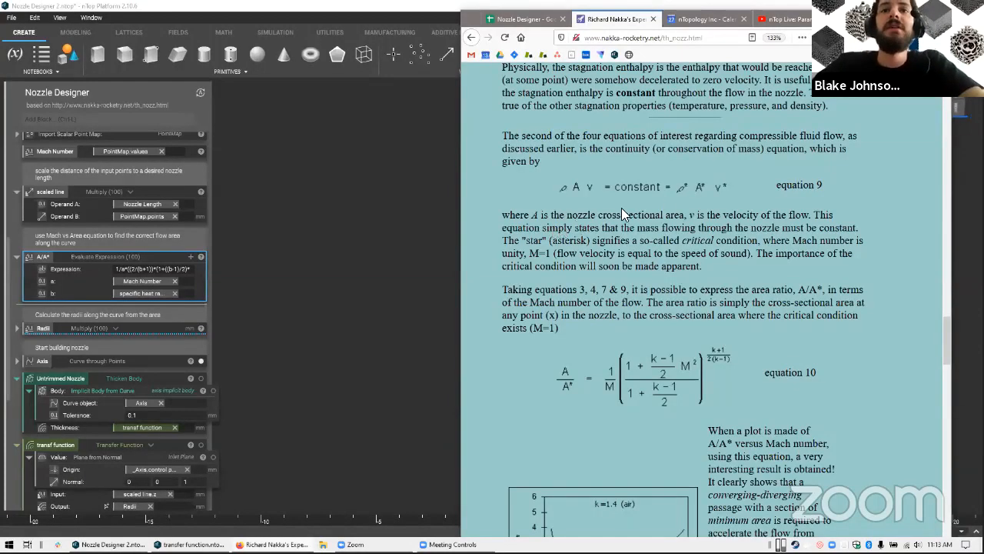
pyautogui.scroll(-2, 608, 228)
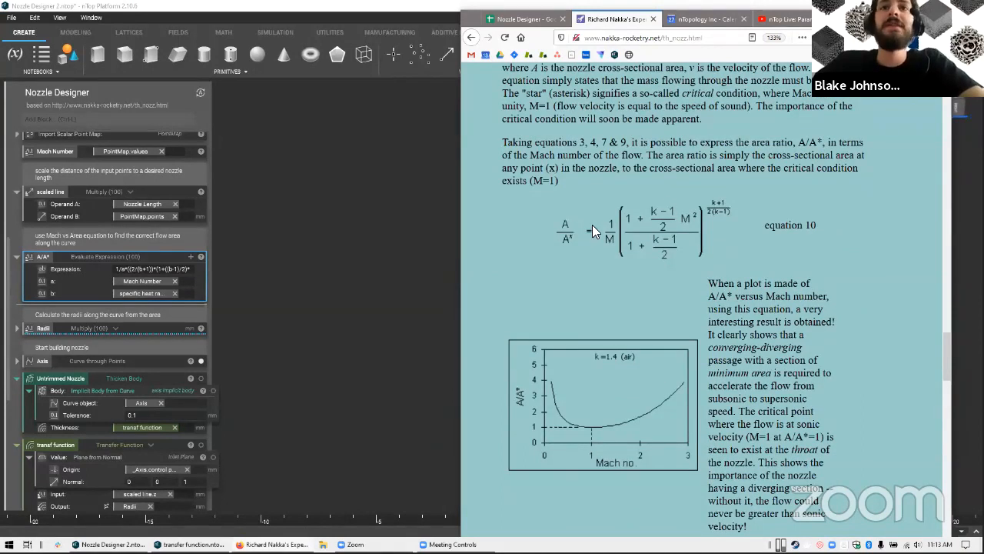
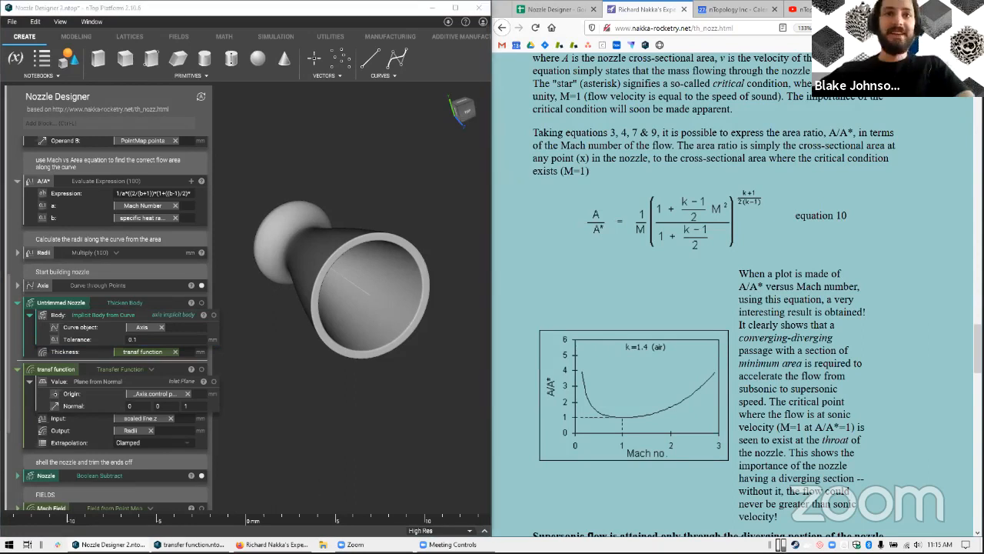
# Select the transf function block, switch to the transfer function notebook and view its plane from the side
pyautogui.click(65, 370)
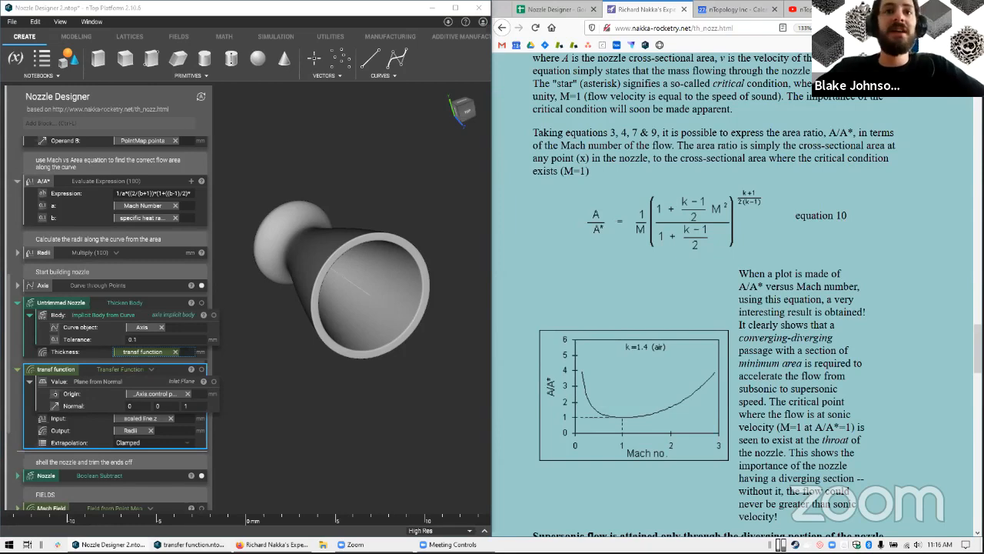
pyautogui.hotkey('alt', 'Tab')
pyautogui.moveTo(854, 438); pyautogui.dragTo(905, 297, button='right')
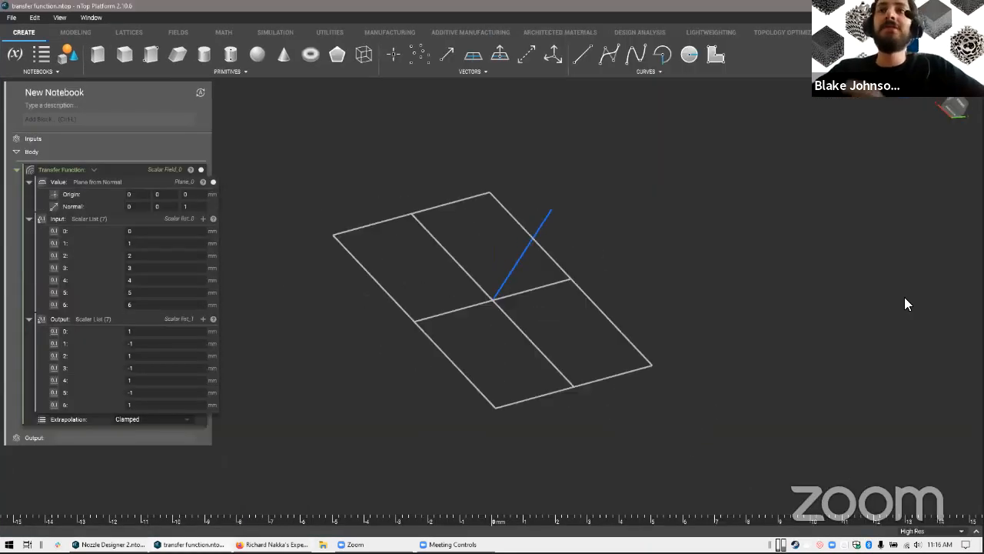
pyautogui.moveTo(585, 203); pyautogui.dragTo(629, 268, button='right')
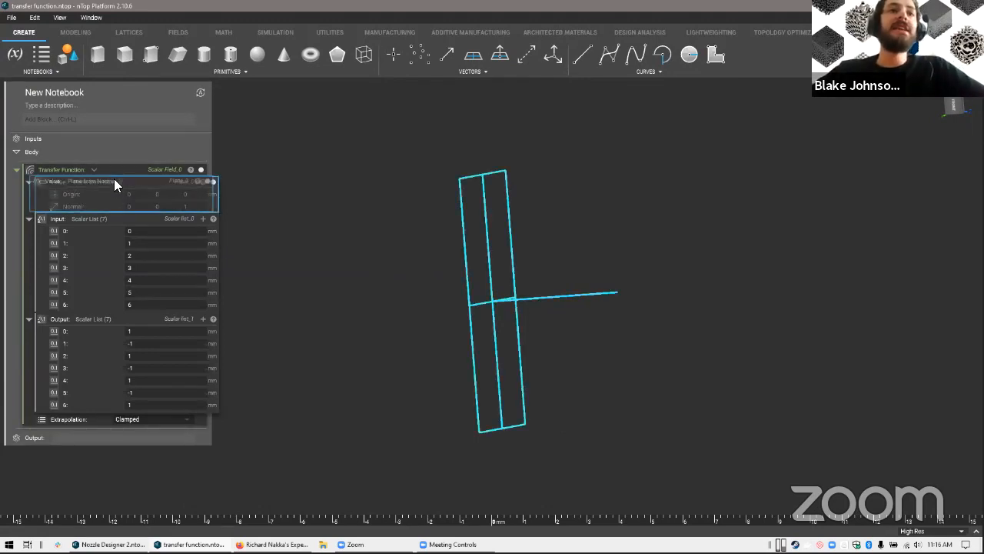
# View the Transfer Function's plane in the field viewer with size 10 and plane normal 0, 1, 0
pyautogui.press('f')
pyautogui.scroll(-3, 650, 327)
pyautogui.click(860, 258)
pyautogui.write('100')
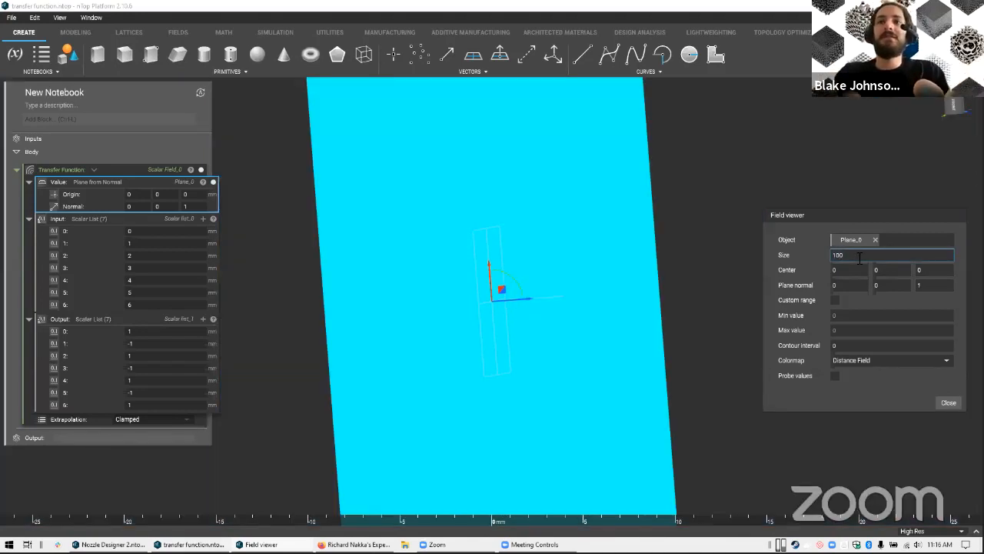
pyautogui.press('BackSpace')
pyautogui.press('Tab')
pyautogui.press('Tab')
pyautogui.press('Tab')
pyautogui.press('Tab')
pyautogui.press('Tab')
pyautogui.write('1')
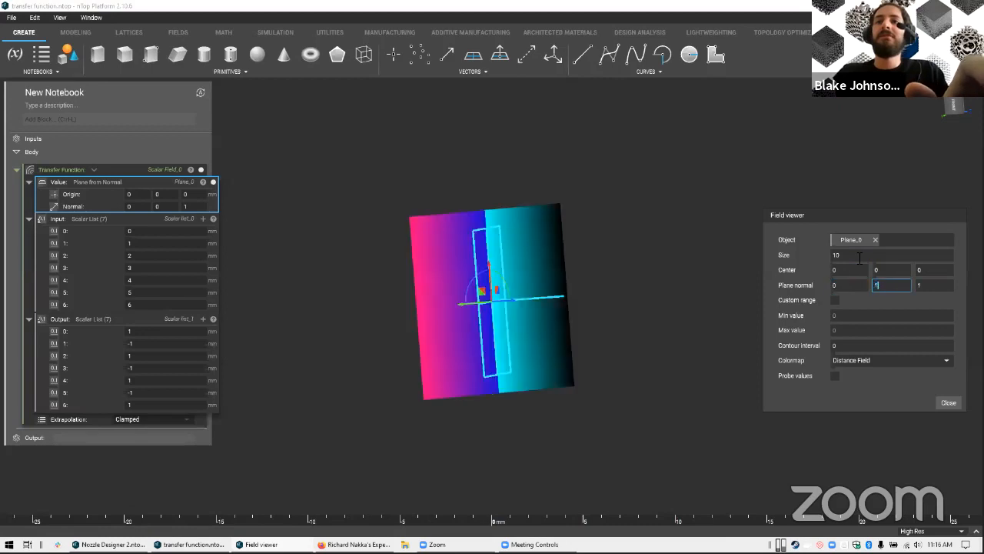
pyautogui.press('Tab')
pyautogui.write('0')
# Set the field viewer's colormap to Jet and probe the distance values on both sides of the plane
pyautogui.click(865, 359)
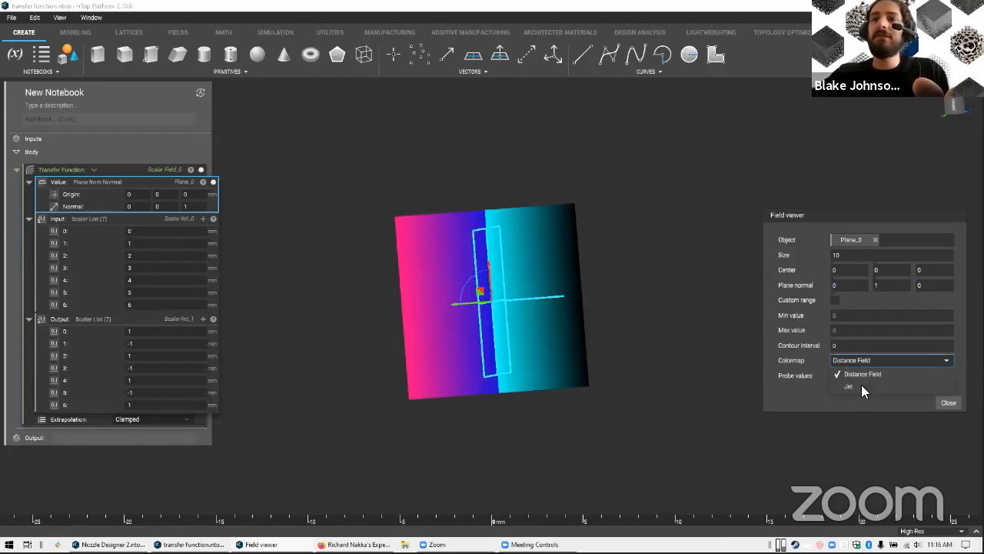
pyautogui.click(861, 385)
pyautogui.moveTo(528, 314); pyautogui.dragTo(429, 309, button='right')
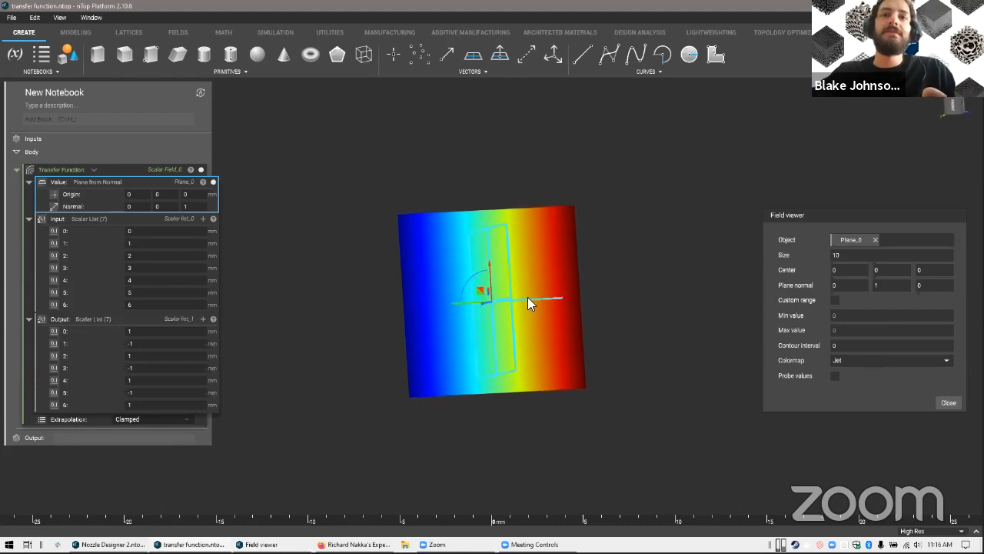
pyautogui.click(836, 375)
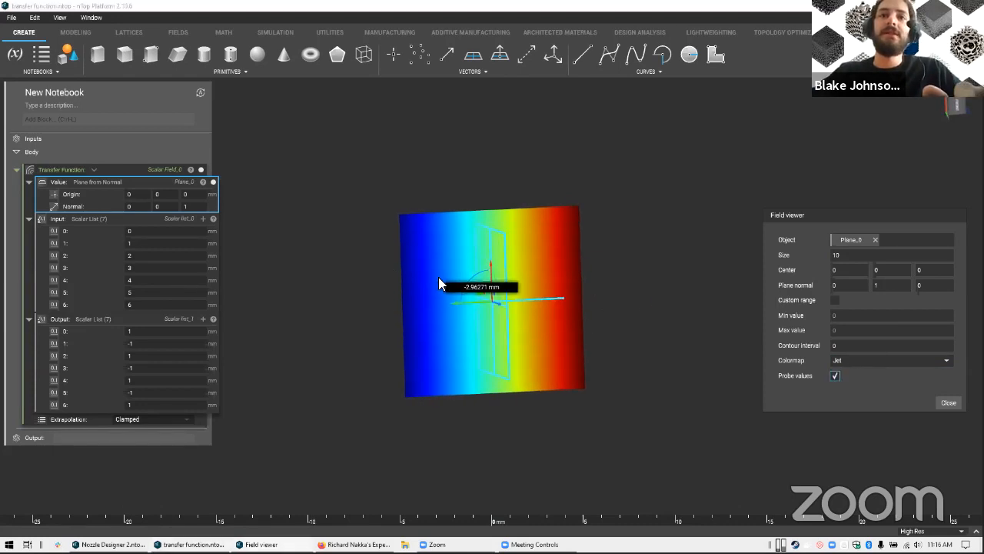
pyautogui.moveTo(597, 303); pyautogui.dragTo(709, 249, button='right')
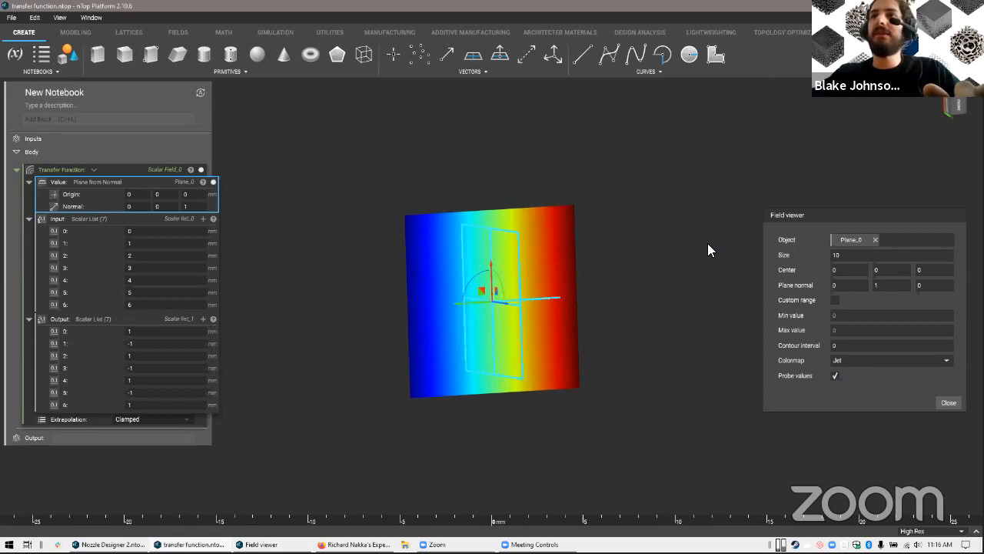
pyautogui.moveTo(560, 307); pyautogui.dragTo(509, 300, button='right')
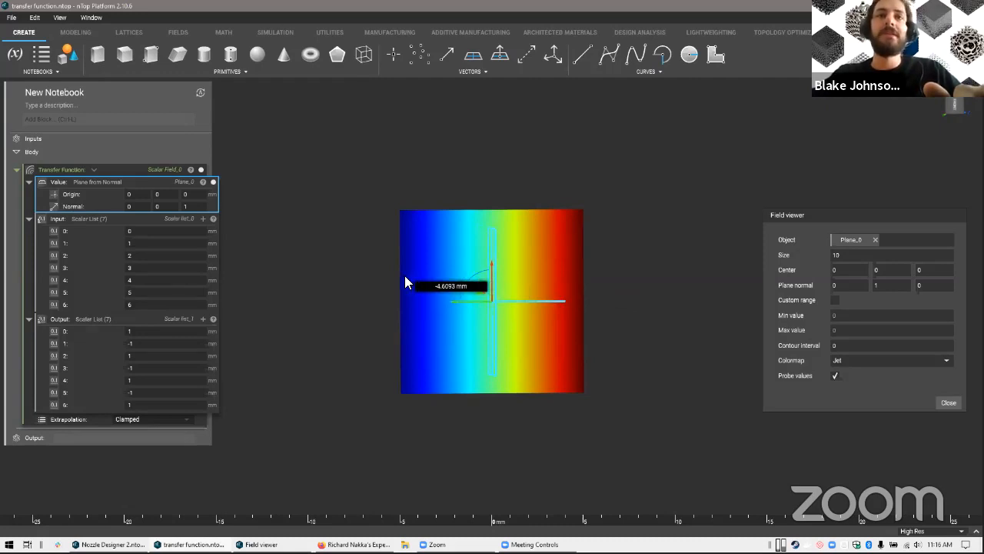
pyautogui.moveTo(571, 484); pyautogui.dragTo(561, 478, button='right')
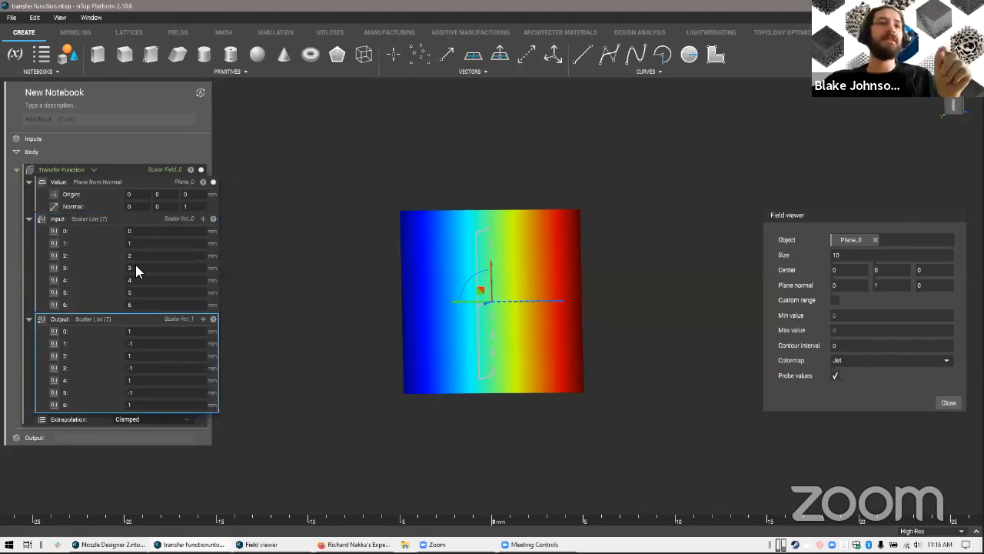
# Compare output entries 0 and 1 of the Transfer Function with the corresponding entries of its Input list
pyautogui.click(138, 330)
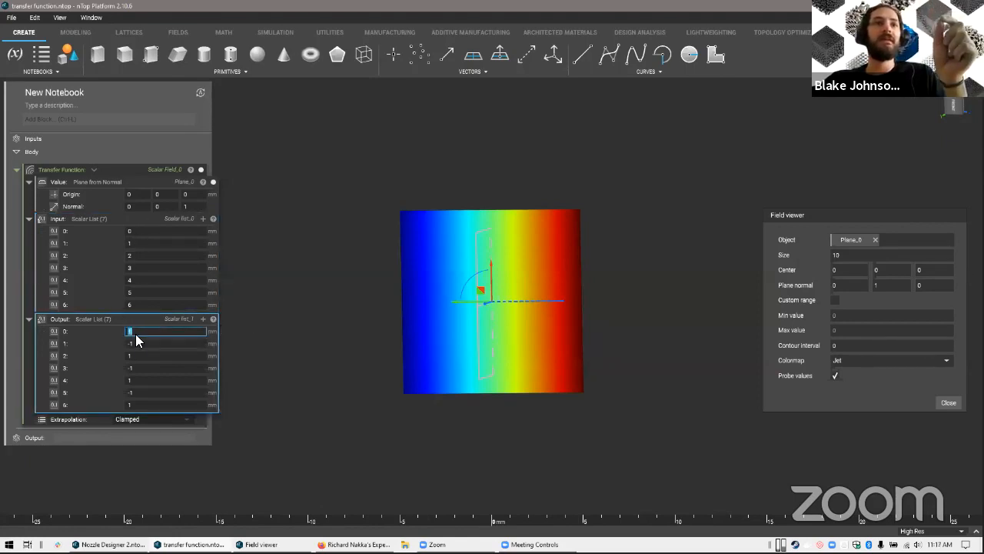
pyautogui.click(140, 343)
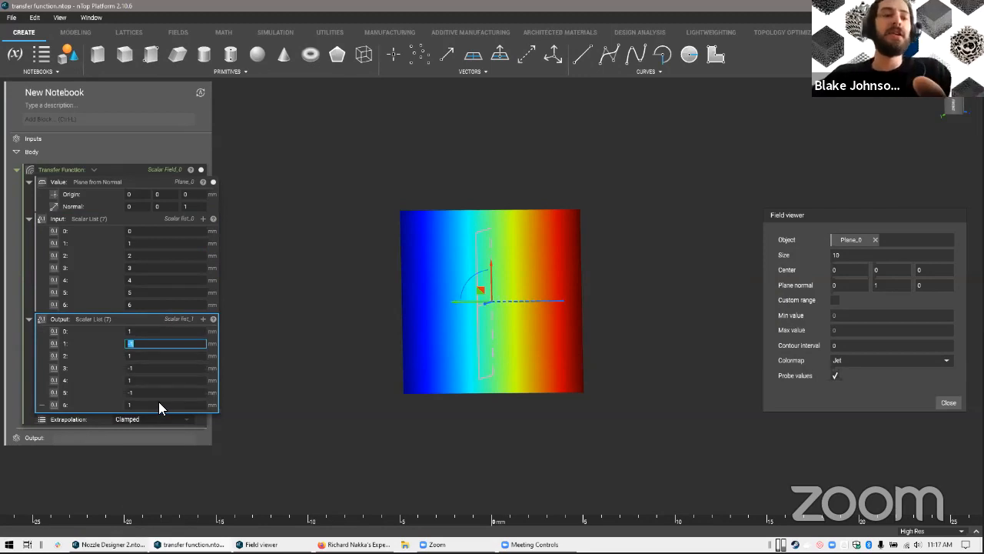
pyautogui.click(140, 331)
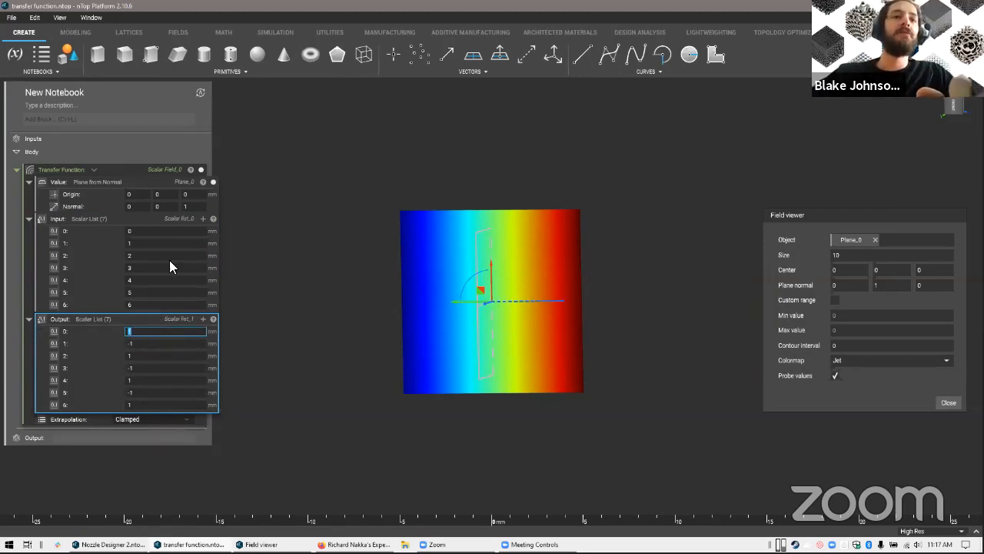
# Display the Transfer Function's scalar field in the field viewer and compare its bands with the input and output lists
pyautogui.click(156, 169)
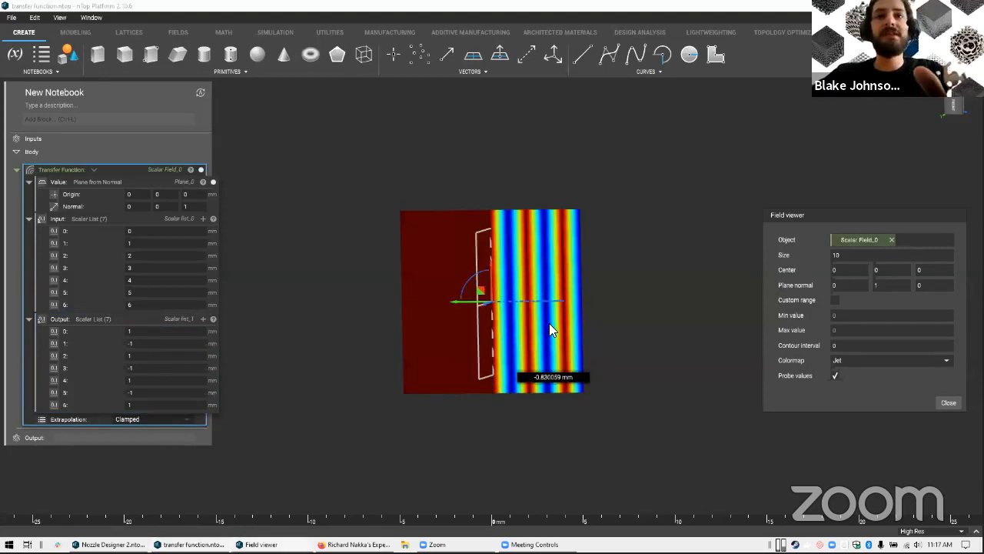
pyautogui.scroll(5, 575, 311)
pyautogui.moveTo(514, 317); pyautogui.dragTo(411, 293, button='middle')
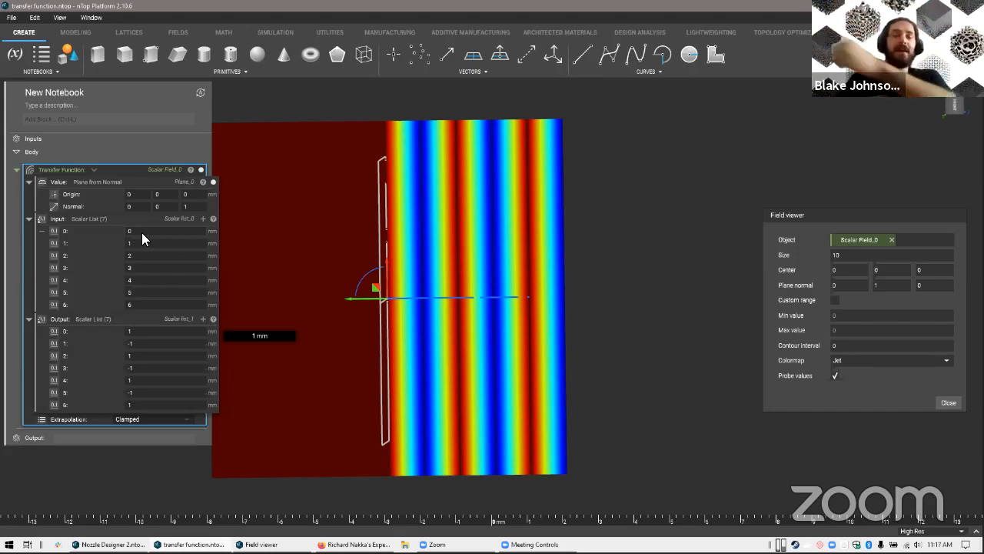
pyautogui.moveTo(490, 358); pyautogui.dragTo(390, 358, button='right')
pyautogui.moveTo(380, 416); pyautogui.dragTo(149, 343, button='right')
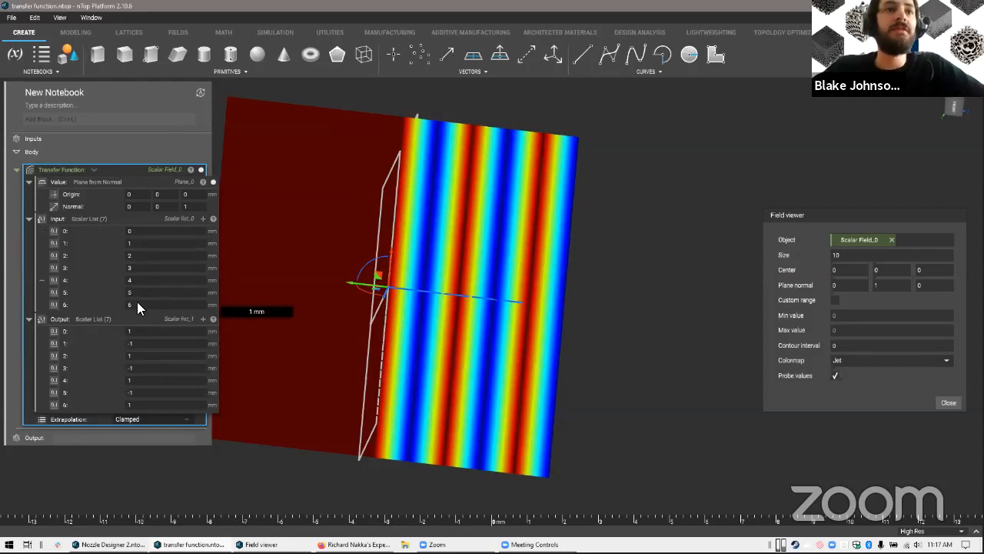
pyautogui.moveTo(428, 323); pyautogui.dragTo(396, 262, button='right')
pyautogui.moveTo(125, 170); pyautogui.dragTo(139, 166)
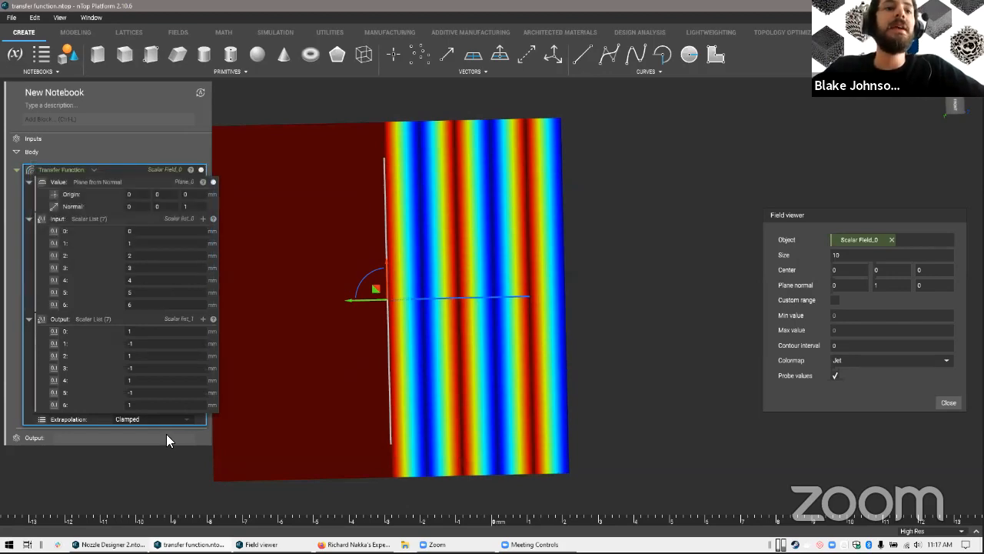
# Switch back to the Nozzle Designer notebook and relate the transf function's scaled line.z input to the nozzle's side profile
pyautogui.click(113, 545)
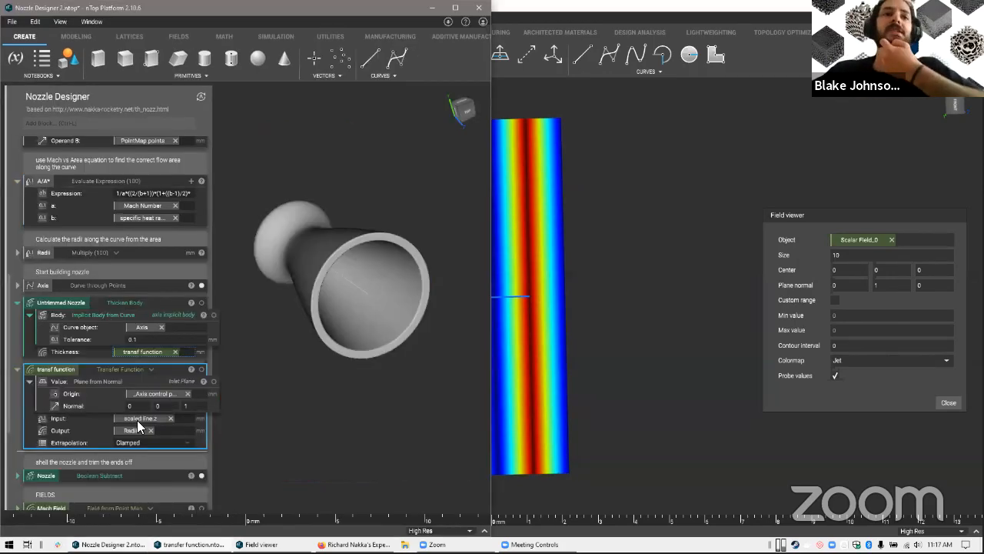
pyautogui.scroll(-5, 85, 347)
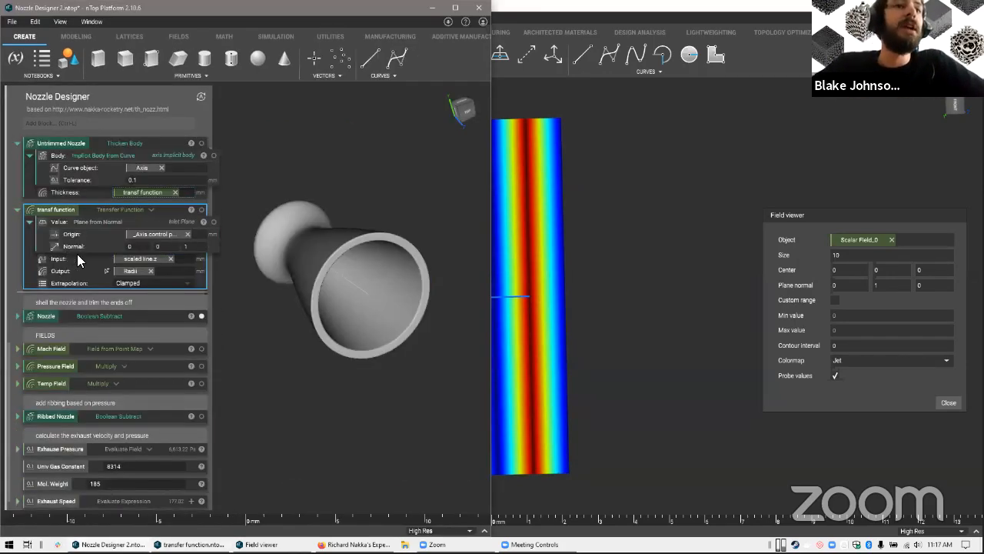
pyautogui.click(134, 259)
pyautogui.moveTo(382, 322); pyautogui.dragTo(317, 231, button='right')
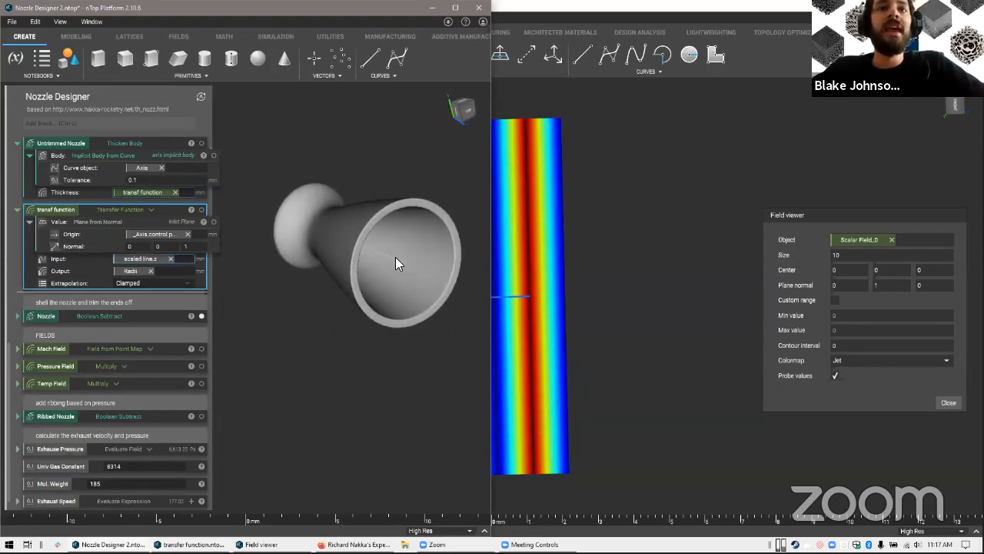
pyautogui.moveTo(425, 202); pyautogui.dragTo(316, 217, button='right')
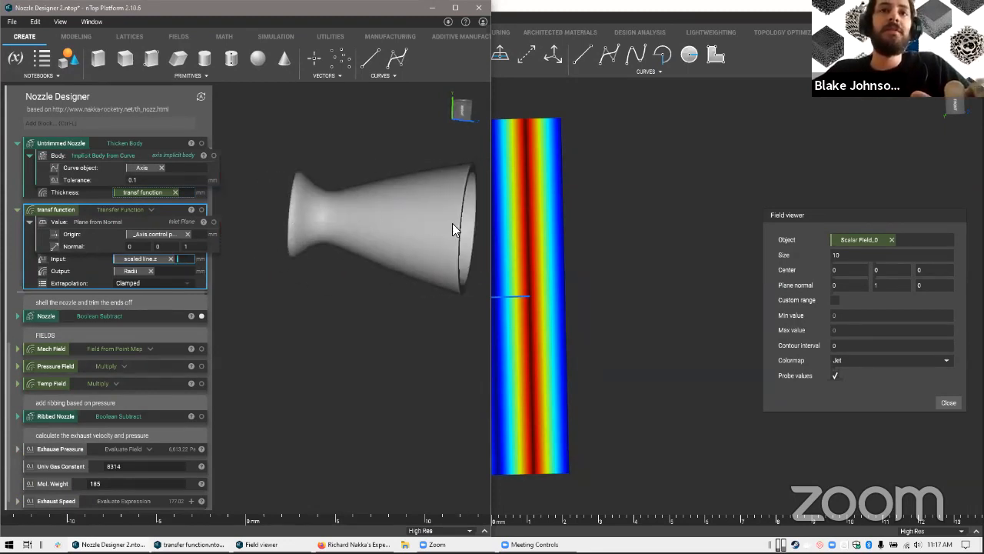
pyautogui.moveTo(464, 228); pyautogui.dragTo(406, 232, button='middle')
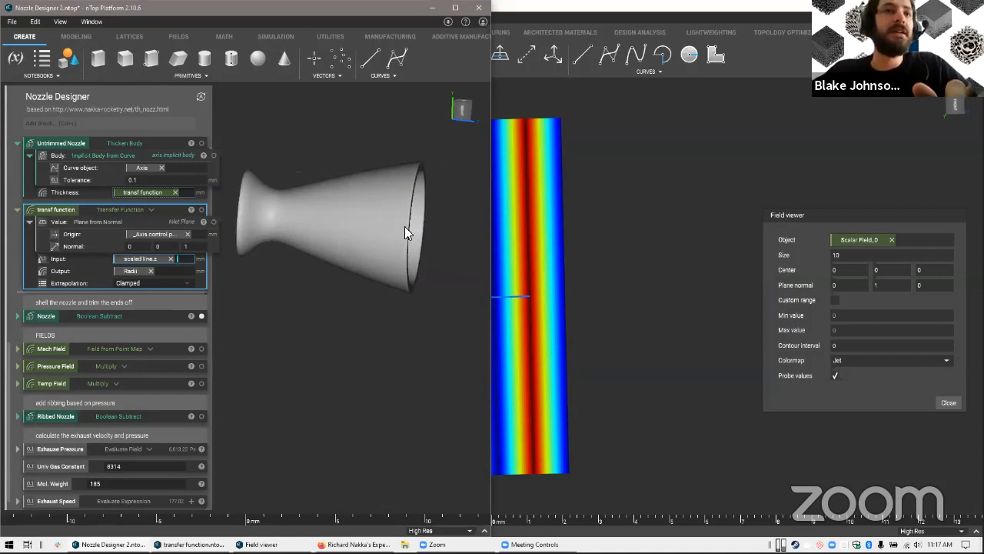
# Relate the transf function's Radii output to the nozzle profile and trace it back to the Radii Multiply block
pyautogui.click(122, 271)
pyautogui.moveTo(326, 273); pyautogui.dragTo(391, 306, button='middle')
pyautogui.moveTo(346, 283); pyautogui.dragTo(285, 265, button='right')
pyautogui.moveTo(431, 258); pyautogui.dragTo(379, 272, button='right')
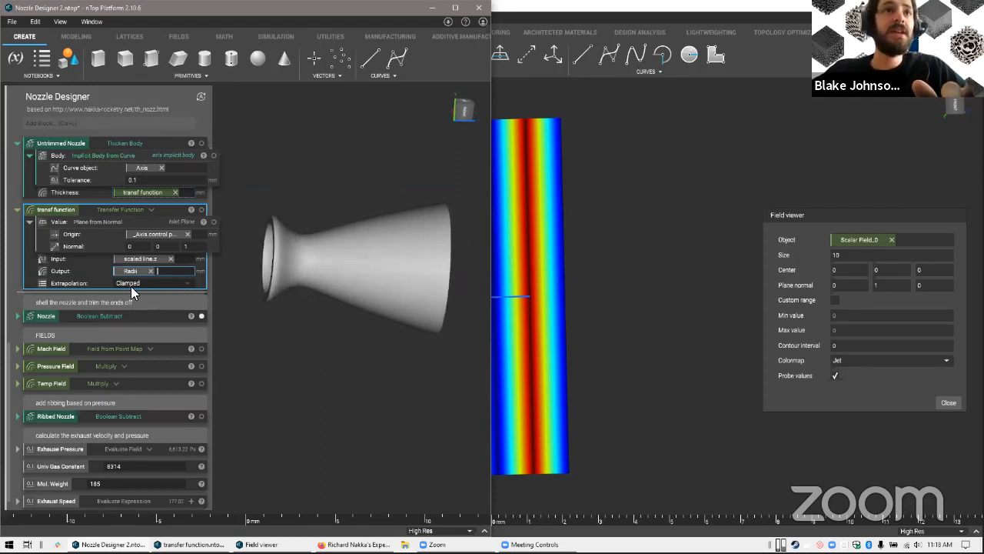
pyautogui.scroll(4, 108, 240)
pyautogui.scroll(1, 98, 192)
pyautogui.moveTo(76, 240); pyautogui.dragTo(54, 302)
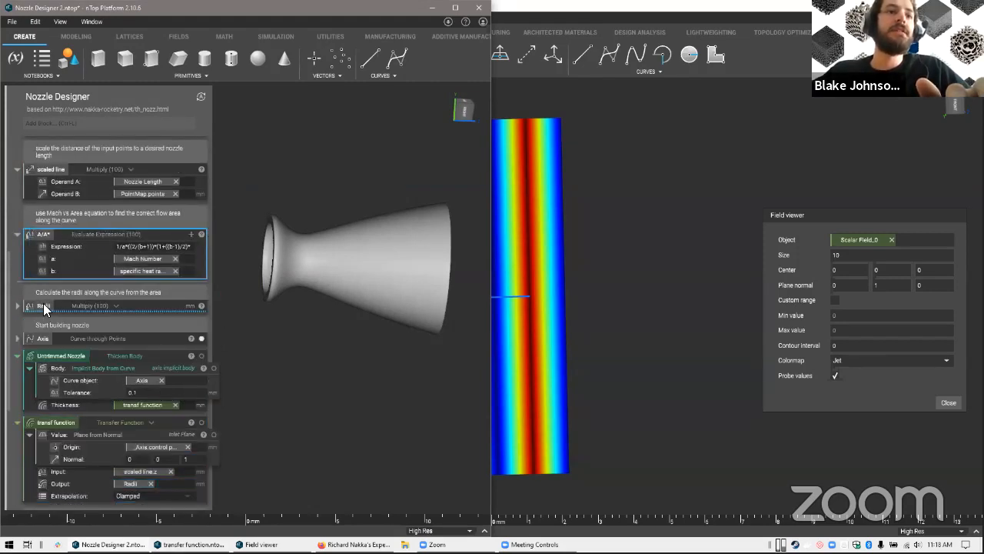
pyautogui.scroll(-2, 100, 363)
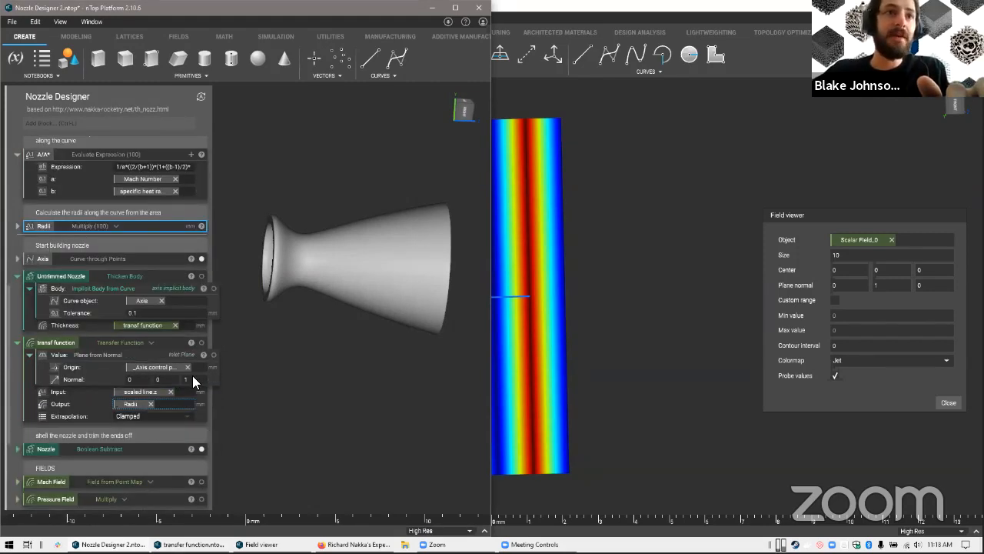
# Maximize the Nozzle Designer window, center the nozzle in side view and select the transf function block
pyautogui.press('super+Up')
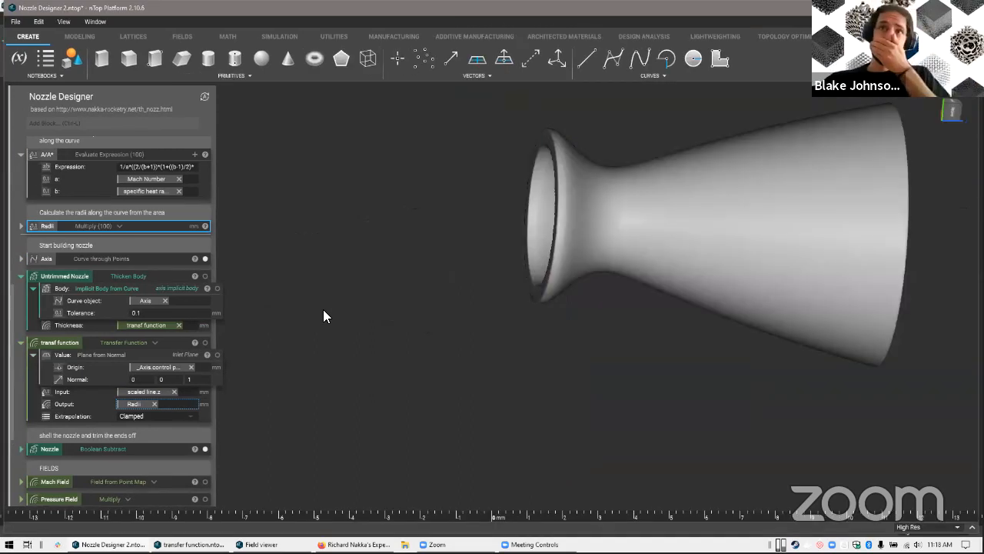
pyautogui.moveTo(507, 329); pyautogui.dragTo(109, 265, button='middle')
pyautogui.scroll(3, 59, 224)
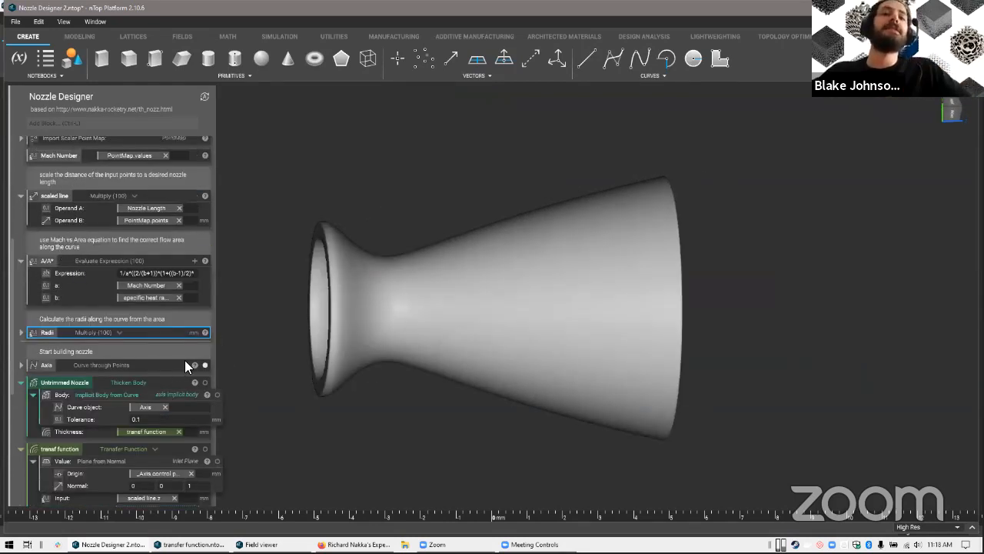
pyautogui.scroll(-5, 183, 348)
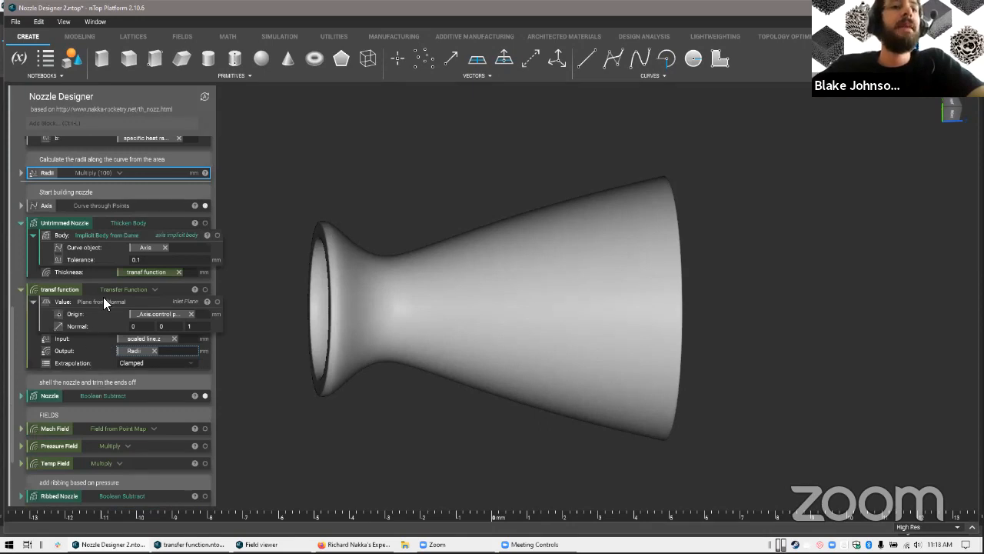
pyautogui.click(97, 346)
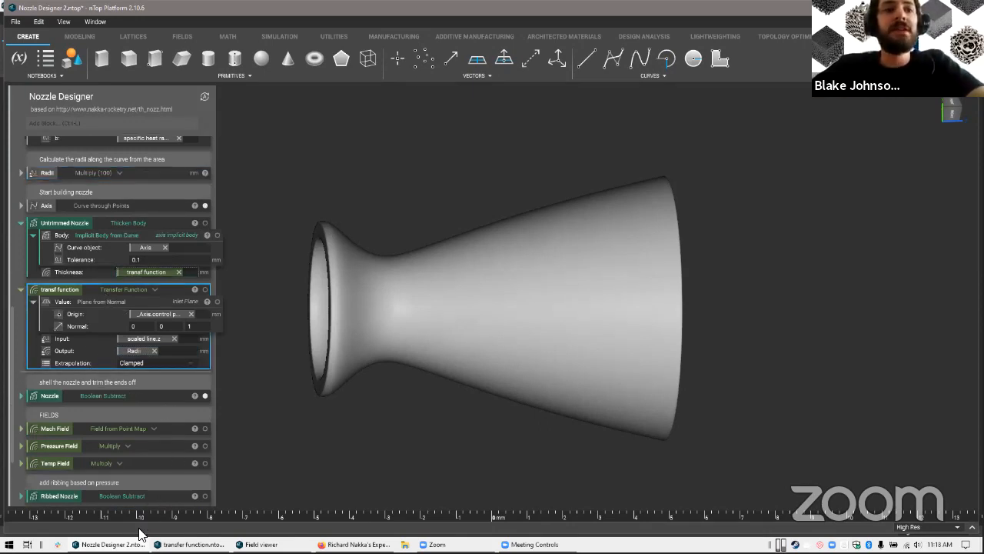
# Switch to the transfer function notebook, try Linear extrapolation on the Transfer Function and restore Clamped
pyautogui.hotkey('alt', 'Tab')
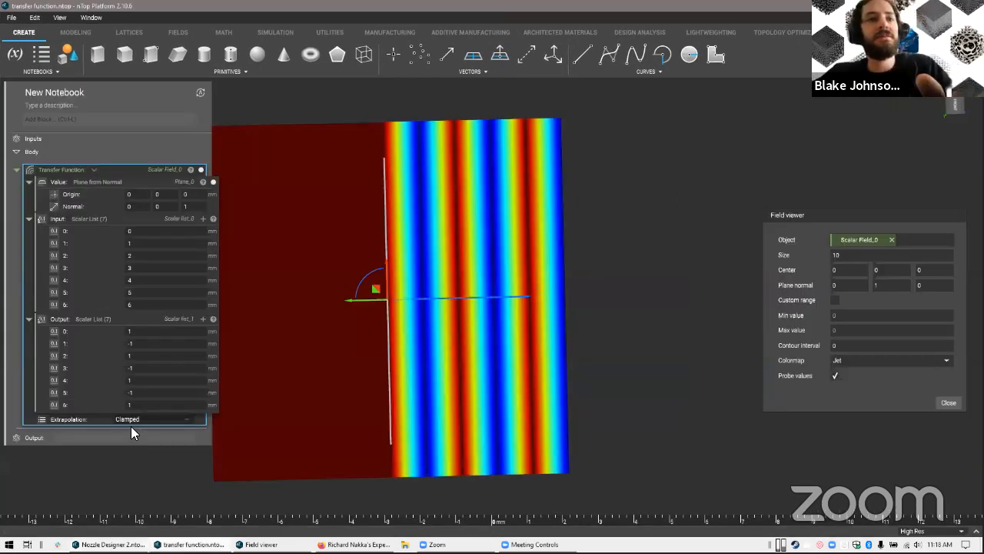
pyautogui.click(128, 420)
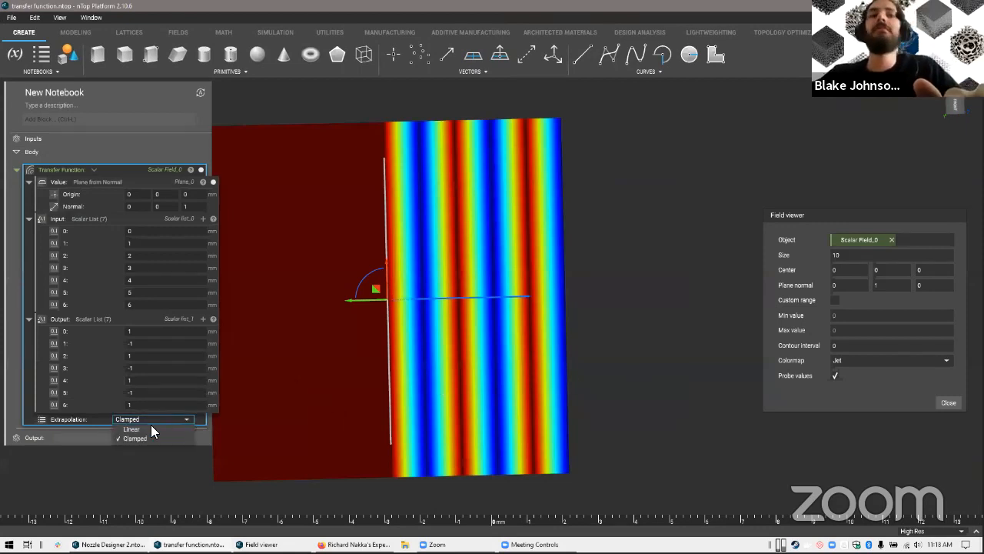
pyautogui.click(143, 430)
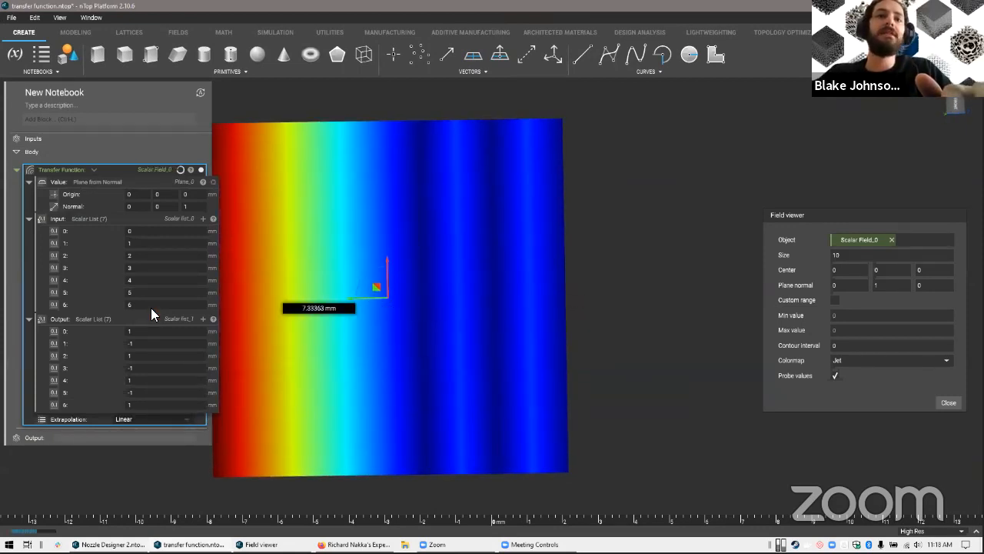
pyautogui.click(154, 419)
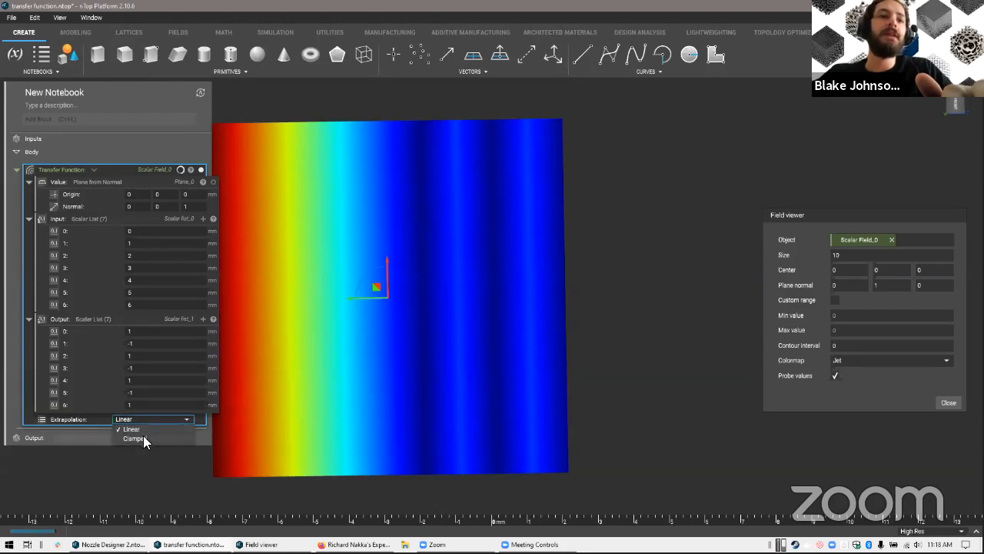
pyautogui.click(143, 438)
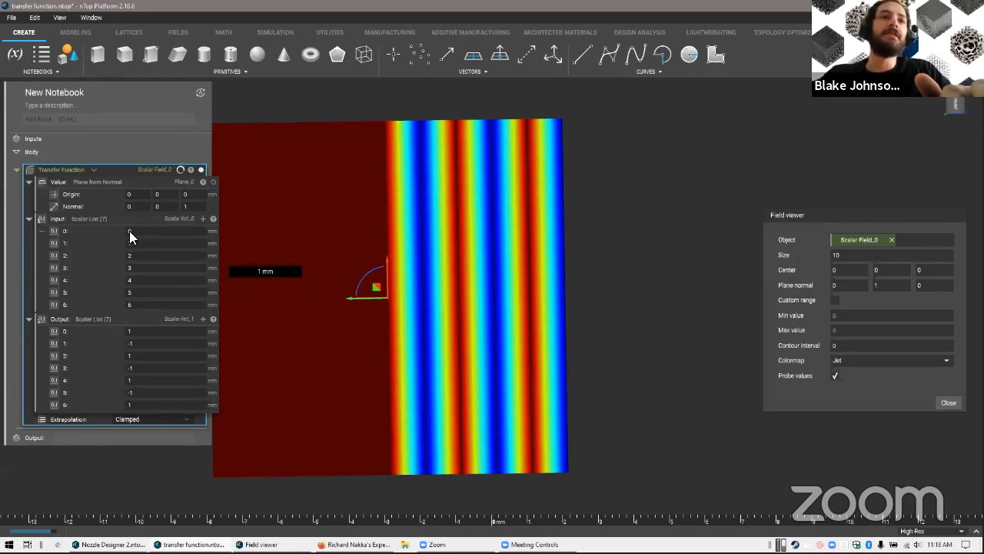
# Set the Transfer Function's extrapolation to Linear and switch back to the Nozzle Designer notebook
pyautogui.click(129, 421)
pyautogui.click(137, 429)
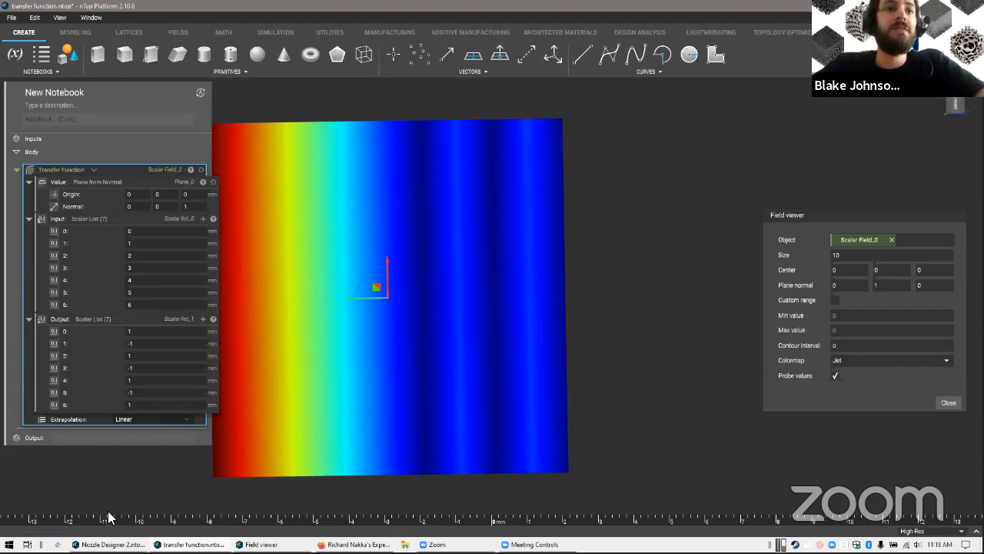
pyautogui.hotkey('alt', 'Tab')
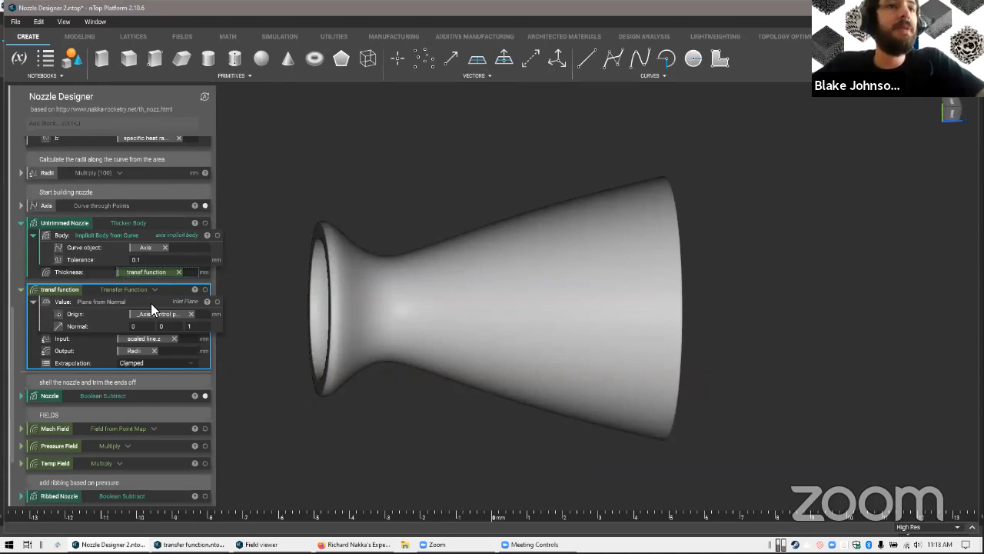
# Display only the Untrimmed Nozzle body at Medium Res in a maximized window and center it in side view
pyautogui.click(86, 220)
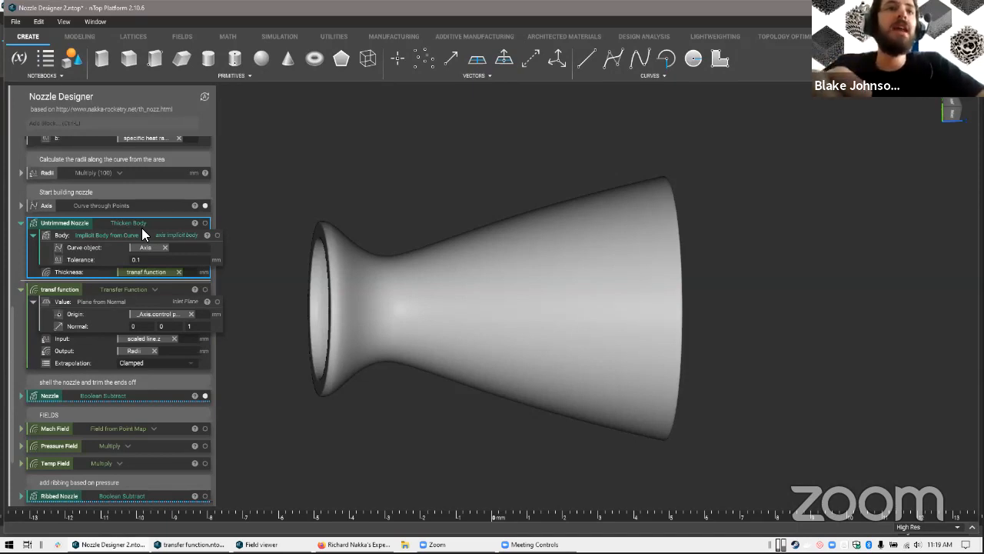
pyautogui.press('i')
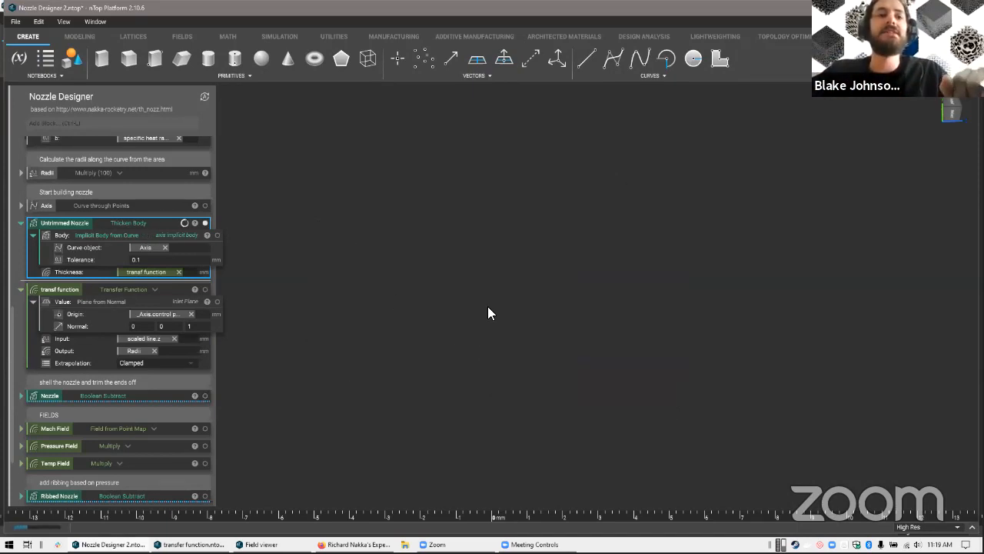
pyautogui.click(947, 527)
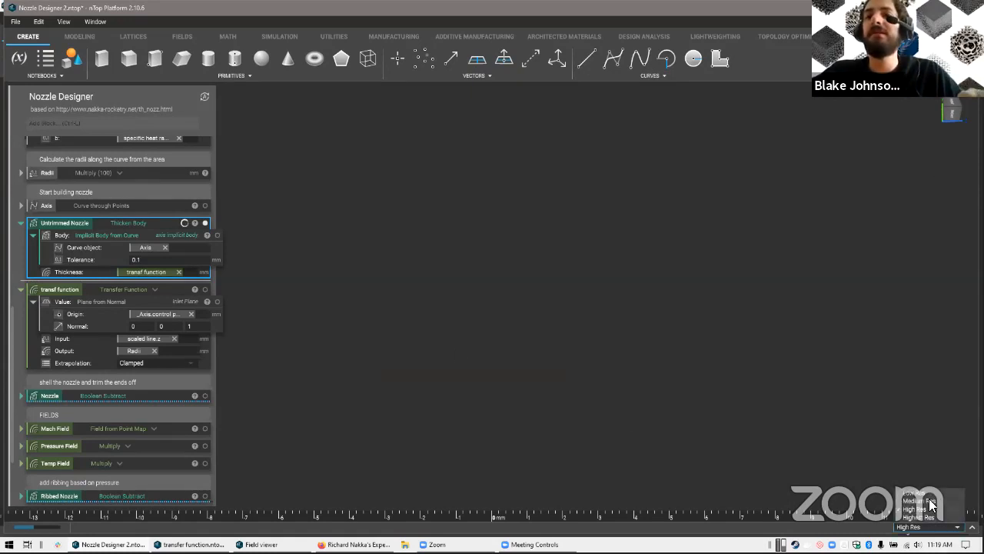
pyautogui.click(919, 501)
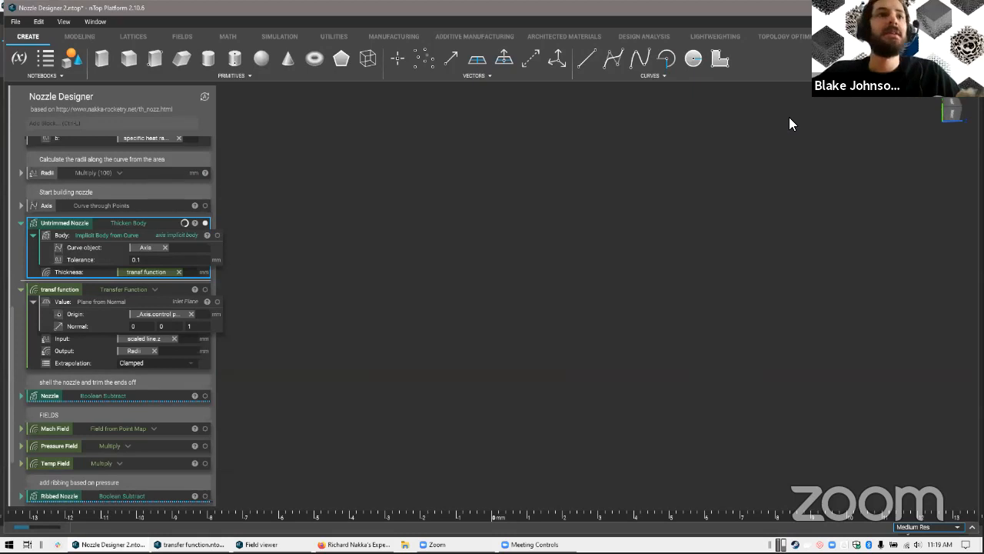
pyautogui.press('super+Up')
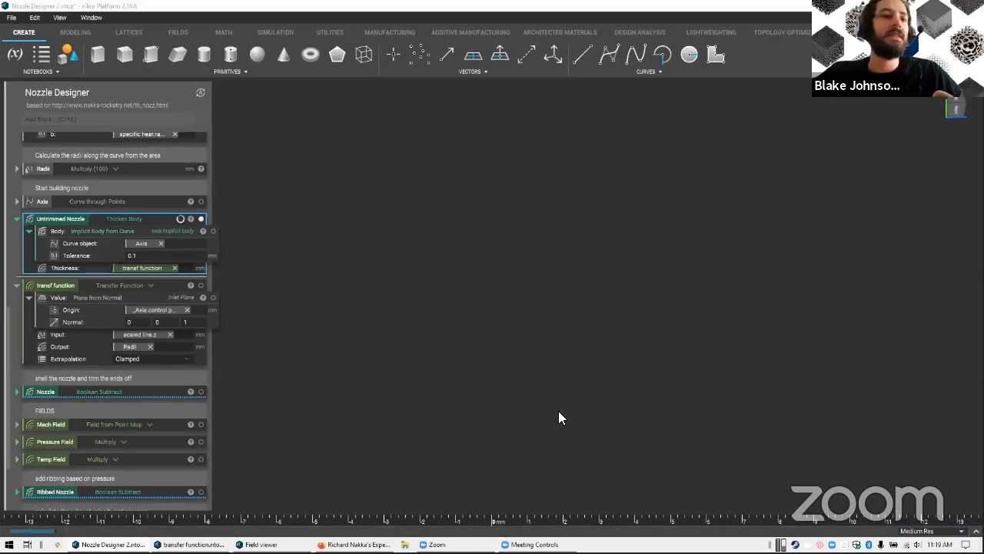
pyautogui.moveTo(360, 256); pyautogui.dragTo(320, 234, button='right')
pyautogui.moveTo(325, 157); pyautogui.dragTo(321, 235, button='middle')
pyautogui.moveTo(318, 415); pyautogui.dragTo(319, 354, button='middle')
pyautogui.moveTo(658, 249); pyautogui.dragTo(613, 175, button='right')
pyautogui.moveTo(247, 267); pyautogui.dragTo(298, 236, button='right')
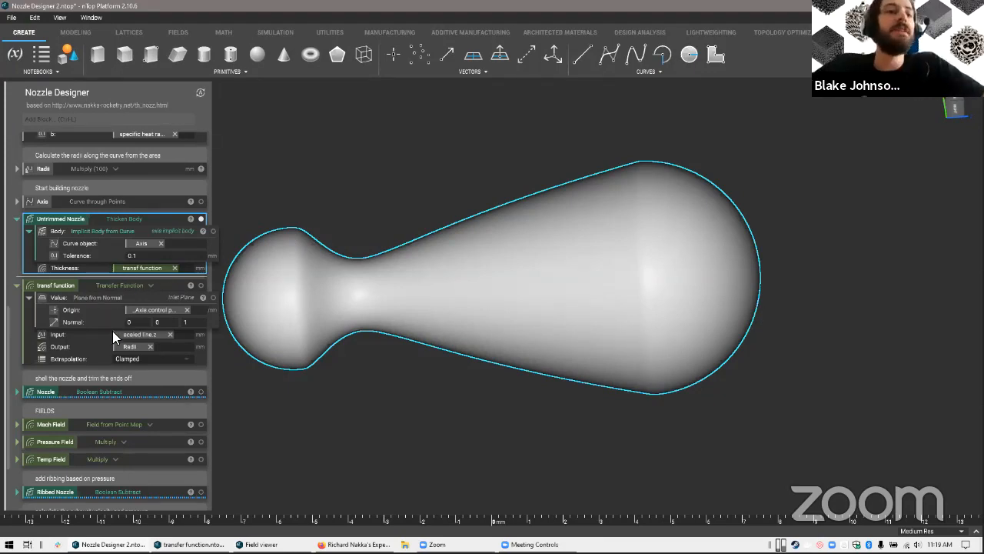
# Expand the Nozzle Boolean Subtract block and show the Inlet Plane and Outlet Plane from its subtraction bodies
pyautogui.scroll(-1, 112, 331)
pyautogui.click(86, 339)
pyautogui.doubleClick(80, 339)
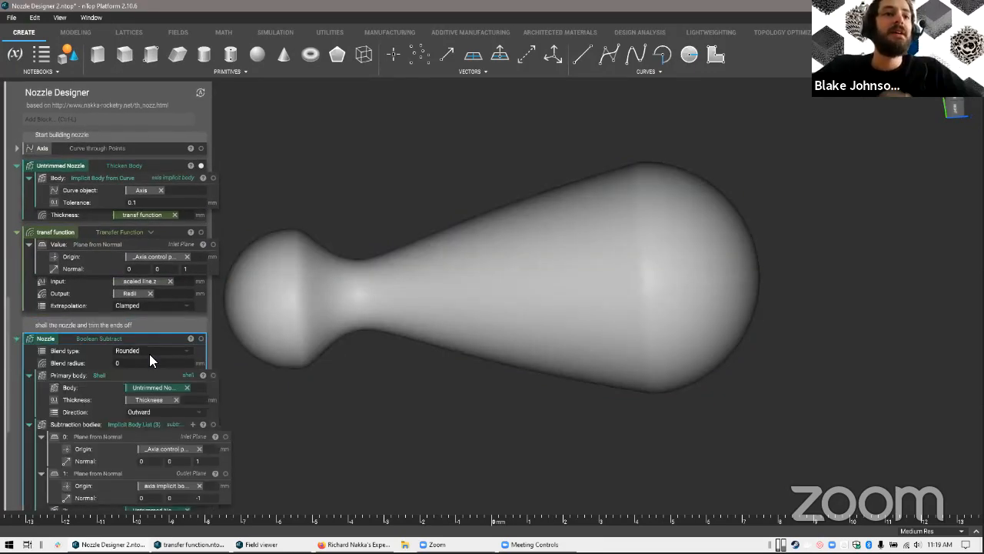
pyautogui.scroll(-2, 149, 354)
pyautogui.click(158, 296)
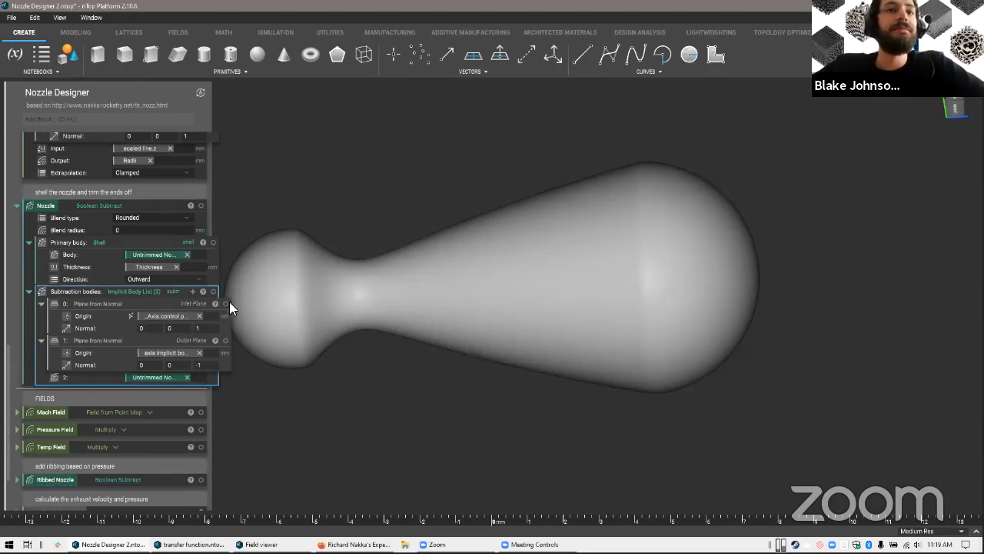
pyautogui.click(225, 303)
pyautogui.click(225, 340)
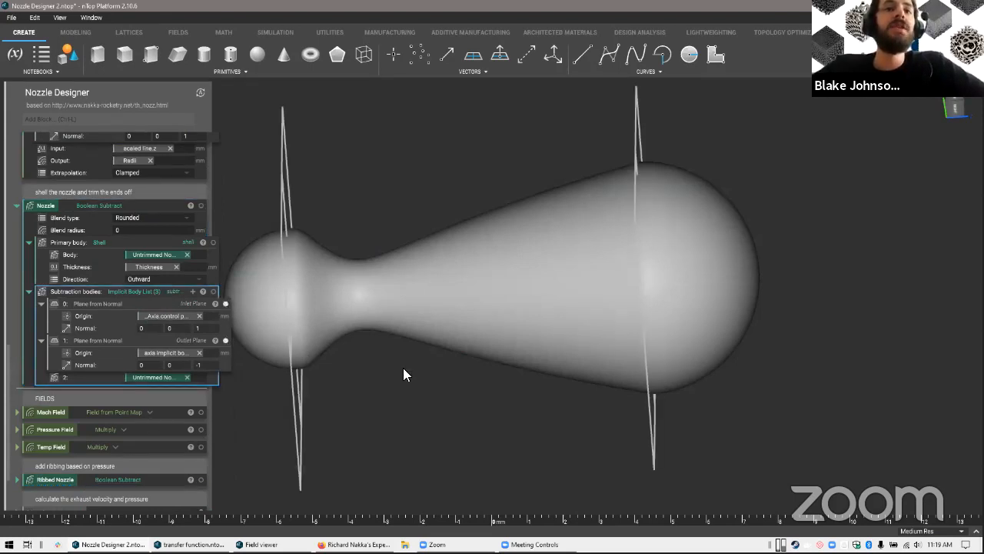
pyautogui.moveTo(518, 318); pyautogui.dragTo(328, 198, button='right')
pyautogui.moveTo(316, 298); pyautogui.dragTo(265, 303, button='right')
# Inspect the Inlet Plane in the Field viewer at size 100 with plane normal 0, 1, 0, and close the viewer
pyautogui.click(157, 300)
pyautogui.press('f')
pyautogui.doubleClick(869, 259)
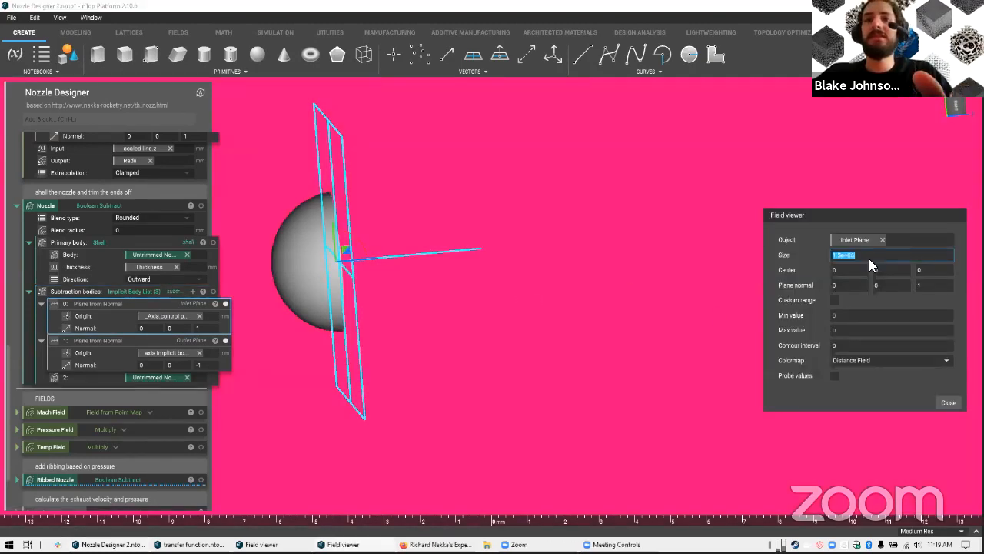
pyautogui.write('100')
pyautogui.click(841, 285)
pyautogui.press('Tab')
pyautogui.write('1')
pyautogui.press('Tab')
pyautogui.write('0')
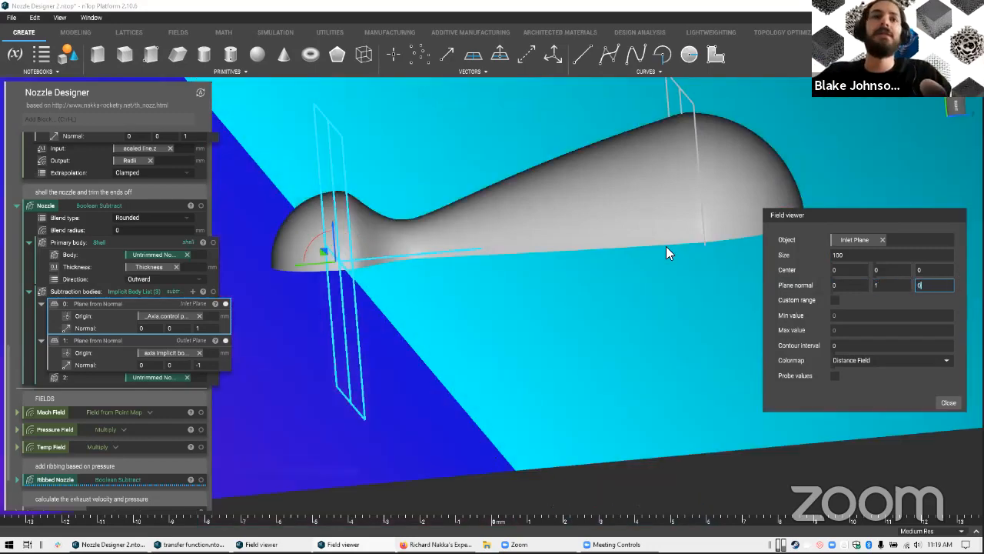
pyautogui.moveTo(497, 280); pyautogui.dragTo(417, 358, button='right')
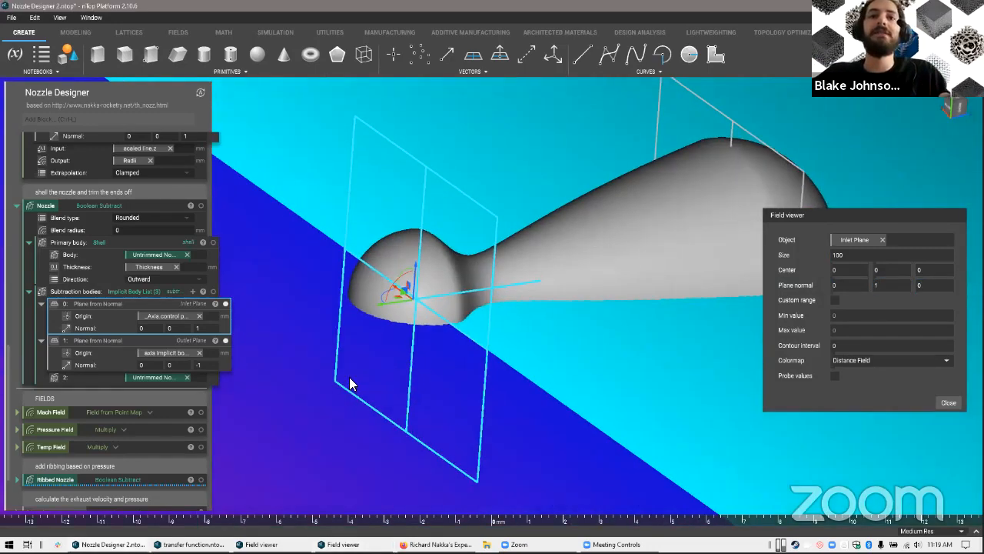
pyautogui.scroll(-5, 439, 367)
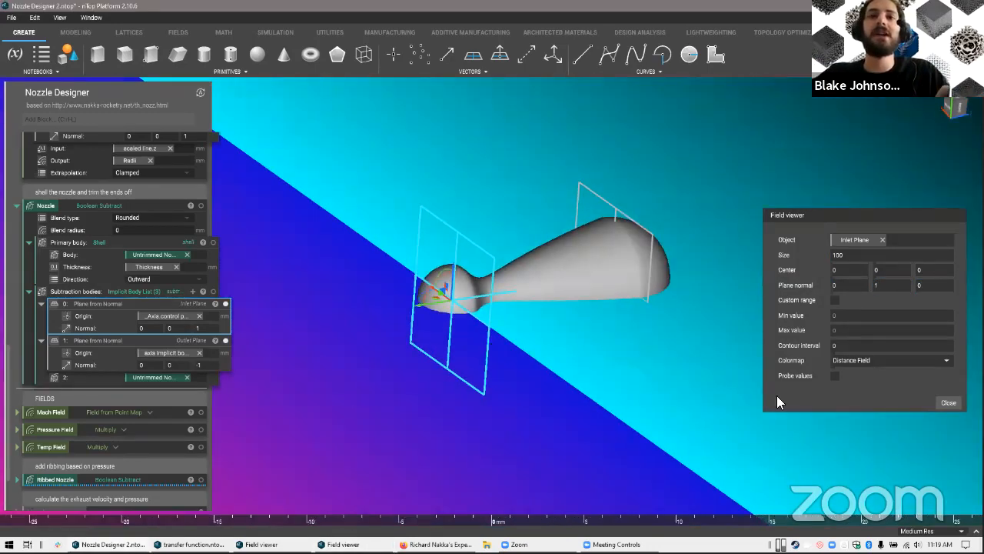
pyautogui.click(949, 402)
# Select the Shell primary body of the Nozzle block and display it alone without the trimming planes
pyautogui.scroll(5, 582, 294)
pyautogui.moveTo(582, 364); pyautogui.dragTo(192, 325, button='right')
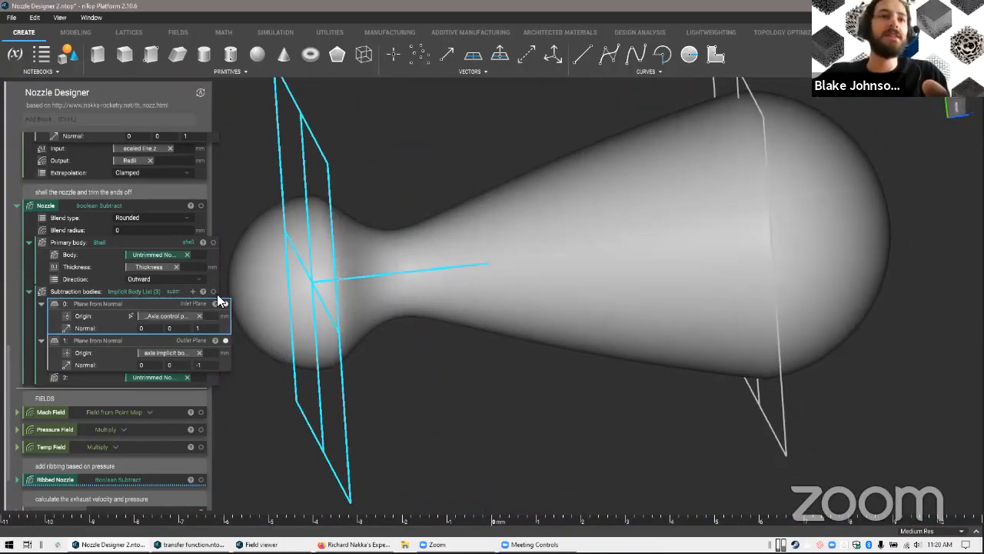
pyautogui.click(138, 242)
pyautogui.moveTo(312, 283); pyautogui.dragTo(652, 377, button='right')
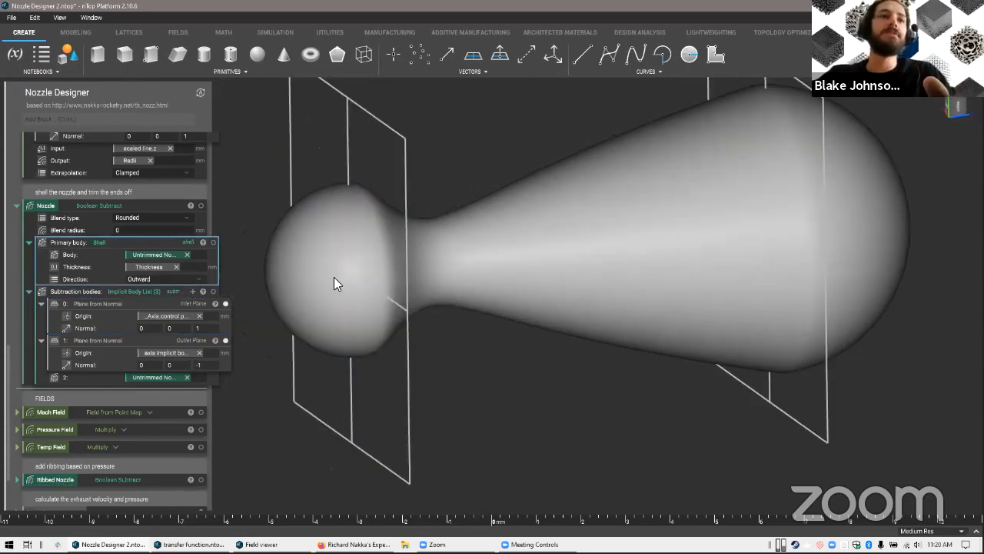
pyautogui.scroll(5, 181, 247)
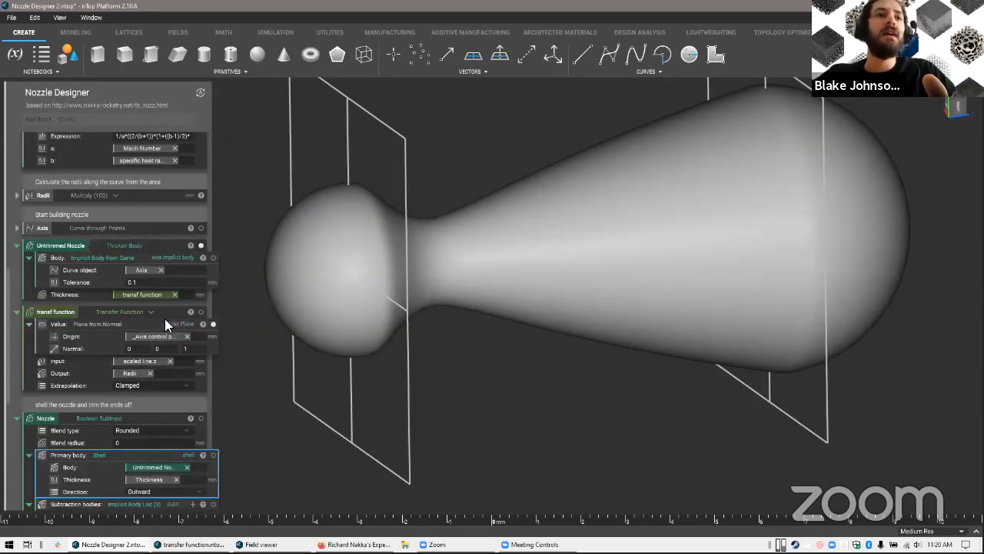
pyautogui.moveTo(492, 418); pyautogui.dragTo(176, 406, button='right')
pyautogui.click(213, 403)
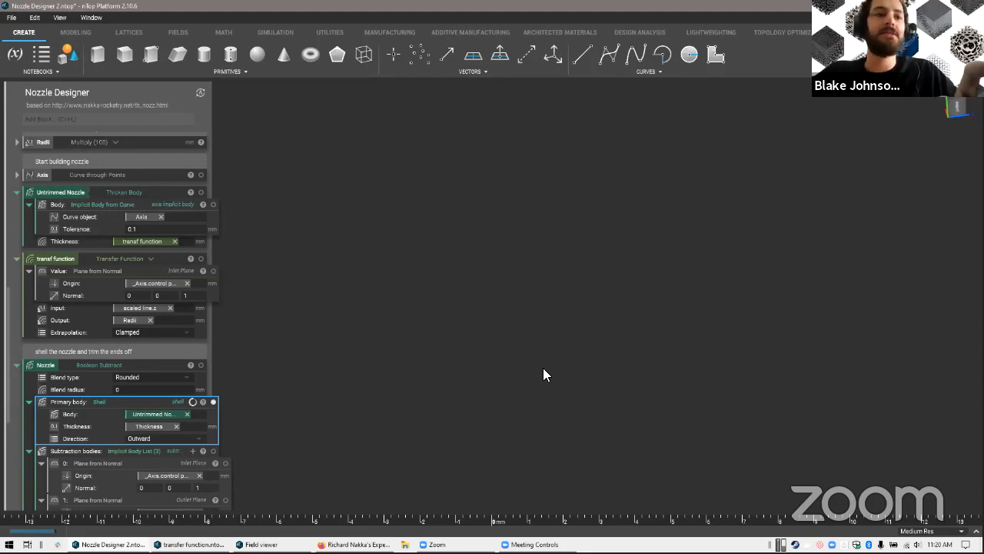
# Section the shell body across its axis to inspect the wall and close the Section Cut
pyautogui.press('x')
pyautogui.moveTo(431, 341); pyautogui.dragTo(440, 274, button='right')
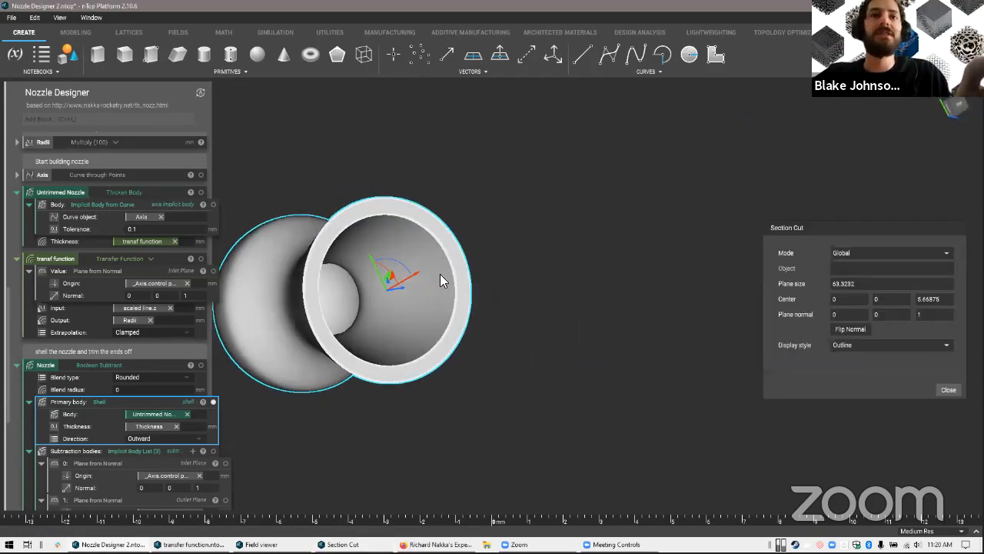
pyautogui.click(948, 389)
pyautogui.moveTo(628, 356); pyautogui.dragTo(247, 354, button='right')
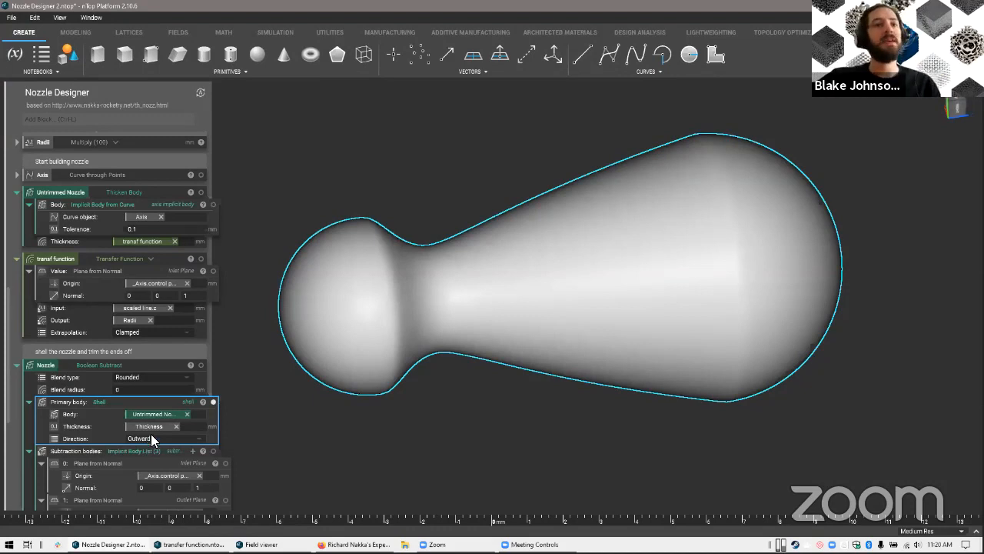
# Review the notebook chain from Mach Number and scaled line through the A/A* expression and Radii to the transf function
pyautogui.scroll(3, 90, 219)
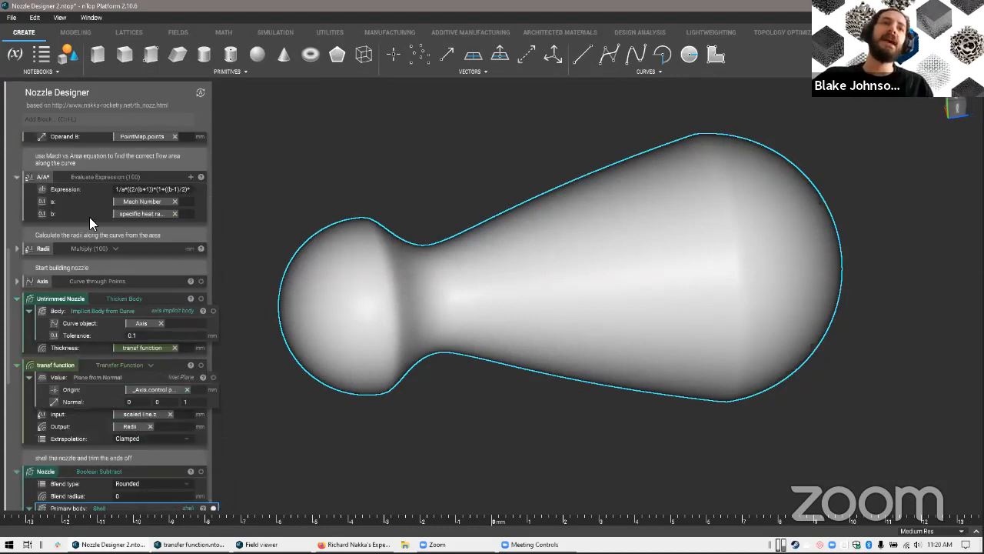
pyautogui.click(83, 176)
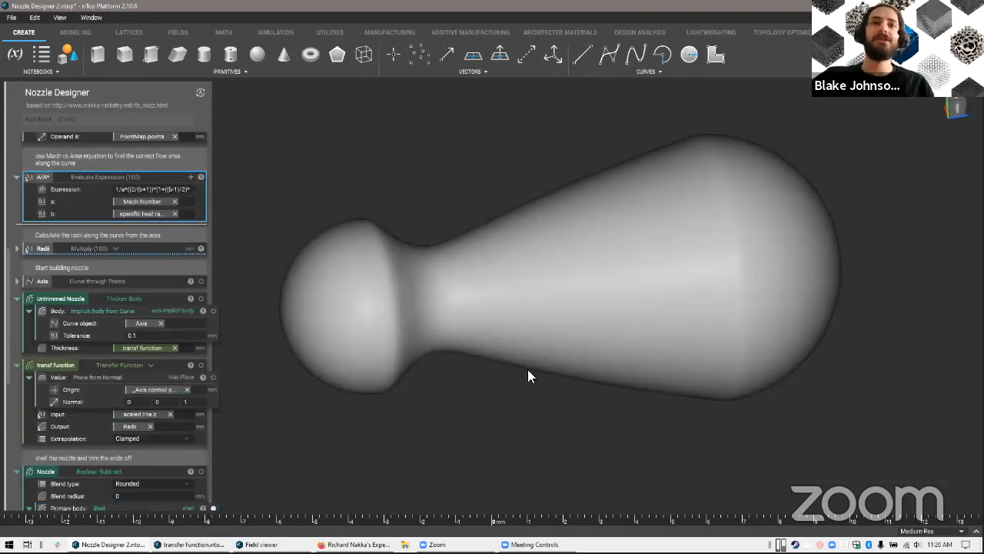
pyautogui.moveTo(599, 395); pyautogui.dragTo(562, 359, button='right')
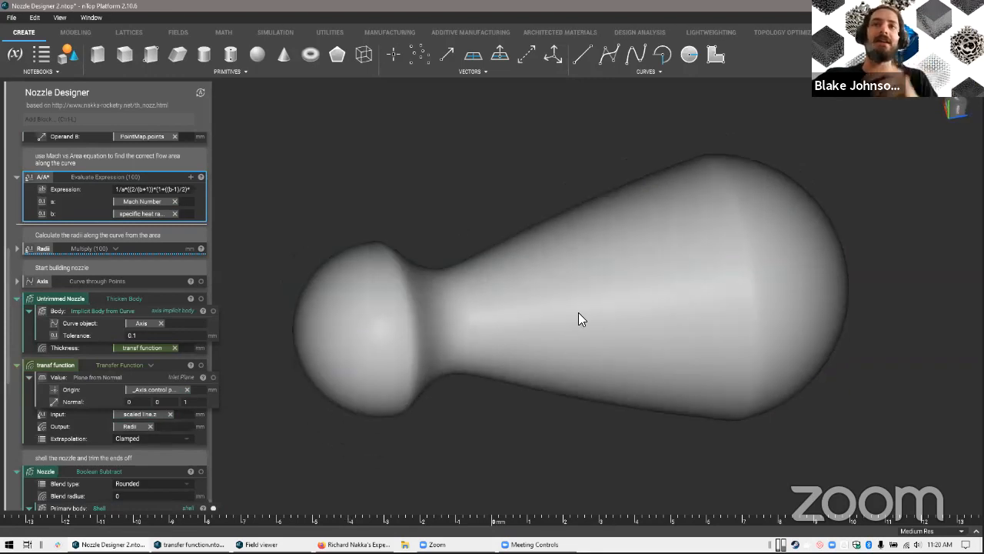
pyautogui.scroll(3, 135, 232)
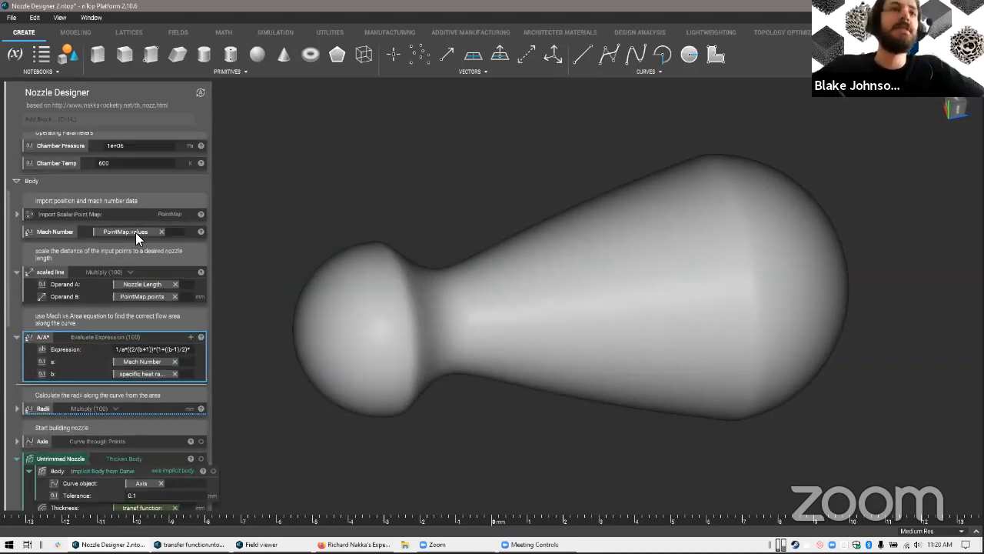
pyautogui.scroll(-4, 135, 232)
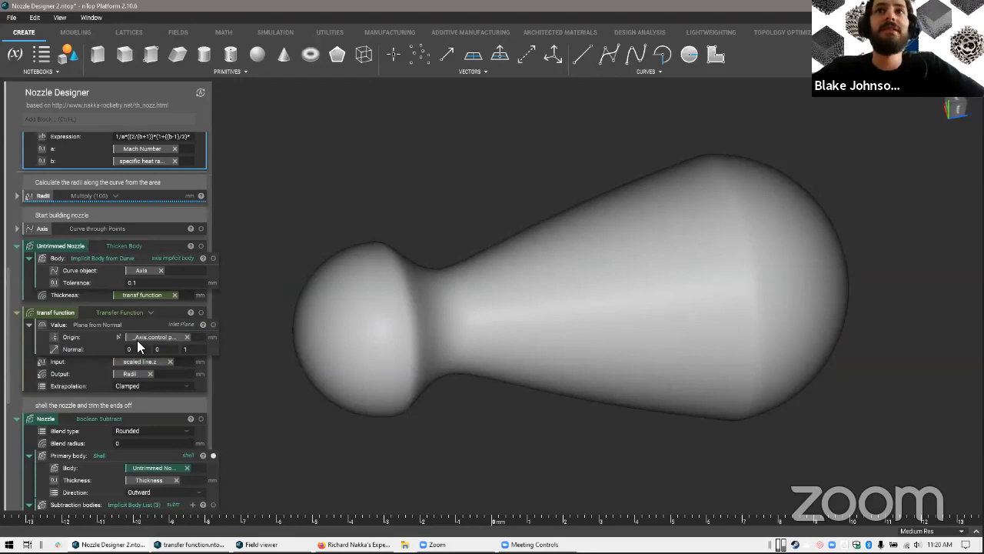
pyautogui.scroll(-1, 137, 339)
pyautogui.scroll(1, 123, 326)
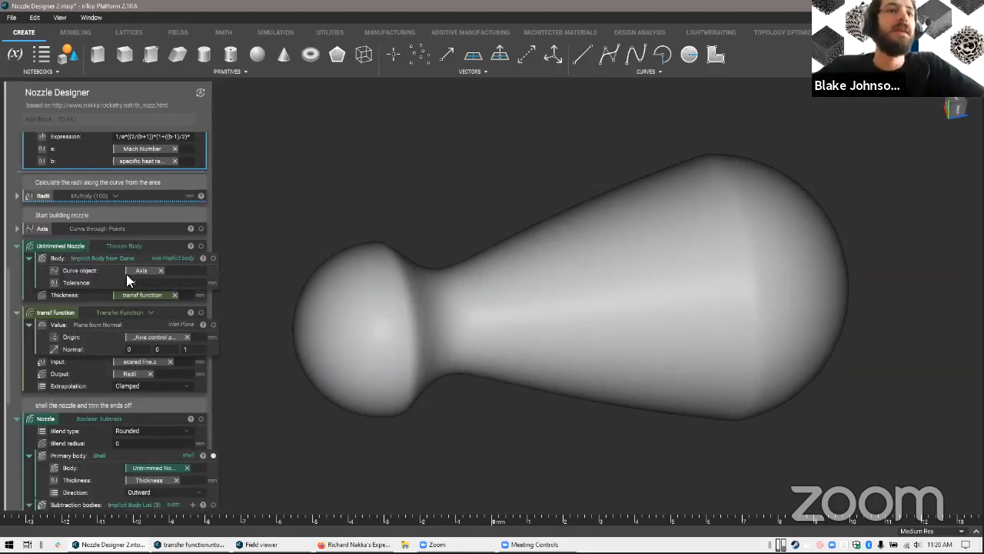
pyautogui.scroll(-2, 113, 258)
# Display only the Nozzle Boolean Subtract body, trying High Res and restoring Medium Res
pyautogui.click(94, 312)
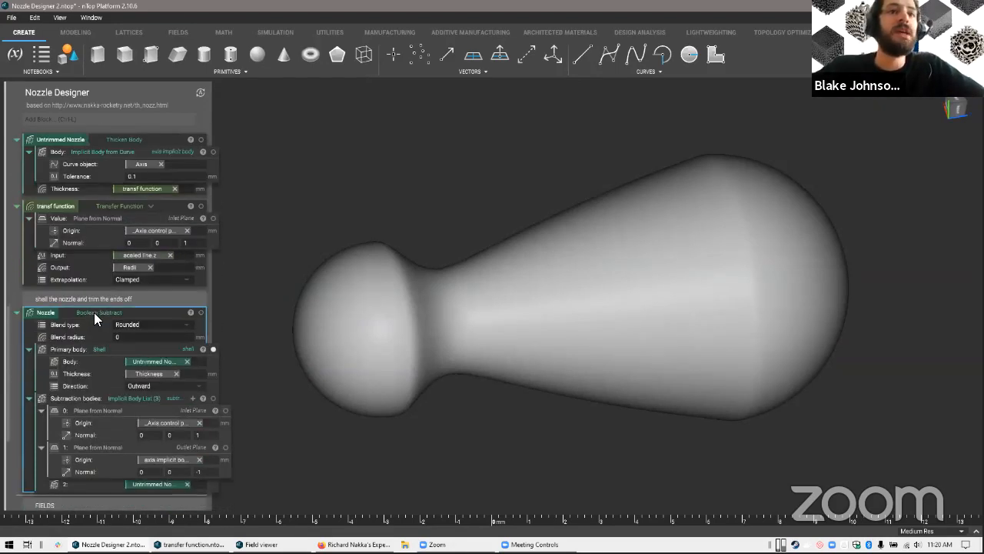
pyautogui.click(913, 530)
pyautogui.click(901, 512)
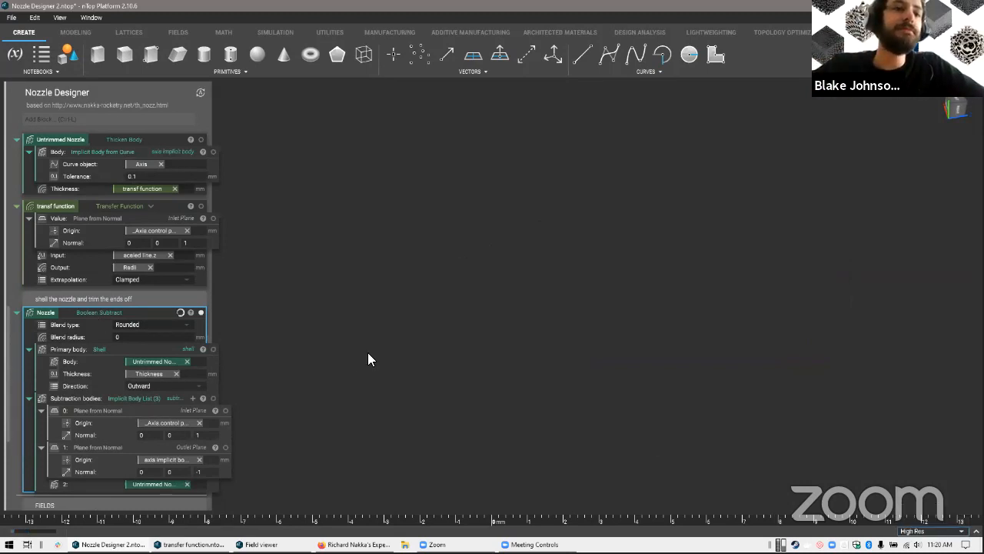
pyautogui.click(940, 529)
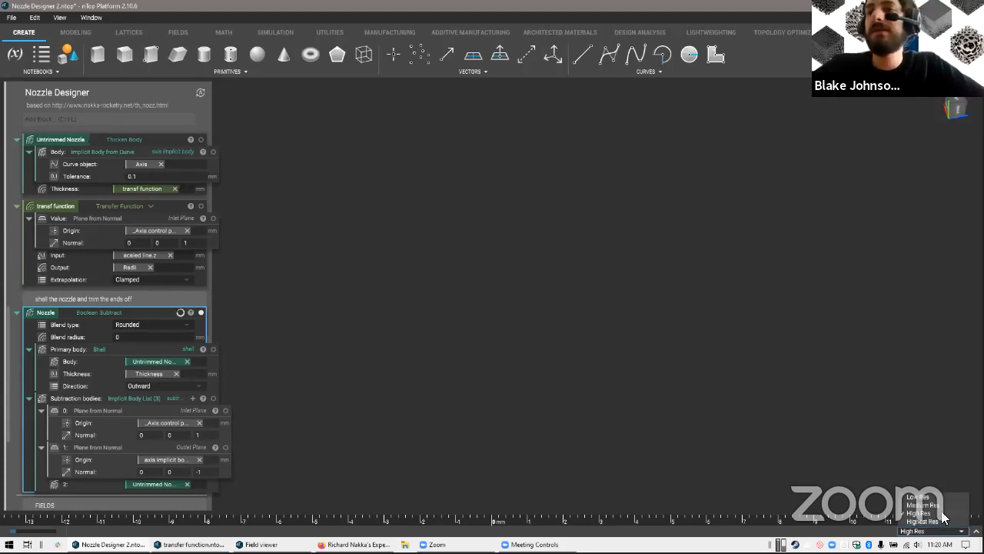
pyautogui.click(946, 505)
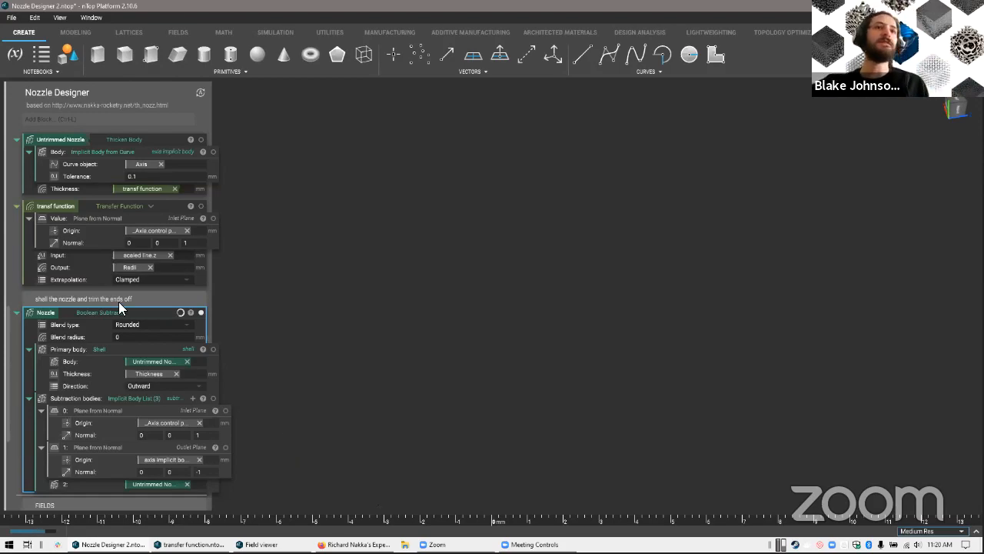
# Examine the shelled and trimmed nozzle from its outlet end and relate it to the notebook's building blocks
pyautogui.scroll(3, 118, 302)
pyautogui.scroll(-2, 123, 291)
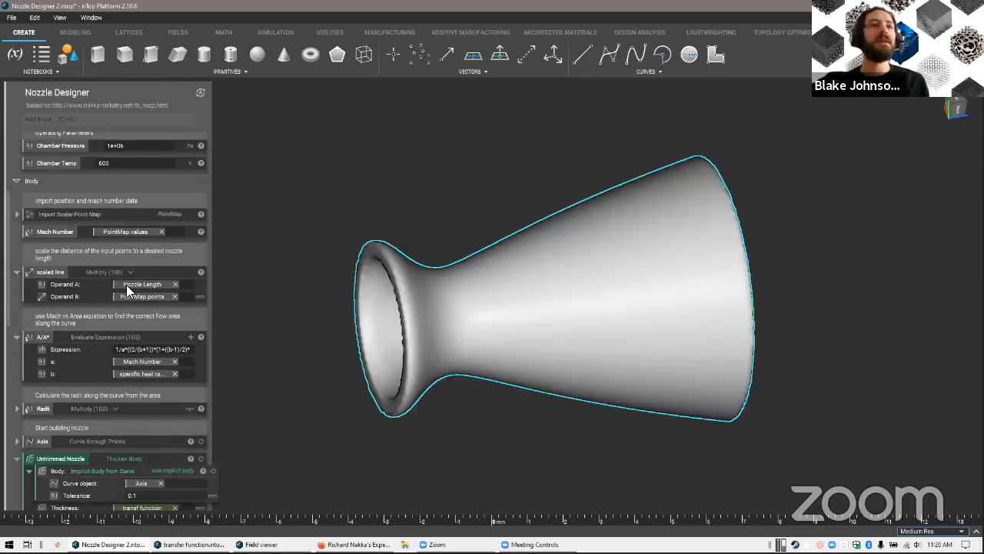
pyautogui.scroll(-3, 607, 427)
pyautogui.moveTo(608, 427); pyautogui.dragTo(492, 429, button='middle')
pyautogui.scroll(-3, 141, 468)
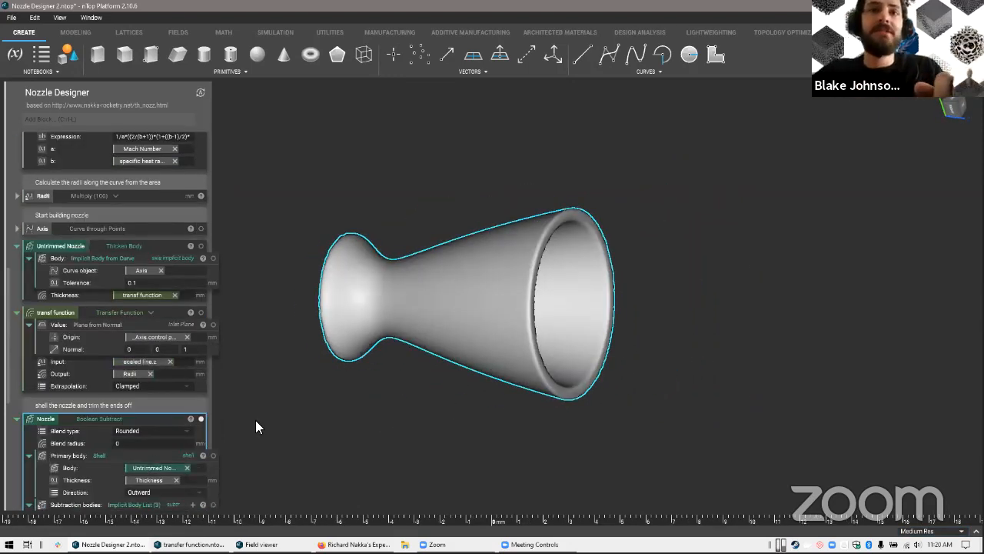
pyautogui.moveTo(433, 371); pyautogui.dragTo(437, 371, button='middle')
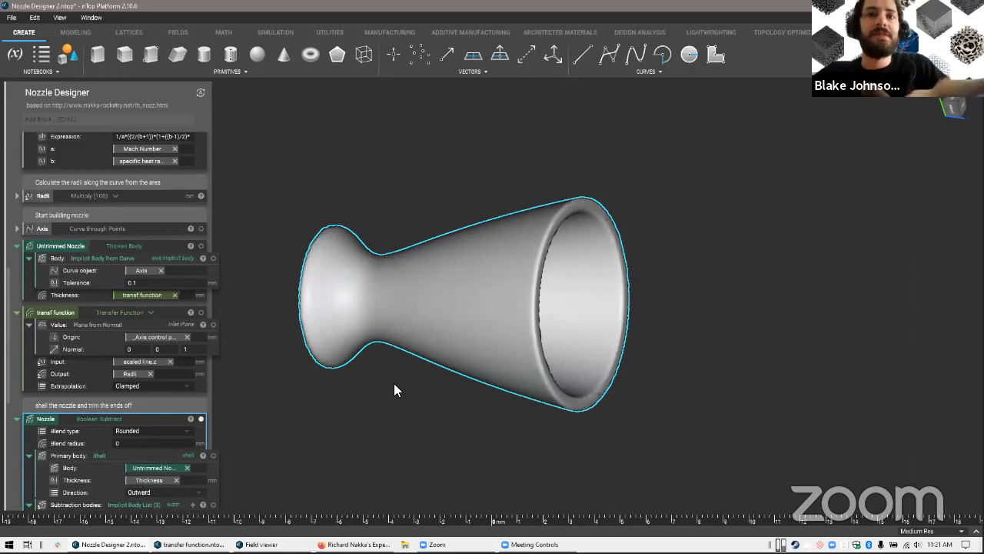
pyautogui.scroll(2, 433, 406)
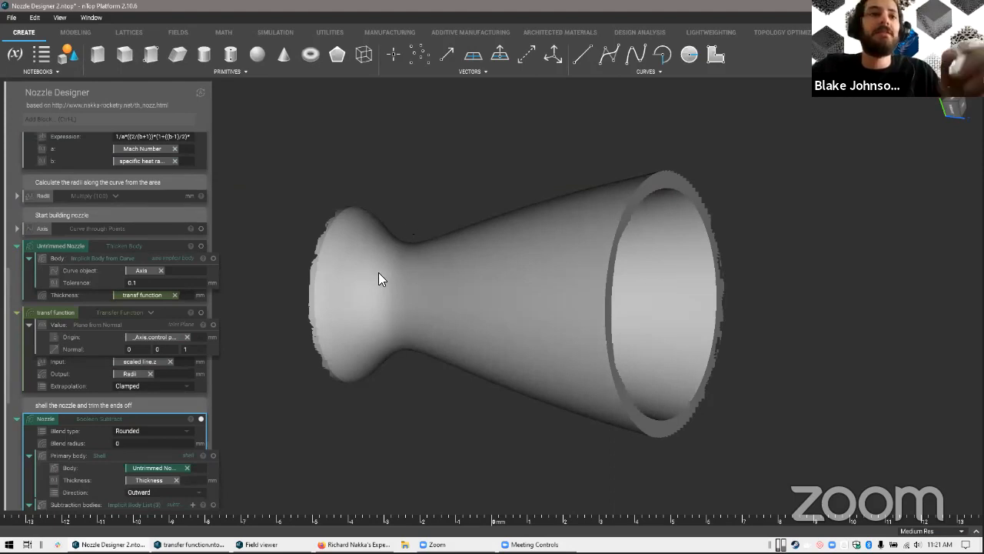
# Switch to Richard Nakka's nozzle theory page in the browser and look through the area ratio, exit velocity and stagnation property equations
pyautogui.scroll(-5, 149, 421)
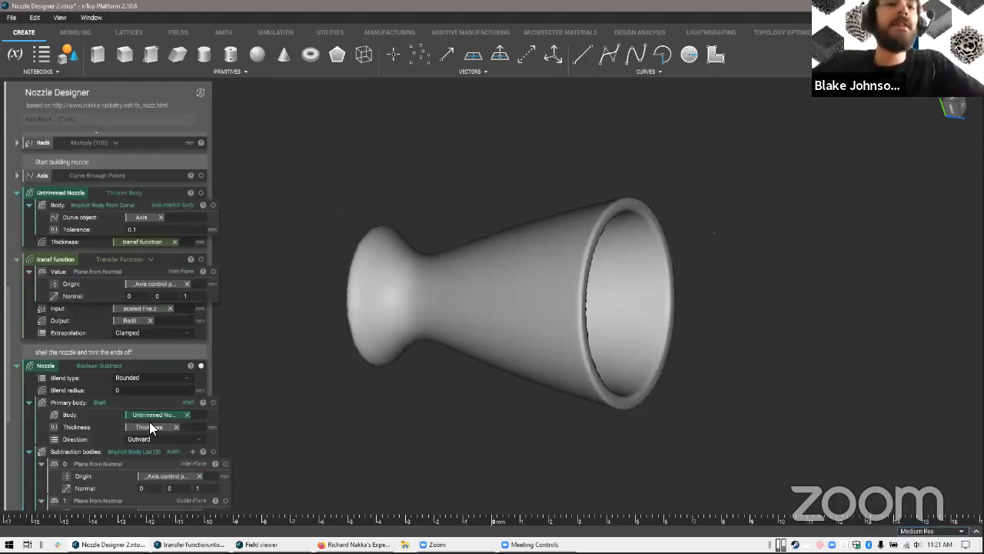
pyautogui.hotkey('alt', 'Tab')
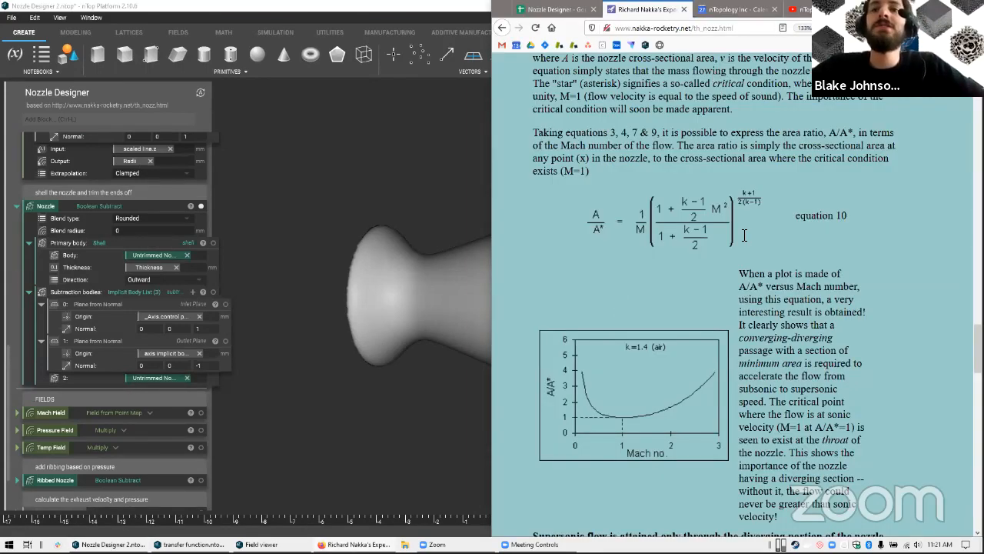
pyautogui.scroll(-2, 744, 236)
pyautogui.scroll(-2, 745, 236)
pyautogui.scroll(-4, 732, 260)
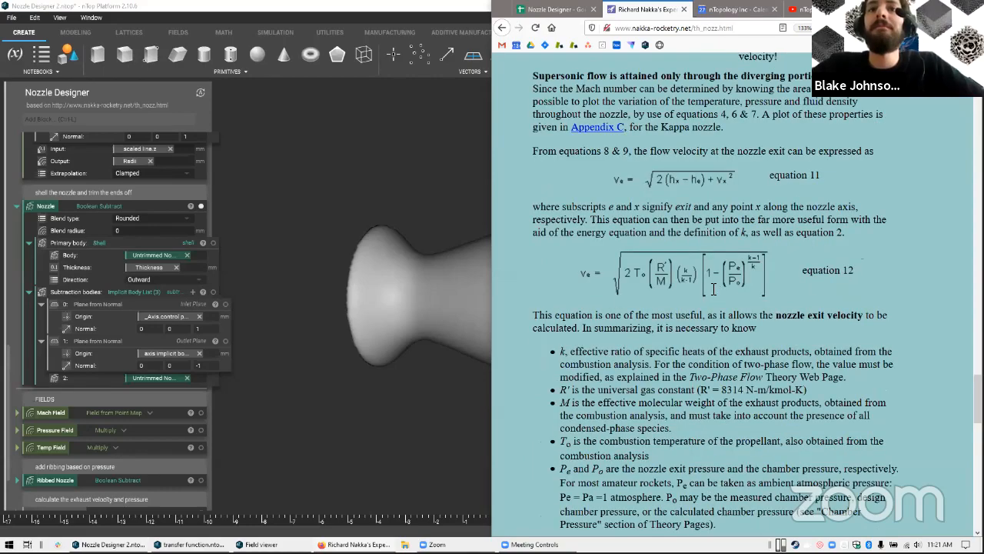
pyautogui.scroll(9, 707, 283)
pyautogui.scroll(2, 670, 268)
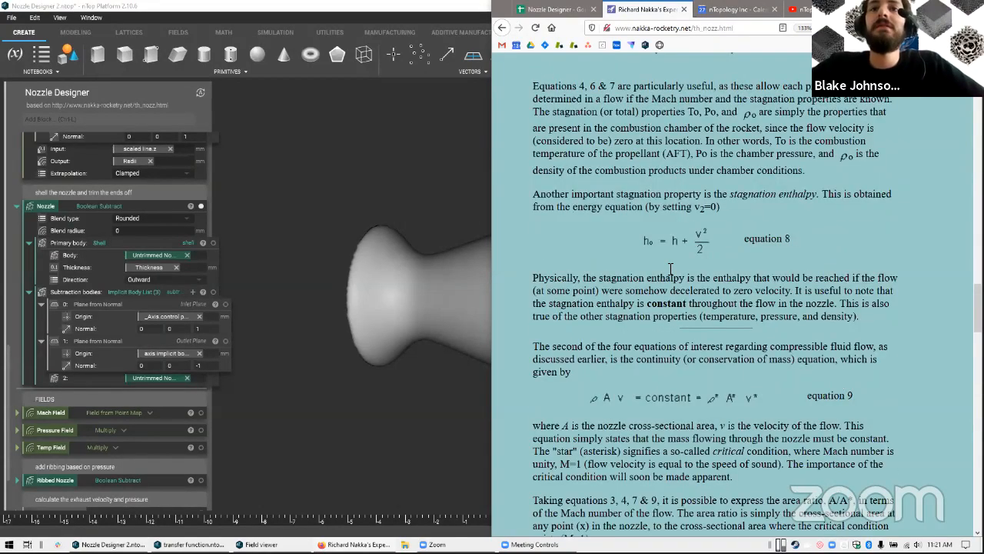
pyautogui.scroll(-1, 671, 267)
pyautogui.scroll(-10, 670, 269)
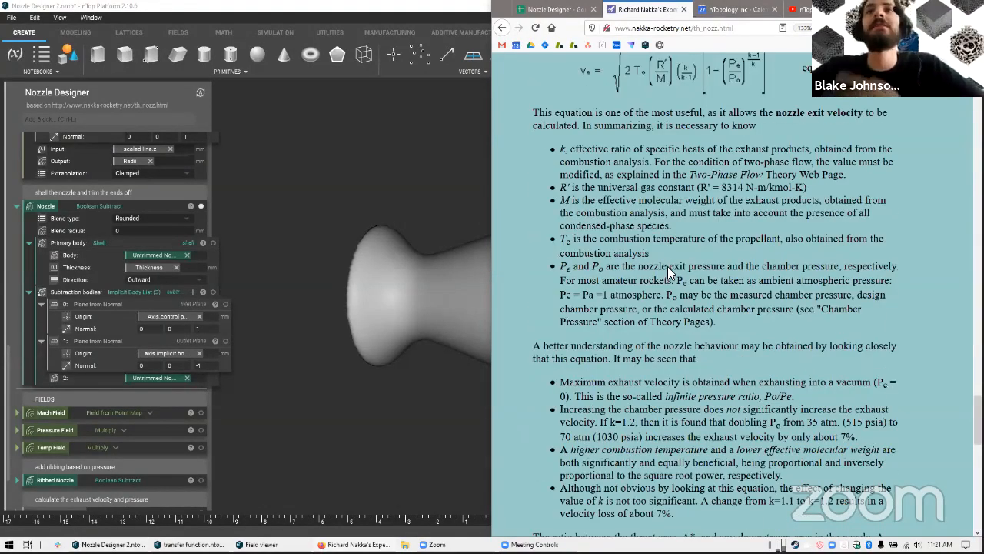
pyautogui.scroll(-7, 667, 266)
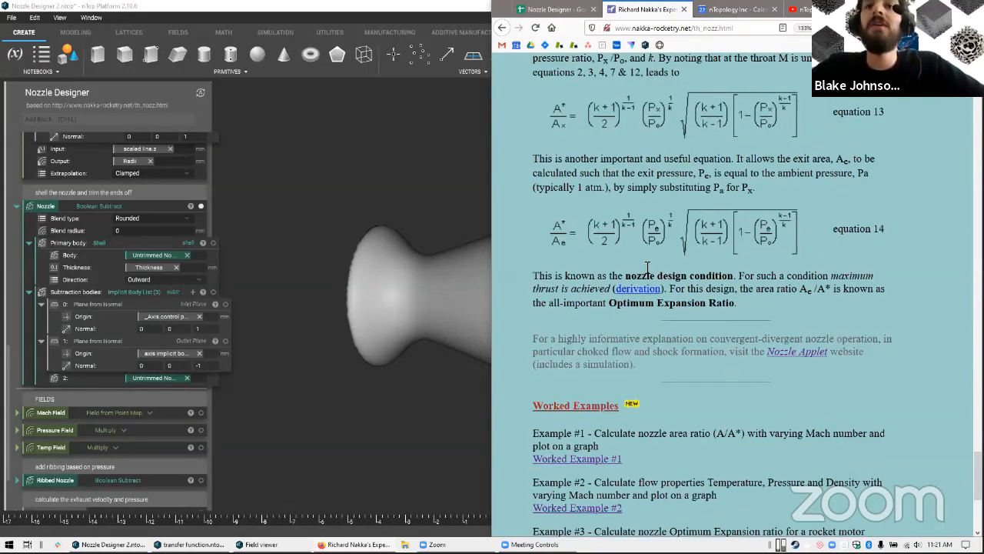
pyautogui.scroll(7, 649, 268)
pyautogui.scroll(10, 610, 265)
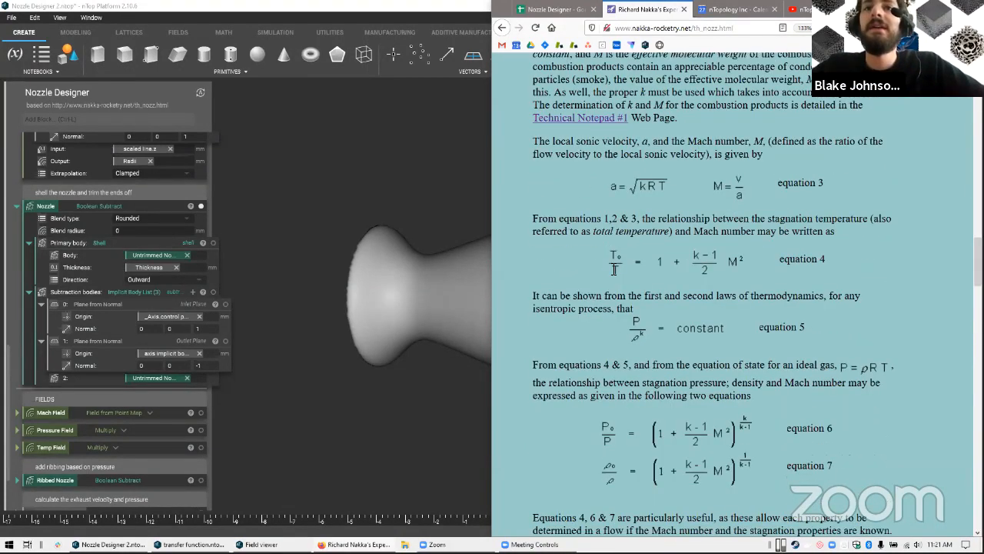
# Examine equations 3 to 7, which relate temperature, pressure and density in the nozzle to the Mach number
pyautogui.scroll(-3, 737, 279)
pyautogui.scroll(2, 696, 268)
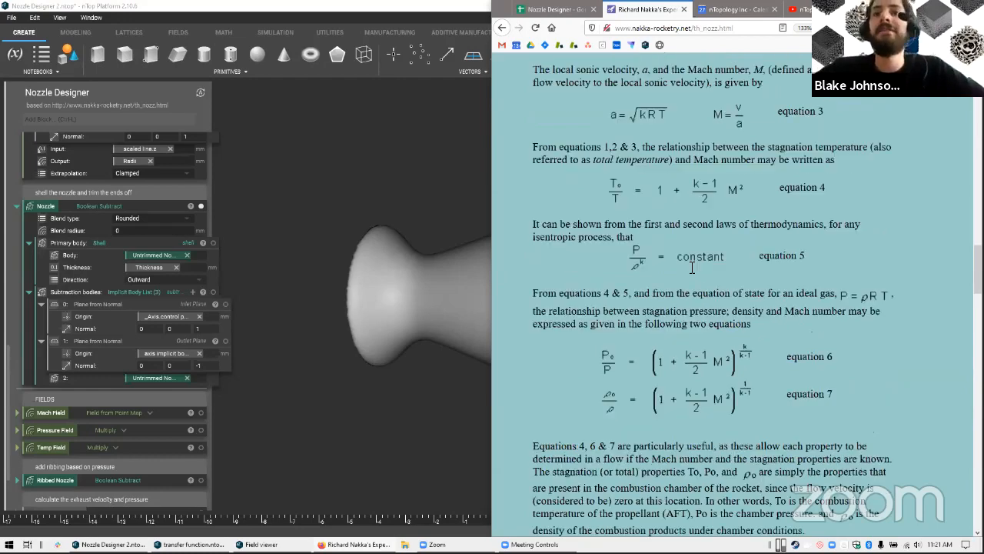
pyautogui.scroll(2, 701, 268)
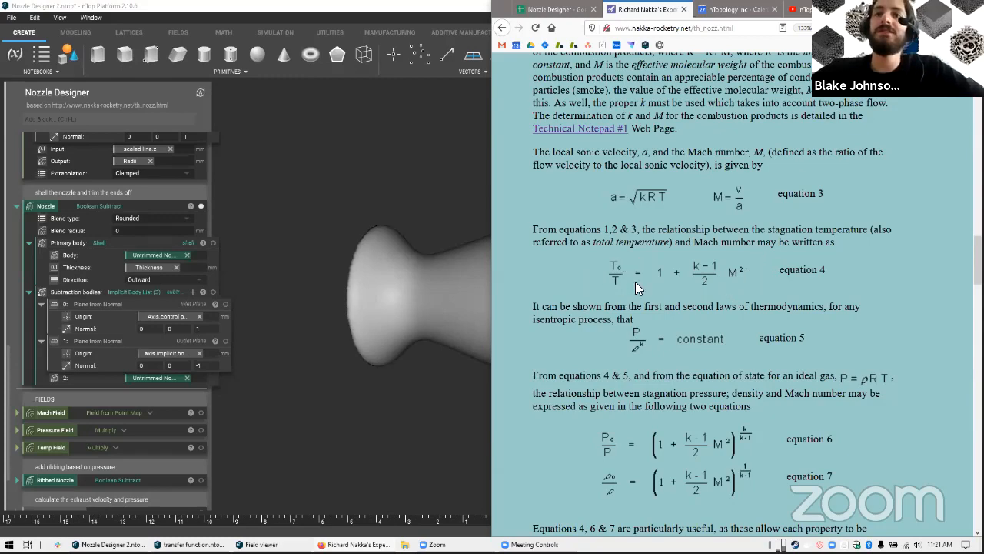
pyautogui.scroll(-2, 748, 141)
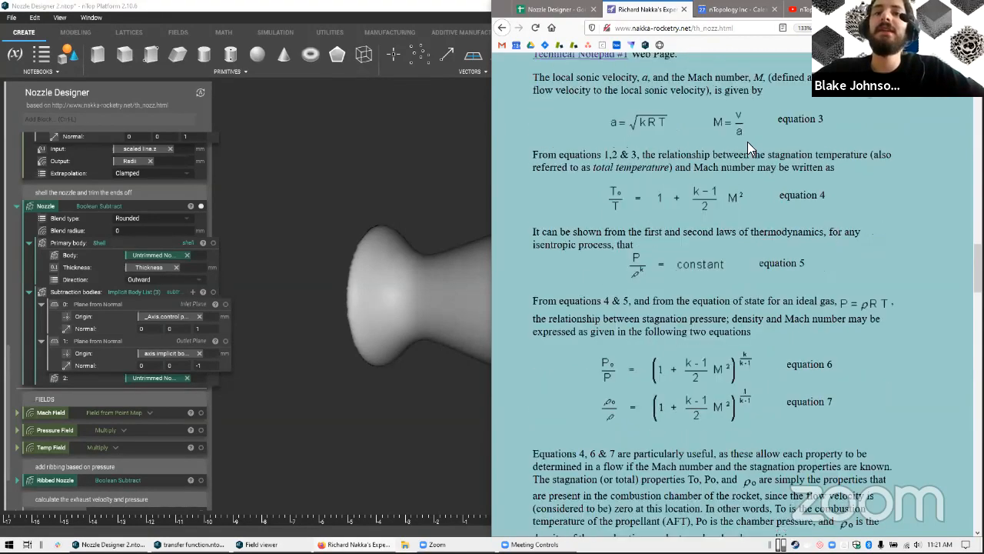
pyautogui.scroll(-6, 586, 154)
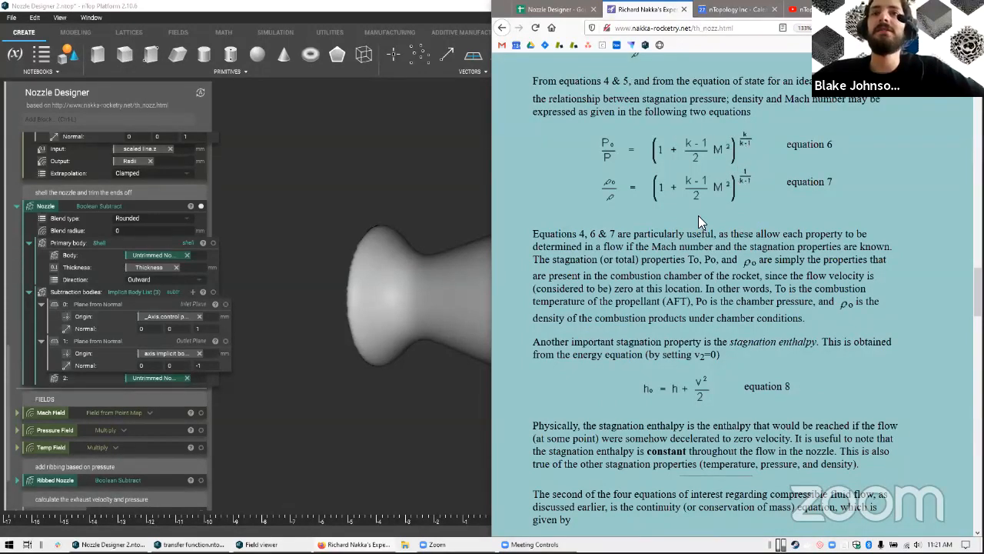
pyautogui.scroll(6, 611, 199)
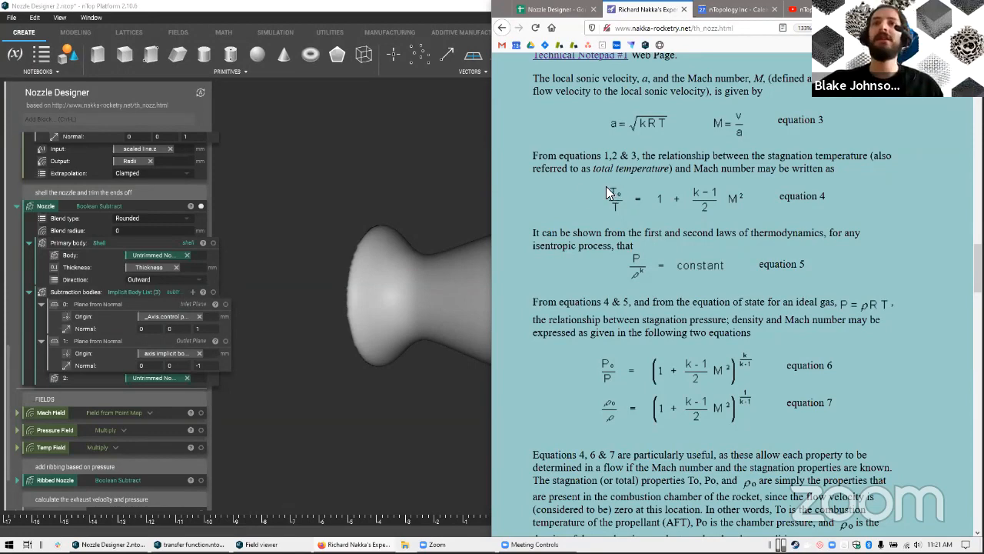
pyautogui.scroll(2, 608, 186)
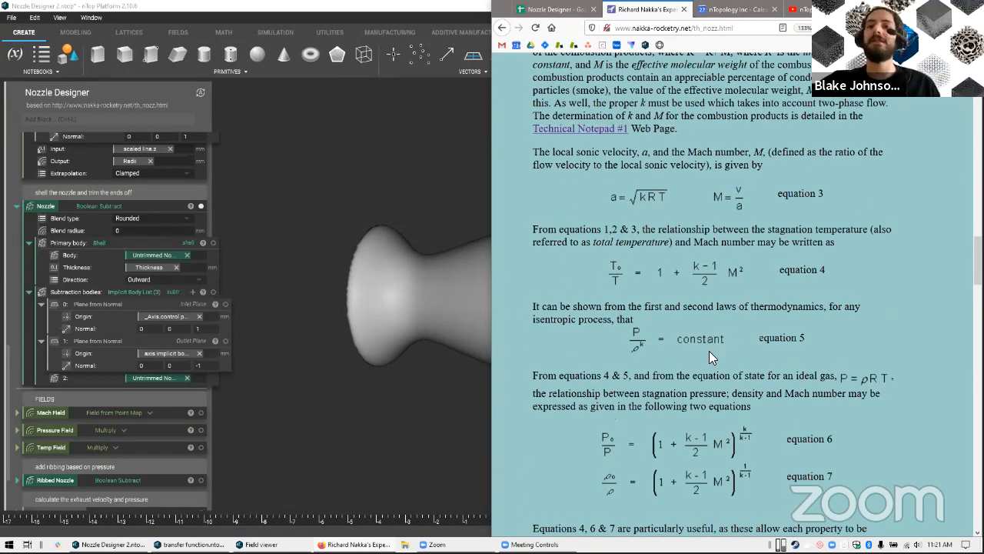
pyautogui.scroll(-2, 711, 353)
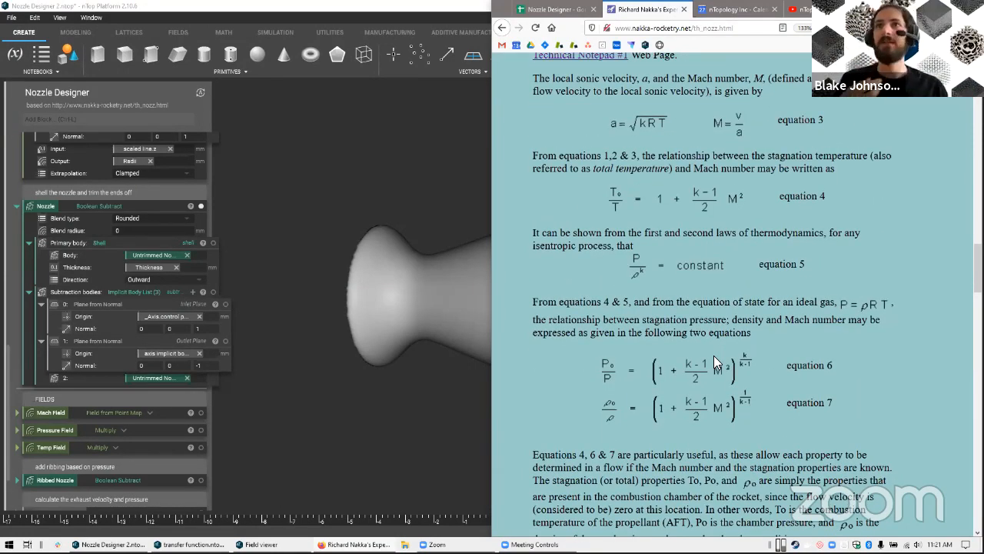
pyautogui.scroll(-2, 714, 357)
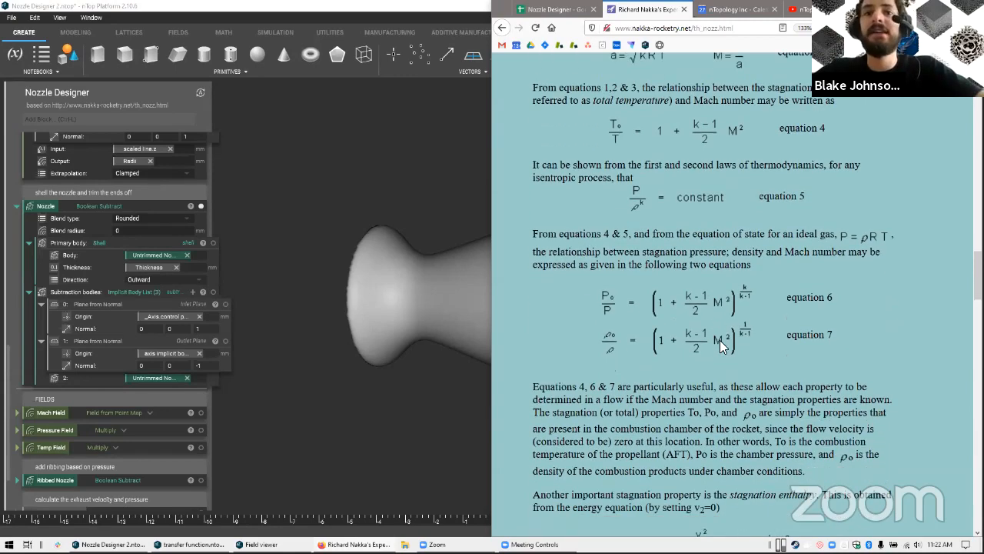
pyautogui.scroll(2, 715, 353)
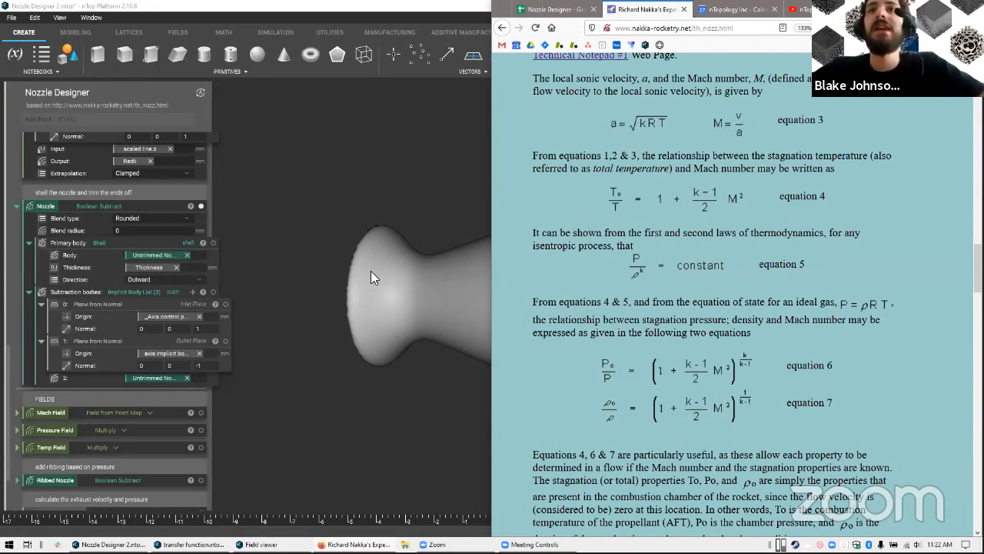
# Return to nTop Platform and show the Mach Field in the field viewer with plane normal 0, 2, 0 and the Jet colormap
pyautogui.scroll(-1, 138, 362)
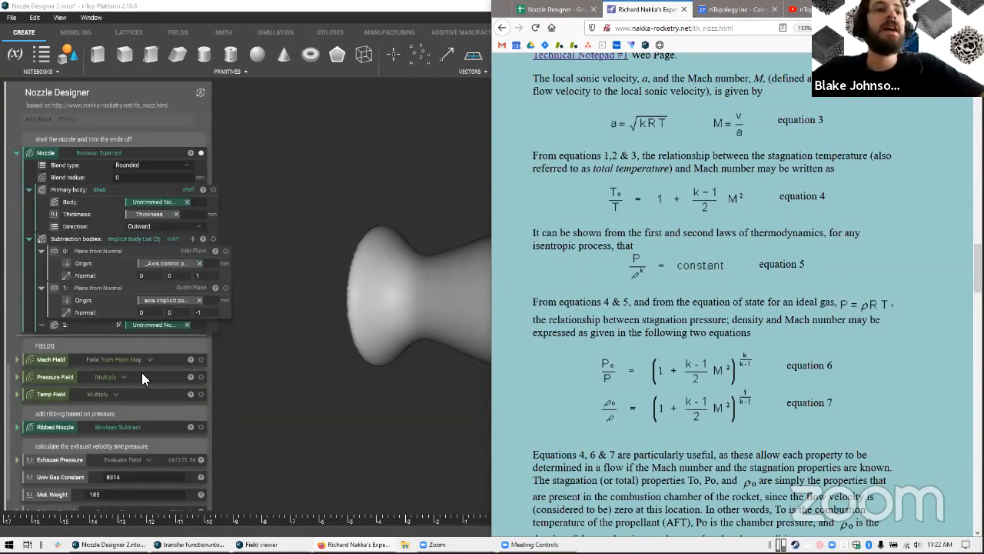
pyautogui.moveTo(509, 348); pyautogui.dragTo(513, 377)
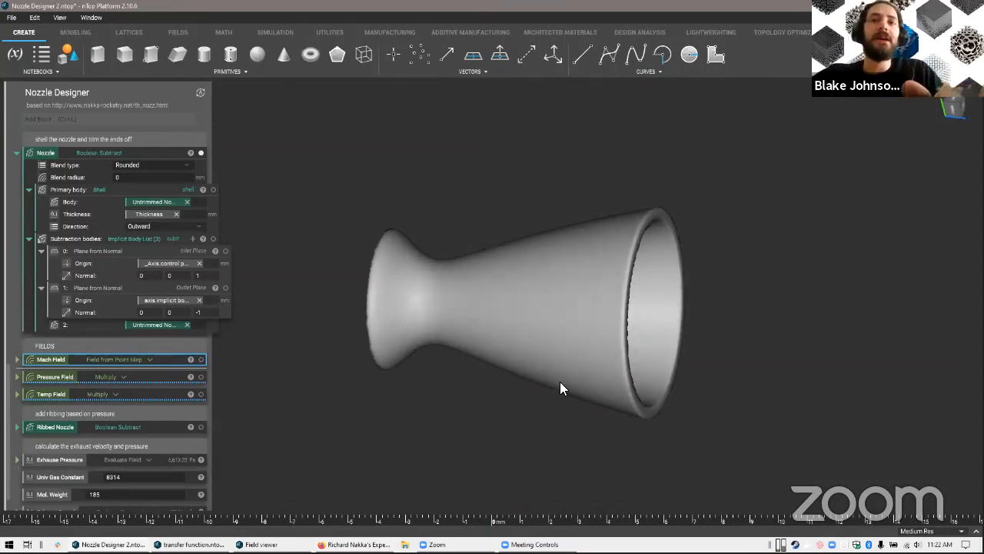
pyautogui.press('f')
pyautogui.doubleClick(862, 289)
pyautogui.press('Tab')
pyautogui.press('BackSpace')
pyautogui.write('2')
pyautogui.press('Tab')
pyautogui.write('0')
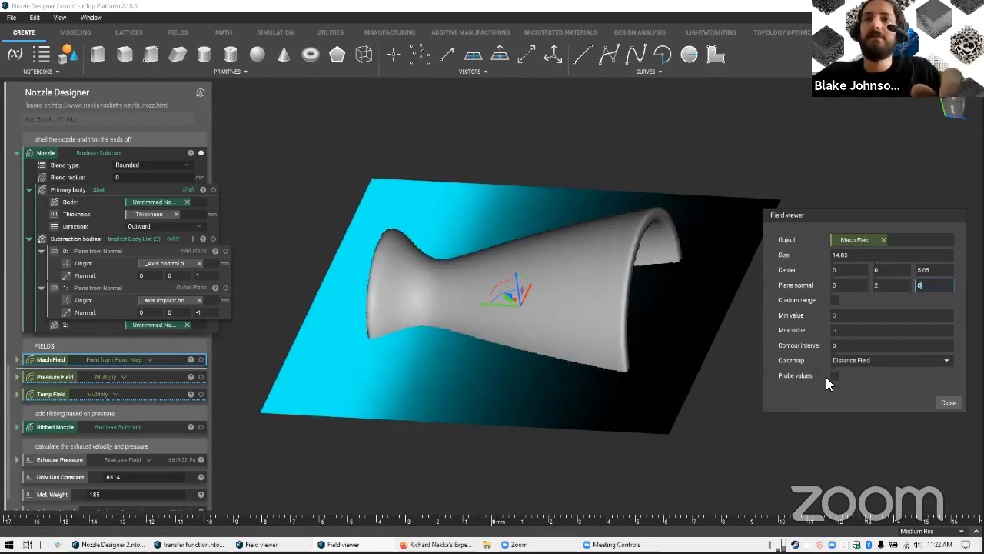
pyautogui.click(895, 361)
pyautogui.click(851, 386)
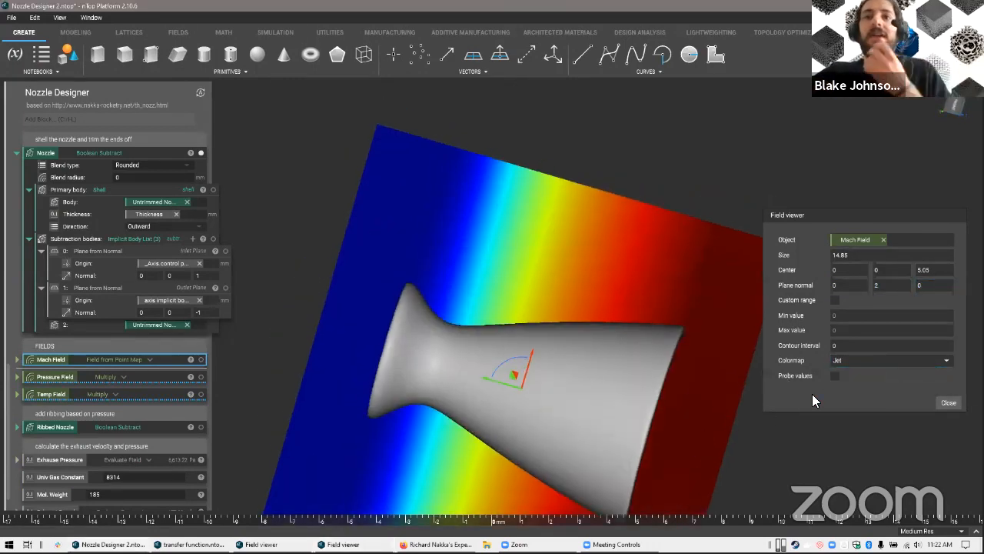
# Enable probe values in the field viewer and probe the Mach Field along the nozzle from throat to outlet
pyautogui.click(835, 376)
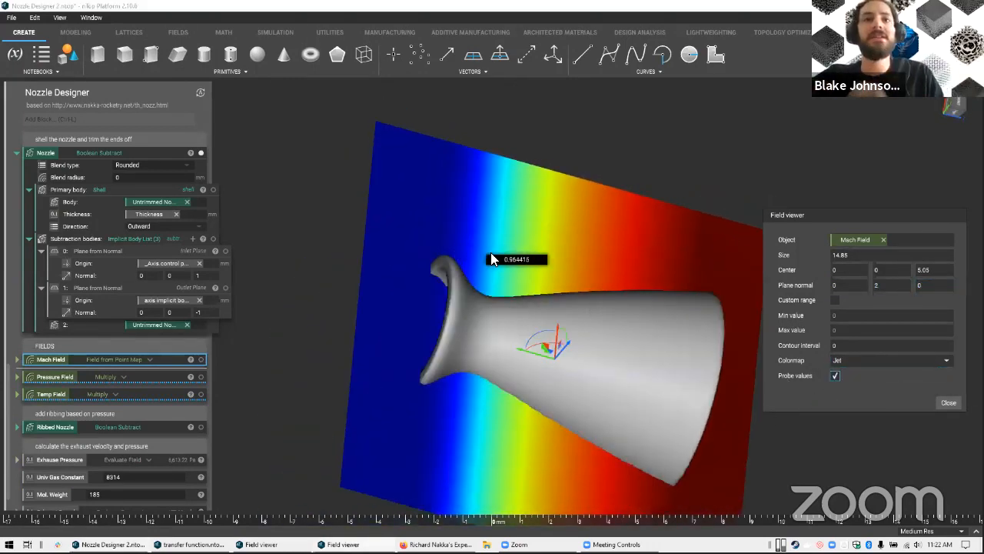
pyautogui.moveTo(639, 253); pyautogui.dragTo(589, 191, button='right')
pyautogui.moveTo(611, 225); pyautogui.dragTo(598, 224, button='right')
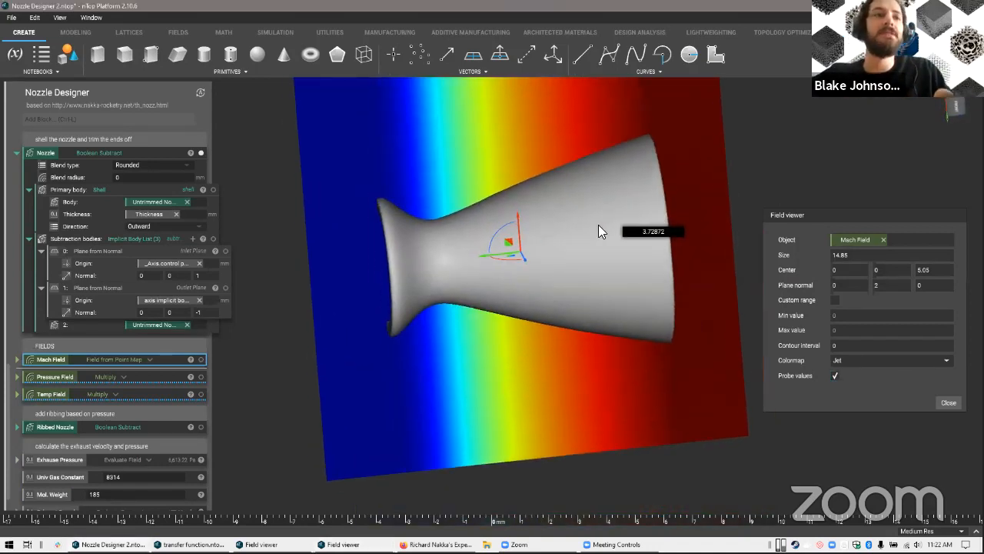
pyautogui.moveTo(598, 224); pyautogui.dragTo(557, 247, button='middle')
# Inspect the Pressure Field across the nozzle and switch the field viewer to the Temp Field
pyautogui.click(56, 375)
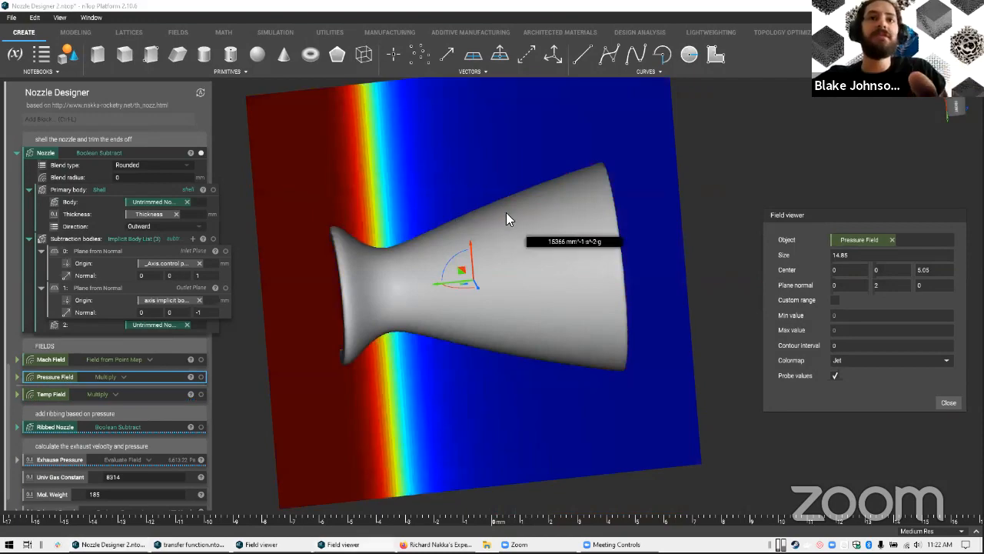
pyautogui.moveTo(479, 218); pyautogui.dragTo(510, 223, button='right')
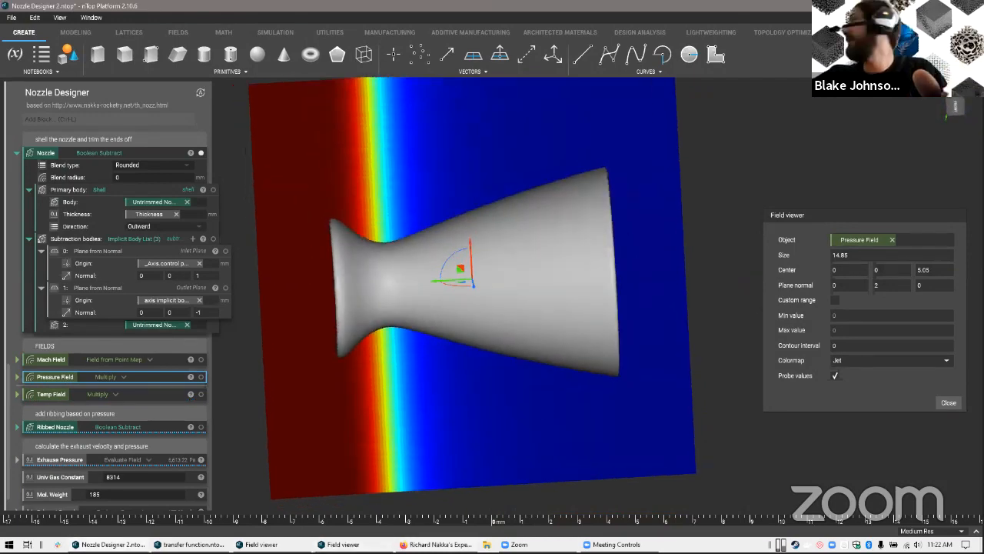
pyautogui.click(439, 545)
pyautogui.click(181, 472)
pyautogui.click(57, 393)
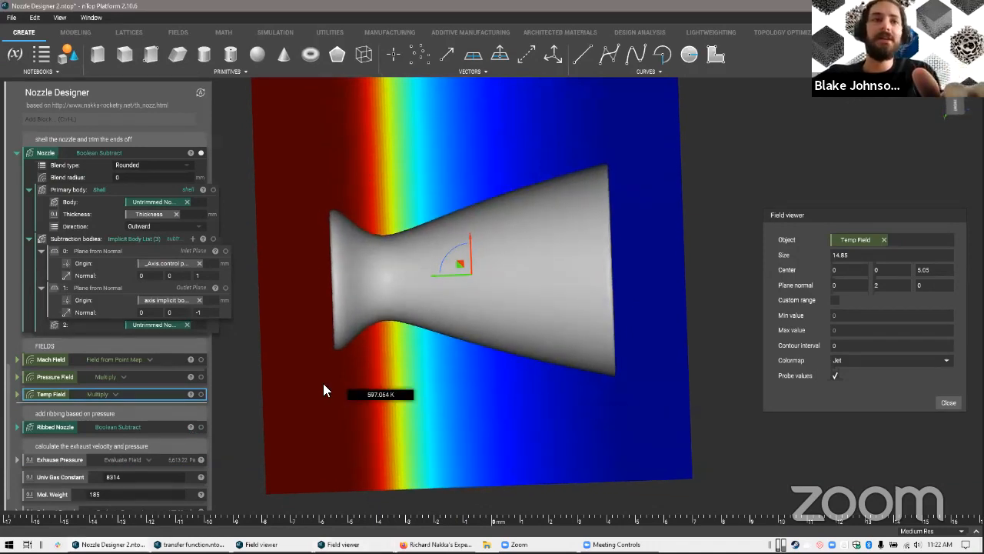
# Expand the Temp Field and Pressure Field blocks to review their operands built on the Mach Field, and collapse them again
pyautogui.doubleClick(140, 393)
pyautogui.doubleClick(144, 378)
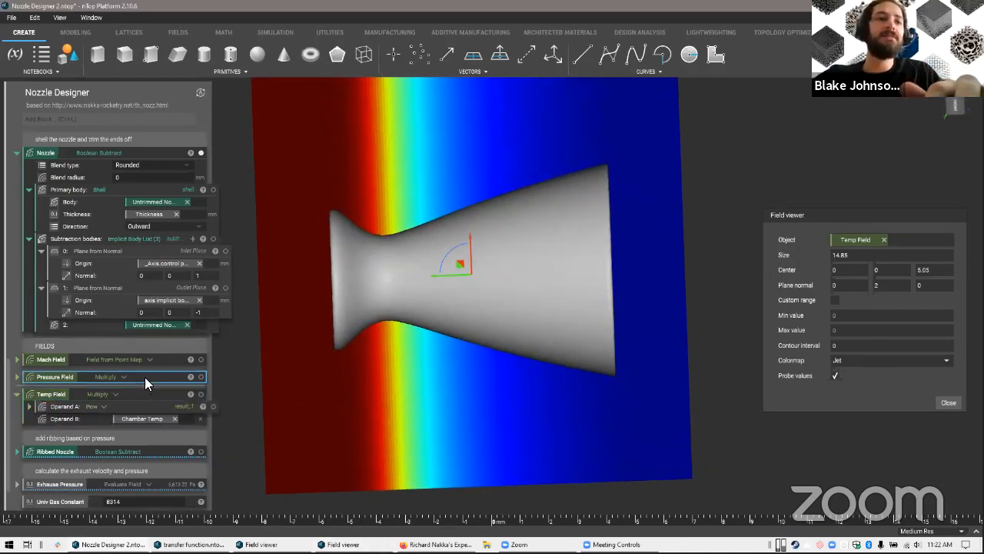
pyautogui.doubleClick(164, 361)
pyautogui.doubleClick(164, 361)
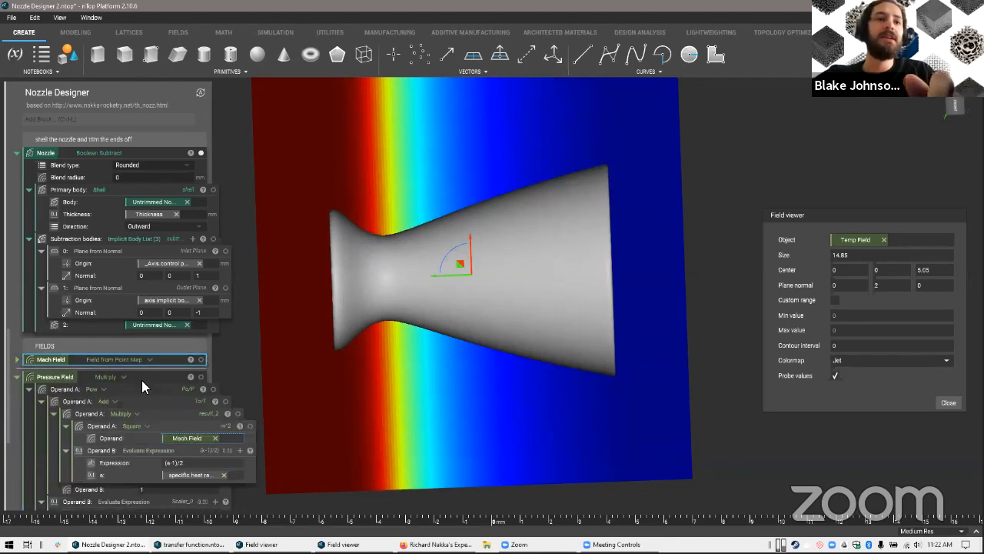
pyautogui.doubleClick(142, 380)
pyautogui.doubleClick(139, 396)
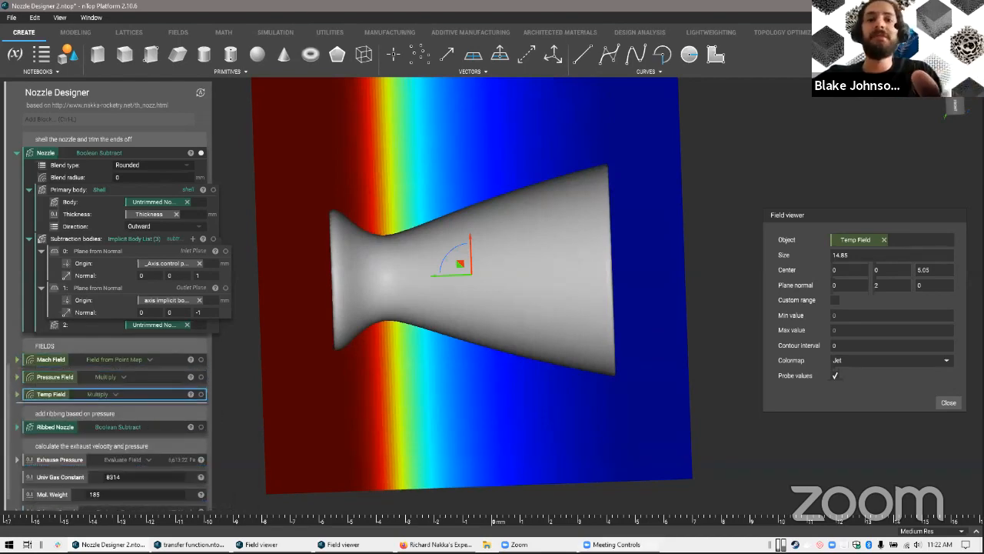
# Check the theory page again and examine the Temp Field around the sectioned nozzle from several angles
pyautogui.click(438, 544)
pyautogui.click(396, 419)
pyautogui.moveTo(565, 365); pyautogui.dragTo(642, 426, button='right')
pyautogui.moveTo(566, 390); pyautogui.dragTo(389, 355, button='right')
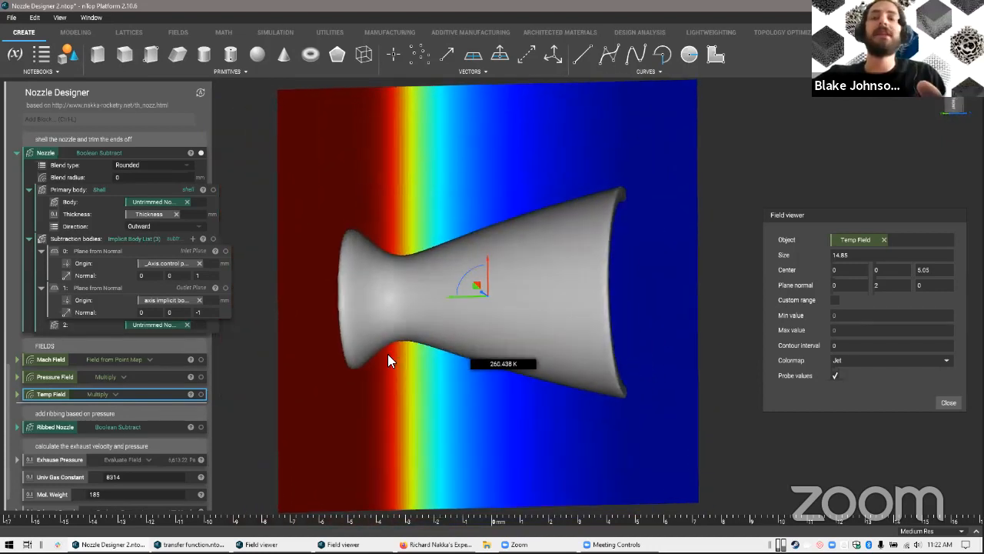
# Set the display resolution to High Res and turn on the display of the Ribbed Nozzle body
pyautogui.click(56, 429)
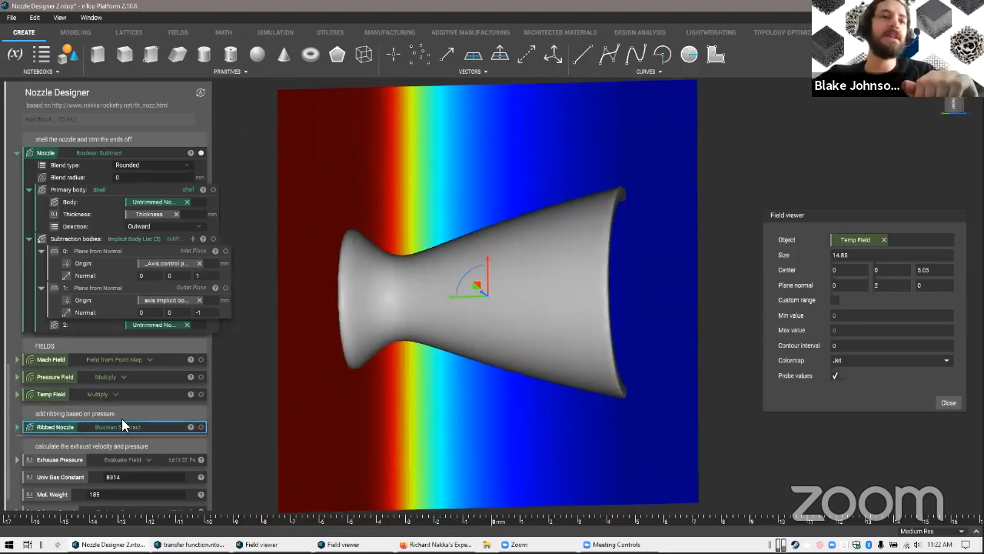
pyautogui.click(917, 531)
pyautogui.click(919, 513)
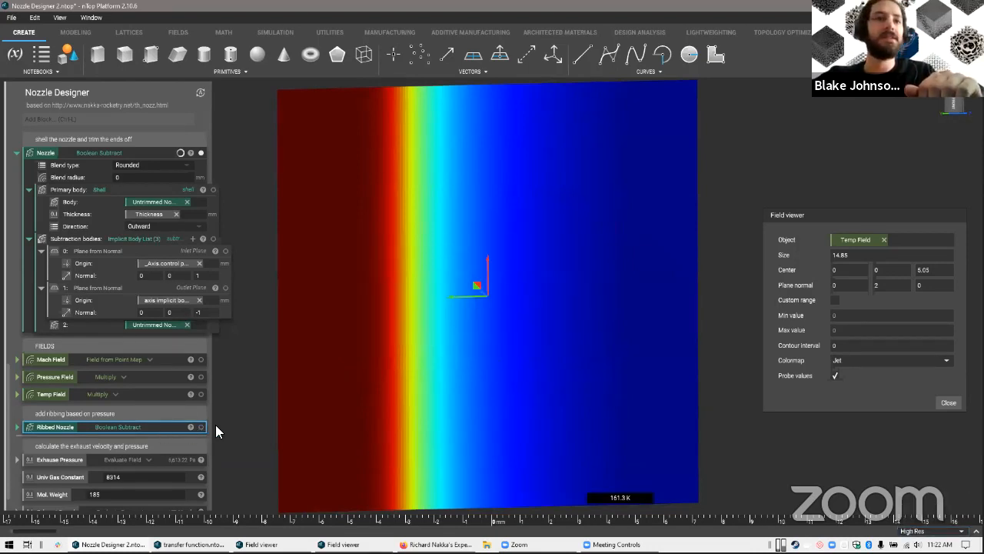
pyautogui.click(201, 427)
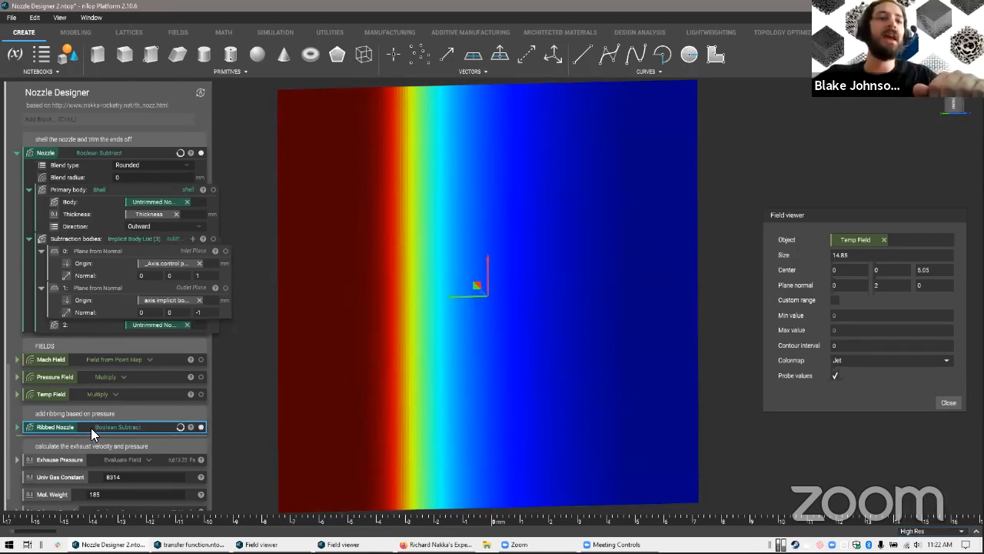
# Expand the Ribbed Nozzle block and review its Voronoi Emboss settings and the Ramp that drives rib thickness from the Pressure Field
pyautogui.doubleClick(86, 428)
pyautogui.scroll(-1, 88, 427)
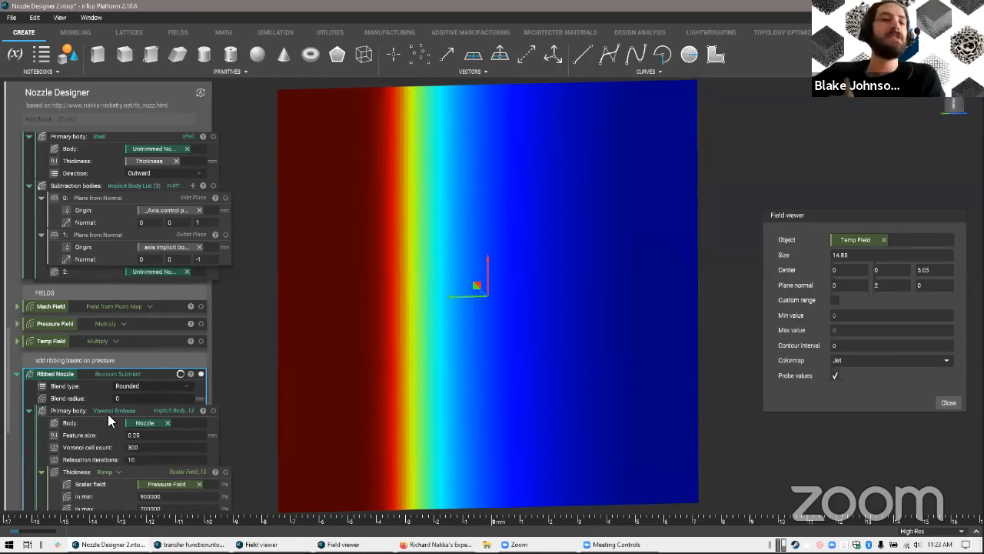
pyautogui.scroll(-3, 114, 411)
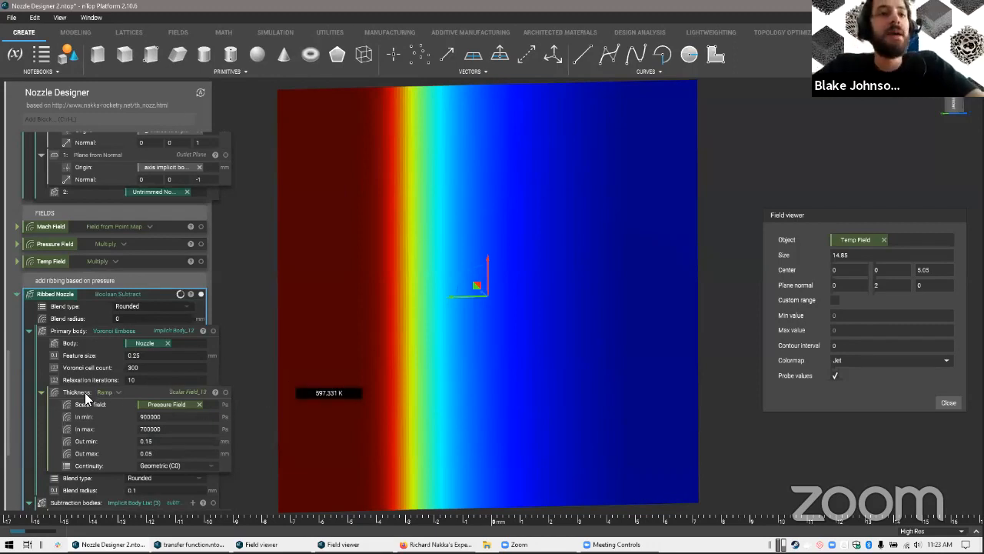
pyautogui.scroll(-3, 178, 443)
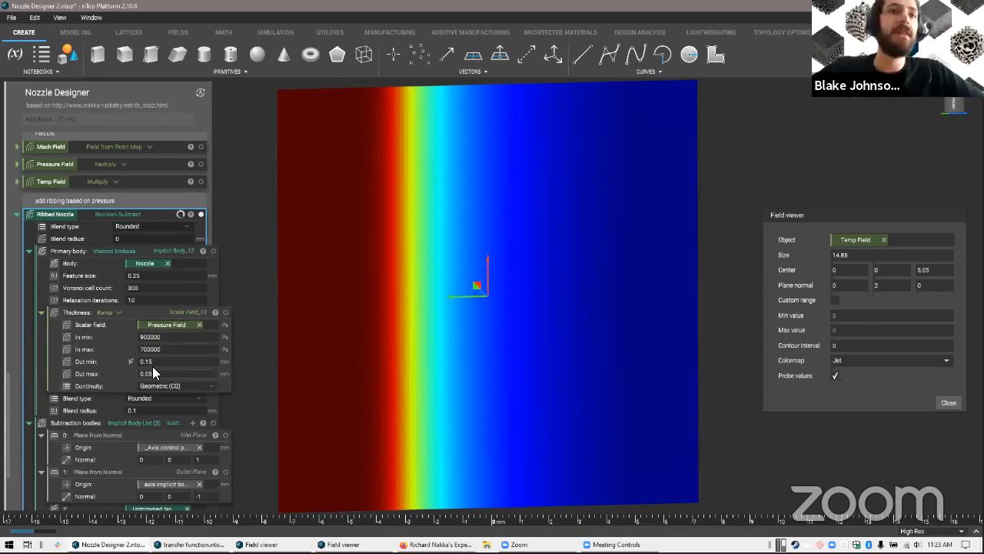
# Show the Pressure Field in the field viewer and compare it with the rib thickness on the Ribbed Nozzle from several angles
pyautogui.click(160, 318)
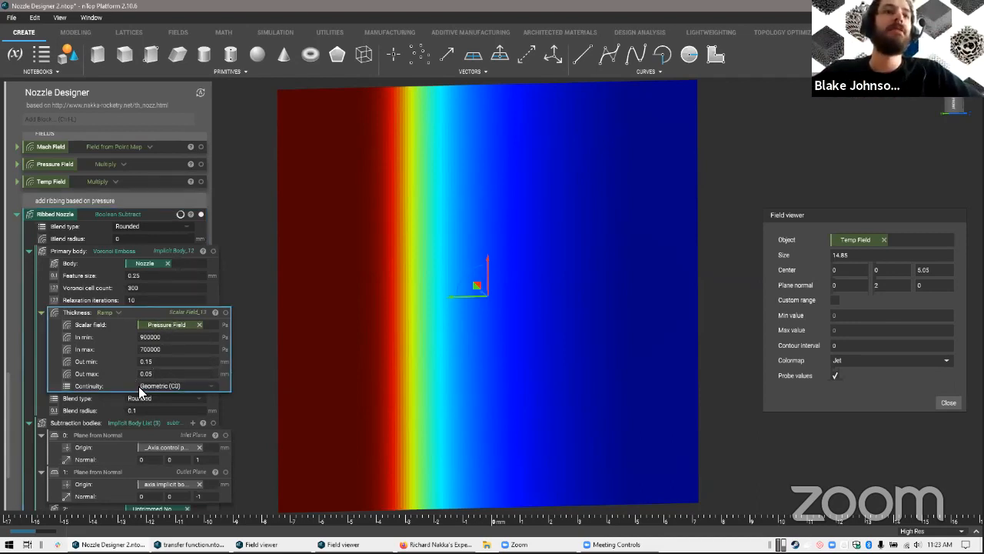
pyautogui.click(176, 165)
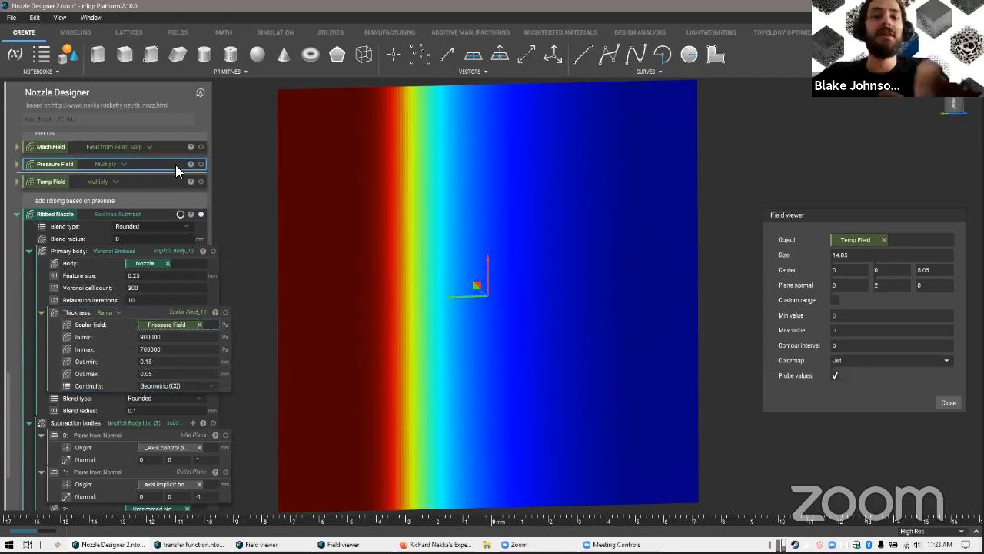
pyautogui.moveTo(469, 308)
pyautogui.mouseDown(button='right')
pyautogui.moveTo(436, 280)
pyautogui.moveTo(467, 297)
pyautogui.mouseUp(button='right')
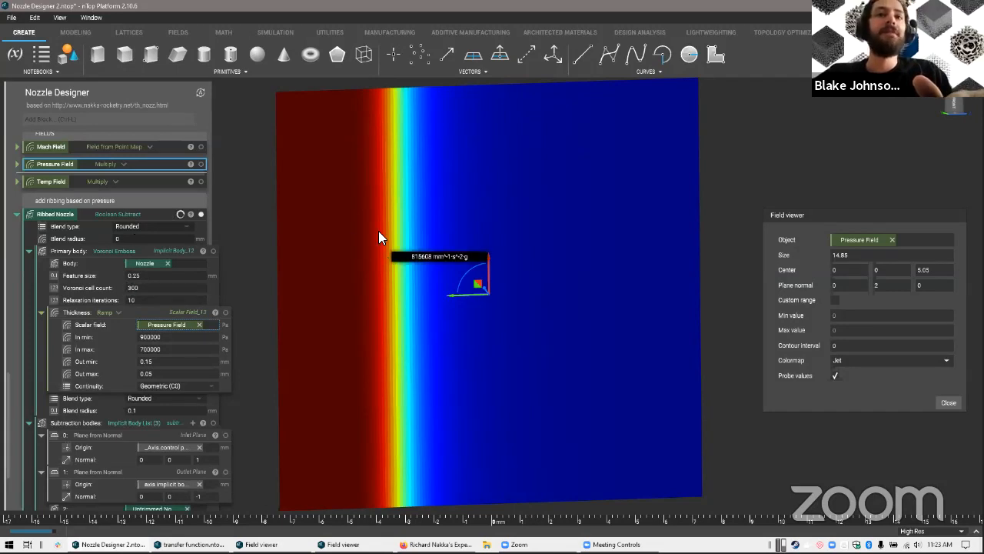
pyautogui.moveTo(380, 237); pyautogui.dragTo(369, 222, button='right')
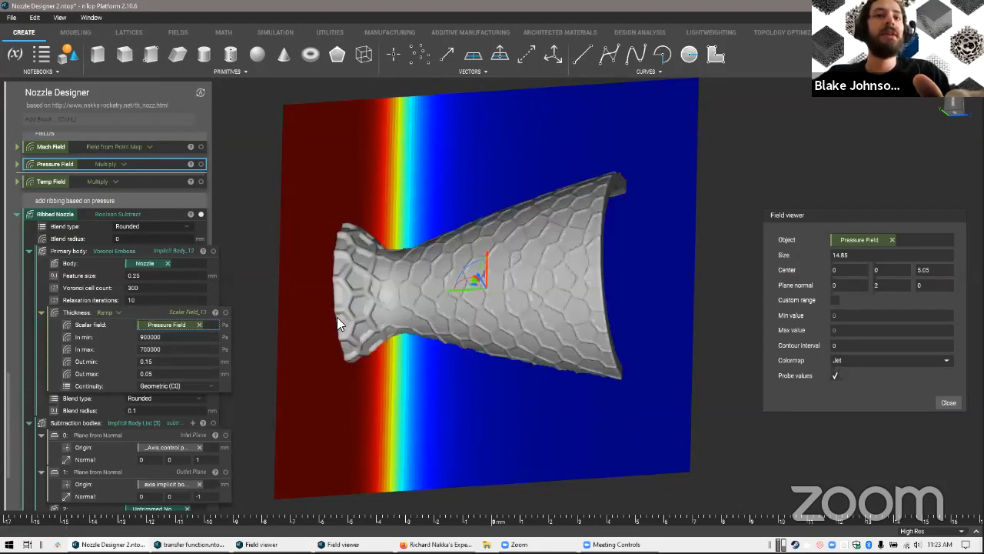
pyautogui.moveTo(413, 280); pyautogui.dragTo(412, 302, button='right')
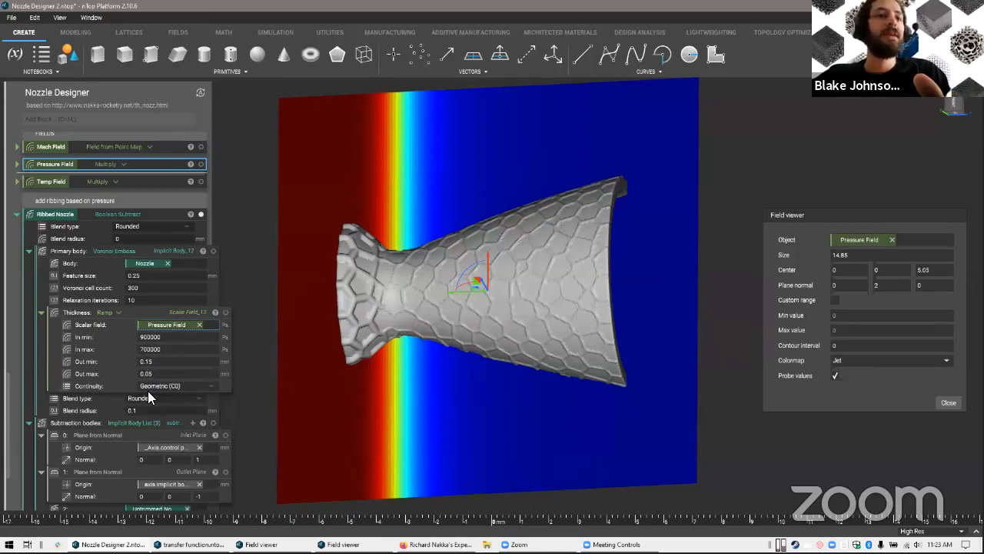
pyautogui.click(117, 254)
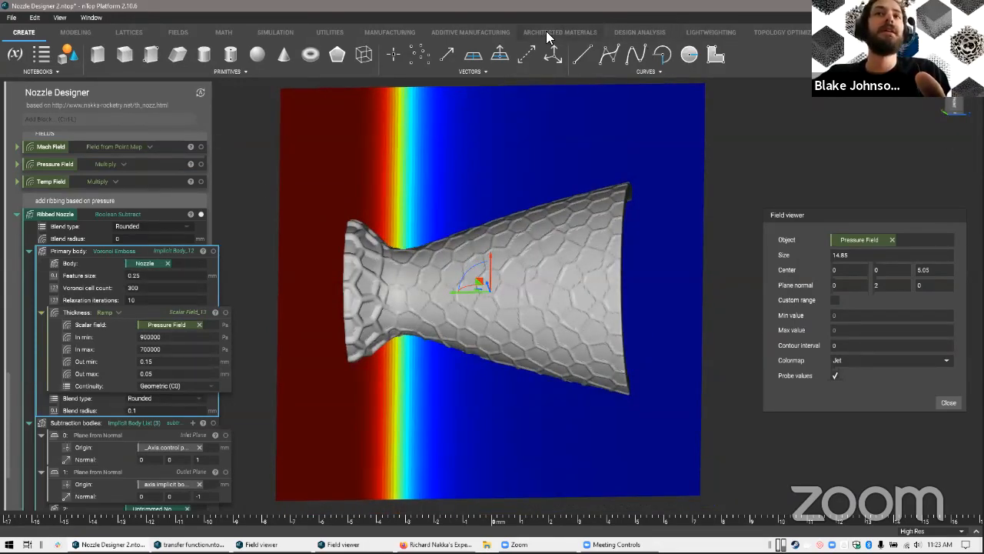
pyautogui.moveTo(456, 442); pyautogui.dragTo(340, 400, button='right')
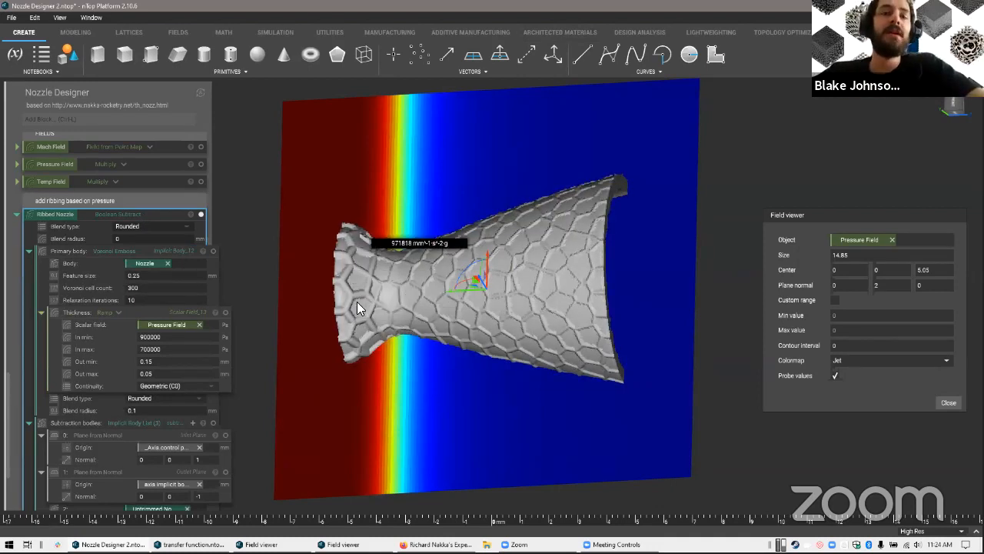
pyautogui.click(260, 393)
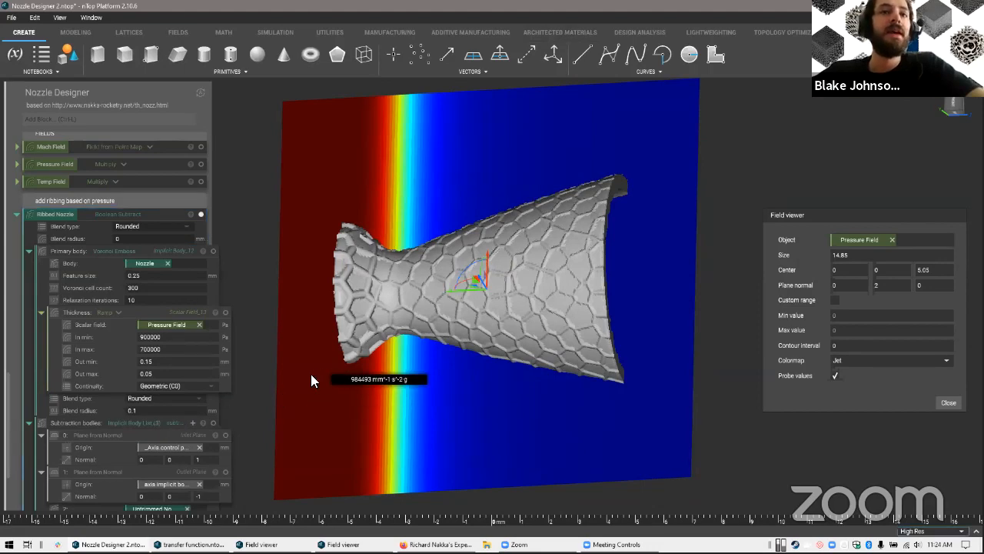
# Review the Ribbed Nozzle's subtraction bodies by temporarily displaying the Inlet Plane and Outlet Plane around the nozzle
pyautogui.scroll(-1, 323, 406)
pyautogui.moveTo(323, 407); pyautogui.dragTo(114, 443, button='right')
pyautogui.scroll(-3, 112, 423)
pyautogui.click(162, 318)
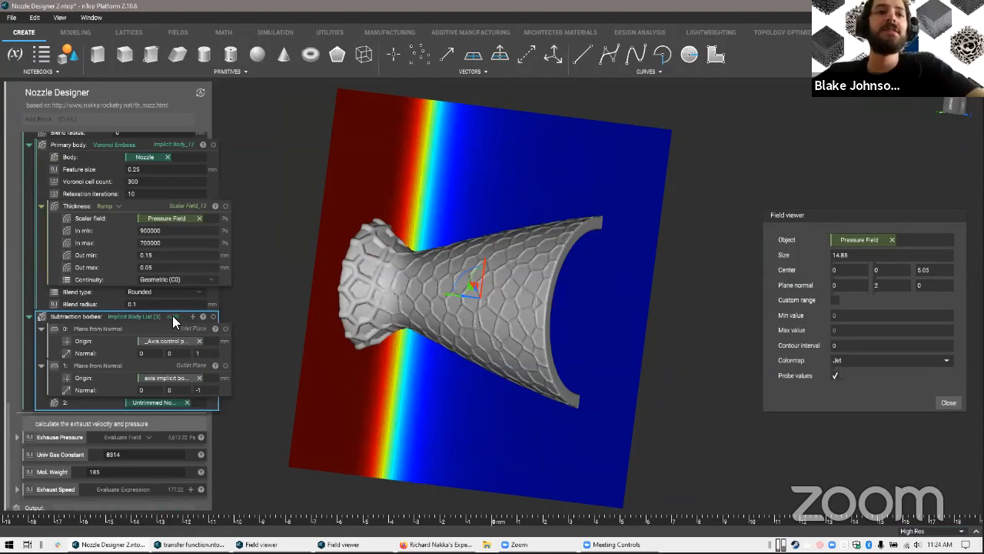
pyautogui.rightClick(172, 315)
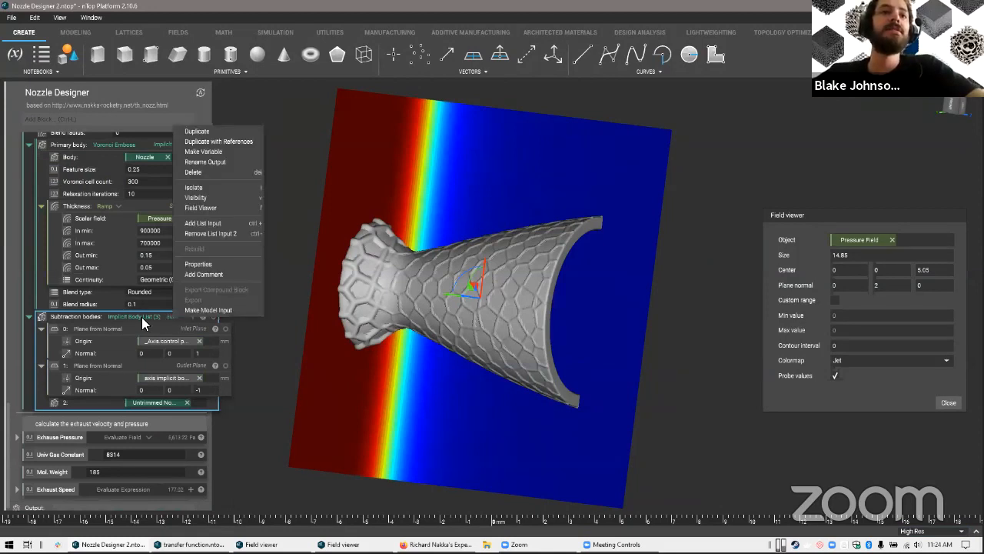
pyautogui.click(142, 317)
pyautogui.click(226, 328)
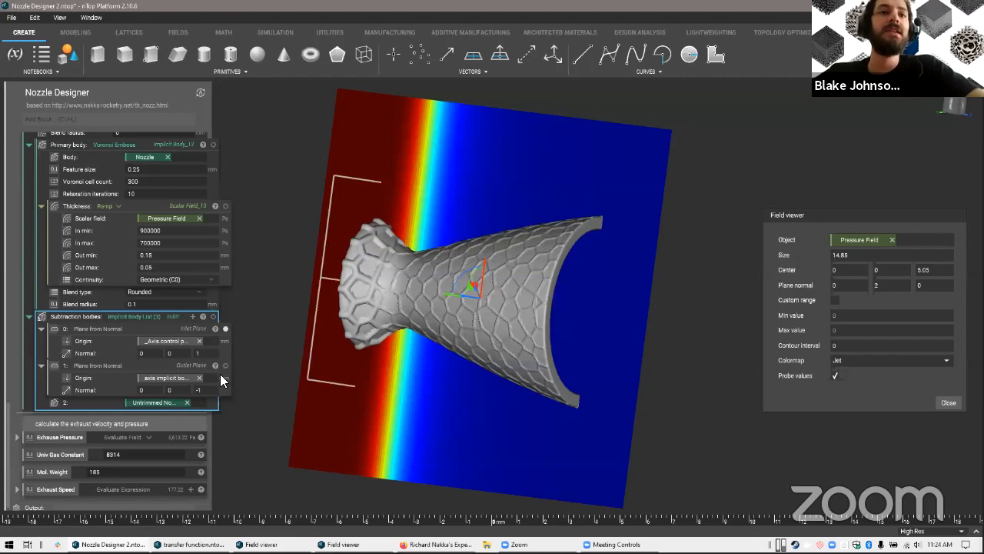
pyautogui.click(225, 364)
pyautogui.moveTo(438, 389); pyautogui.dragTo(417, 192, button='middle')
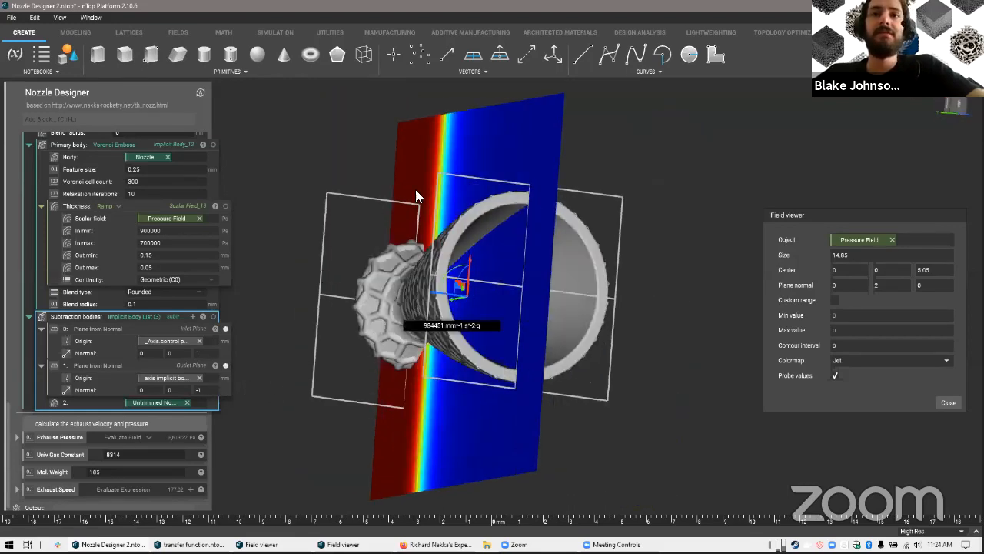
pyautogui.click(225, 329)
pyautogui.click(225, 364)
pyautogui.moveTo(596, 404); pyautogui.dragTo(540, 265, button='middle')
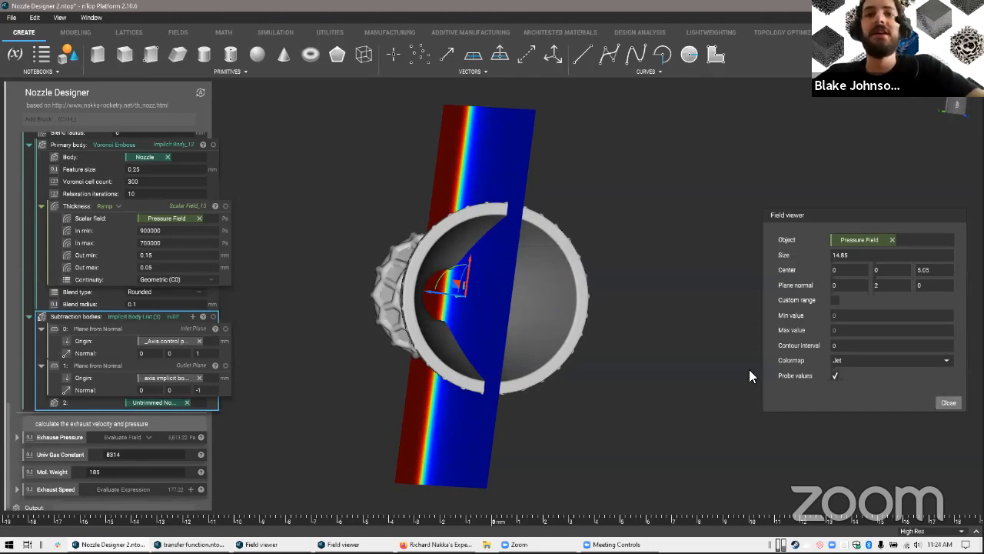
# Close the field viewer and view the full Ribbed Nozzle without the pressure plane
pyautogui.click(947, 402)
pyautogui.moveTo(598, 281); pyautogui.dragTo(427, 307, button='middle')
pyautogui.scroll(1, 88, 191)
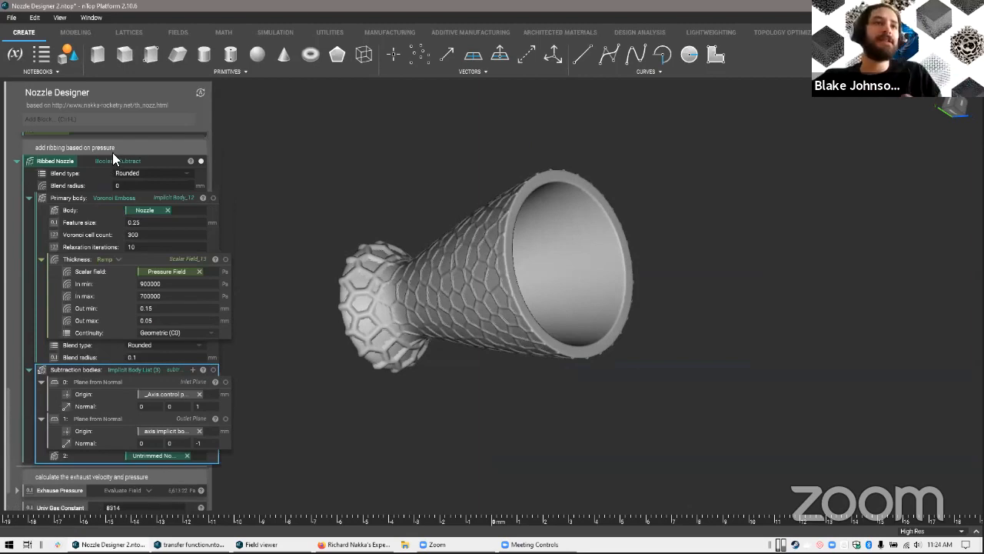
# Collapse the Ribbed Nozzle block and set the display resolution to Highest Res
pyautogui.click(16, 161)
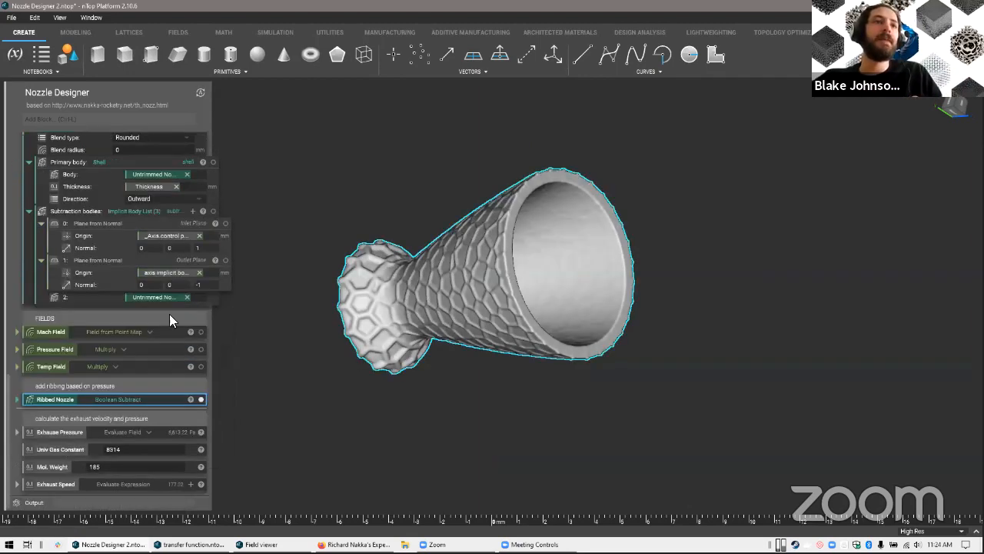
pyautogui.click(938, 532)
pyautogui.click(927, 500)
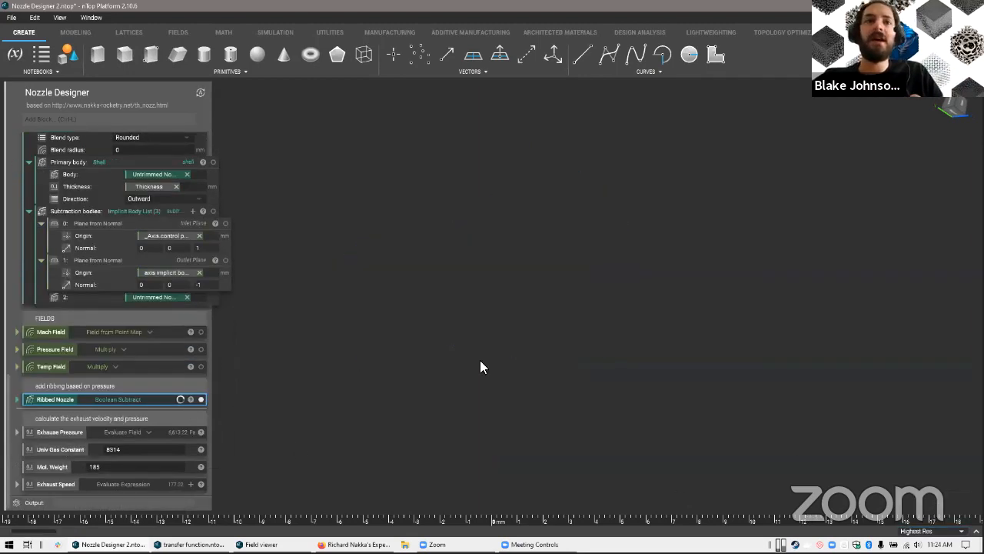
# Select the Exhause Pressure block, switch to the browser's nozzle theory page, and read equation 12 for exit velocity and its variable definitions
pyautogui.click(201, 435)
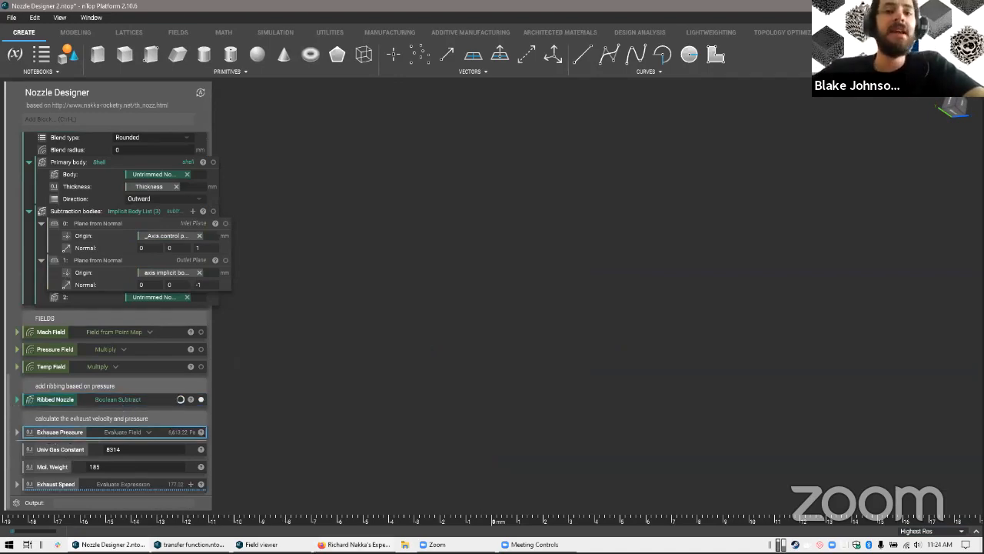
pyautogui.hotkey('alt', 'Tab')
pyautogui.scroll(-5, 614, 407)
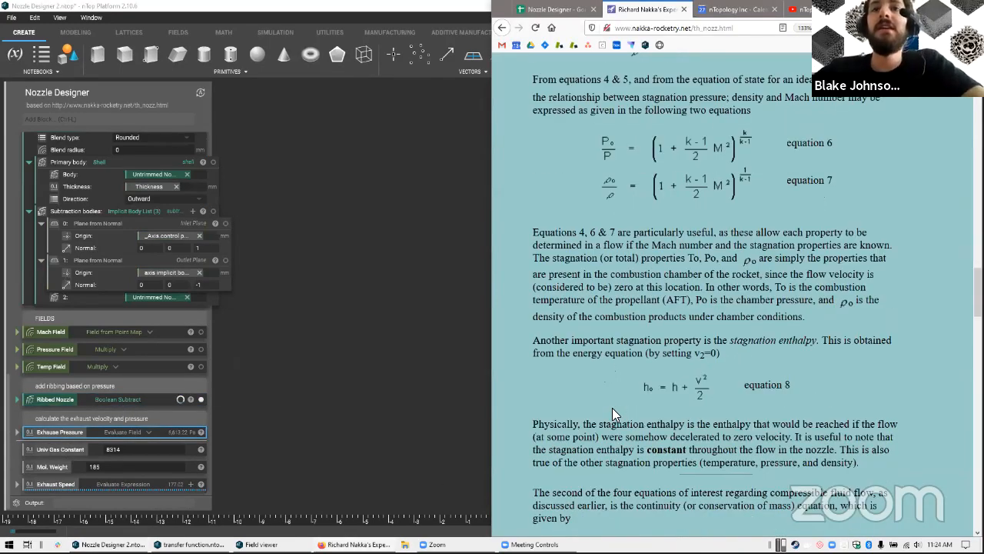
pyautogui.scroll(-5, 613, 408)
pyautogui.scroll(-15, 615, 409)
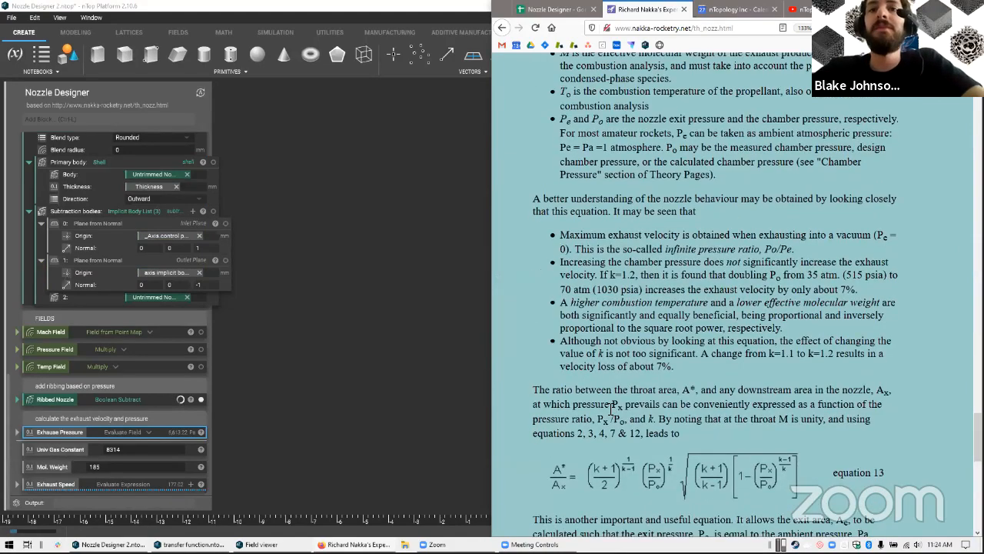
pyautogui.scroll(-5, 609, 409)
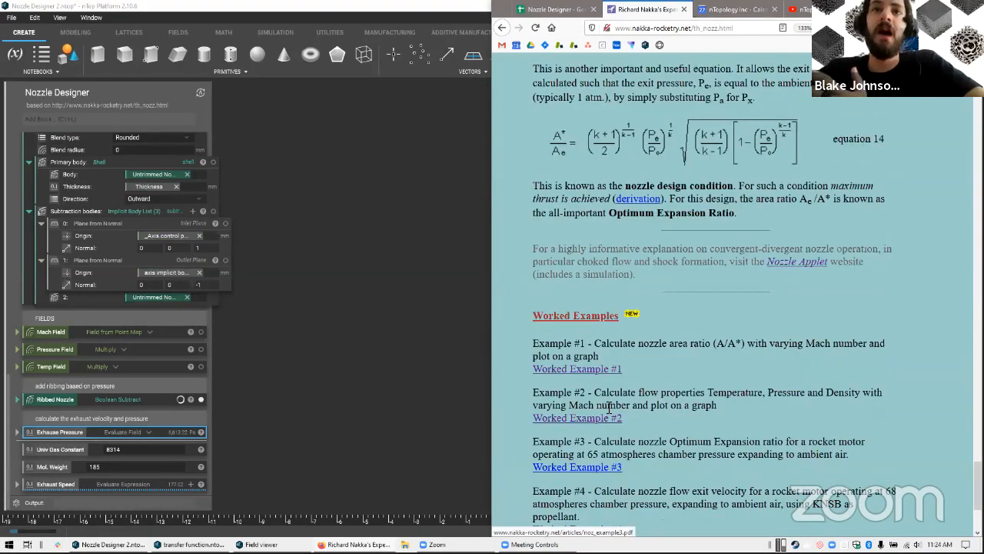
pyautogui.scroll(10, 610, 407)
pyautogui.scroll(2, 608, 408)
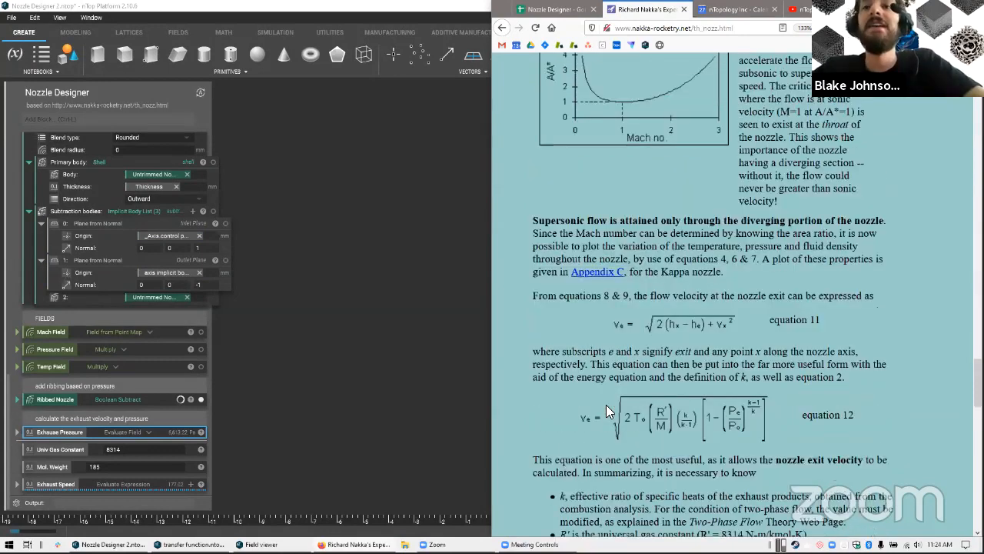
pyautogui.scroll(-2, 606, 409)
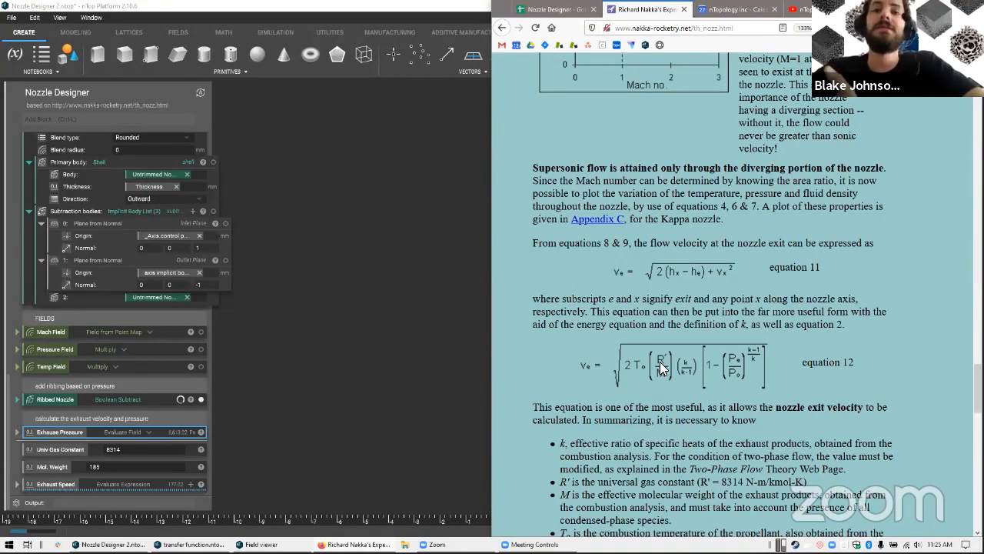
pyautogui.scroll(-5, 650, 406)
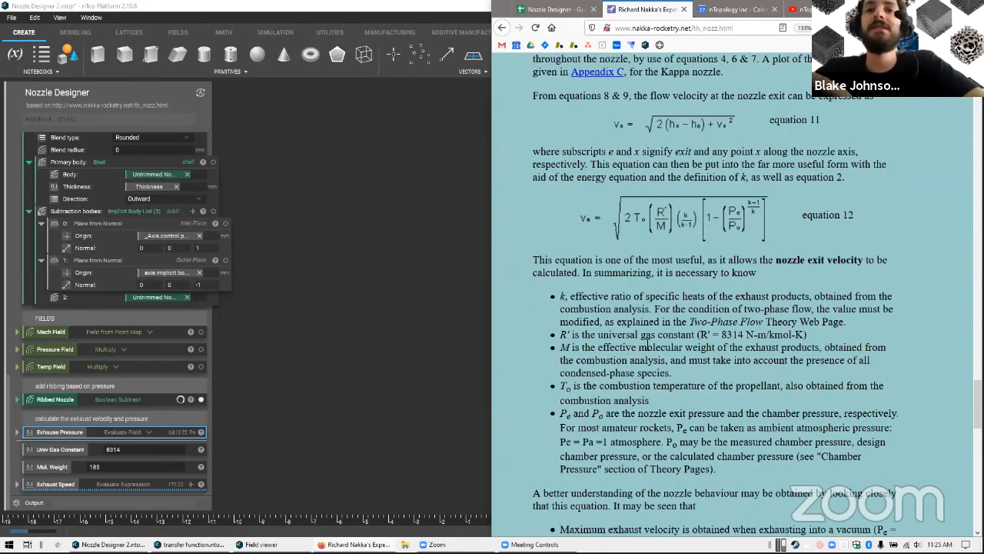
pyautogui.moveTo(638, 347); pyautogui.dragTo(723, 373)
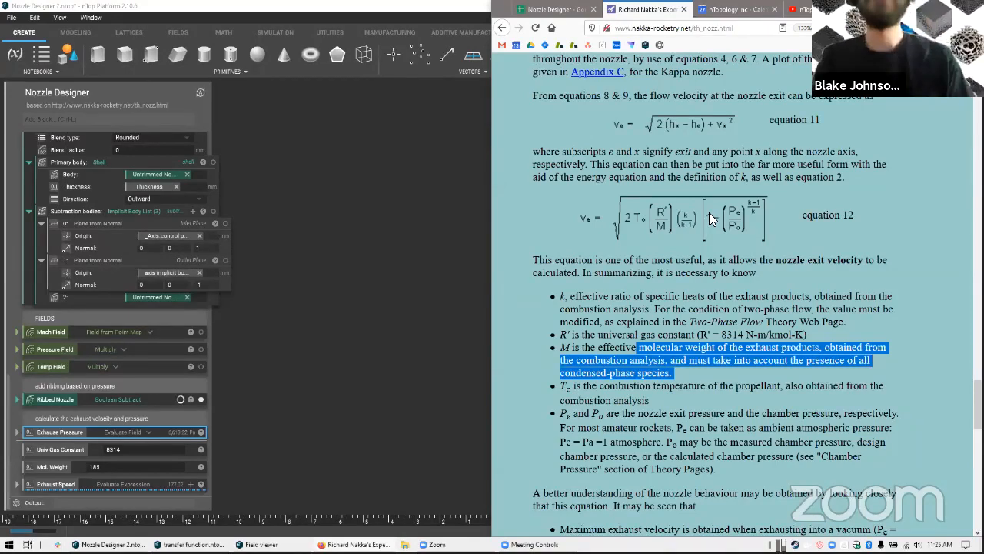
# Place nTop Platform beside the theory page, expand the Exhaust Speed block to compare its expression with equation 12, and collapse it again
pyautogui.click(46, 483)
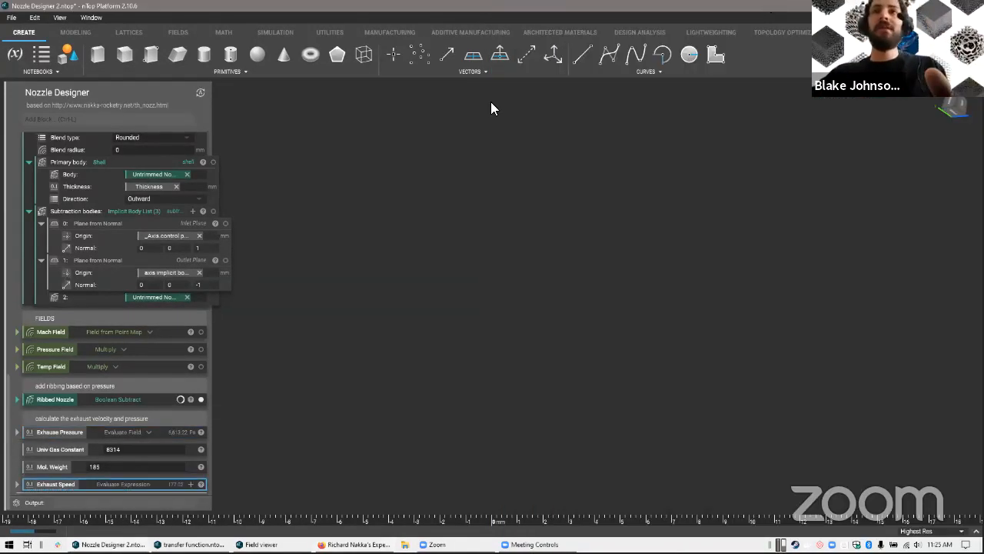
pyautogui.press('super+Left')
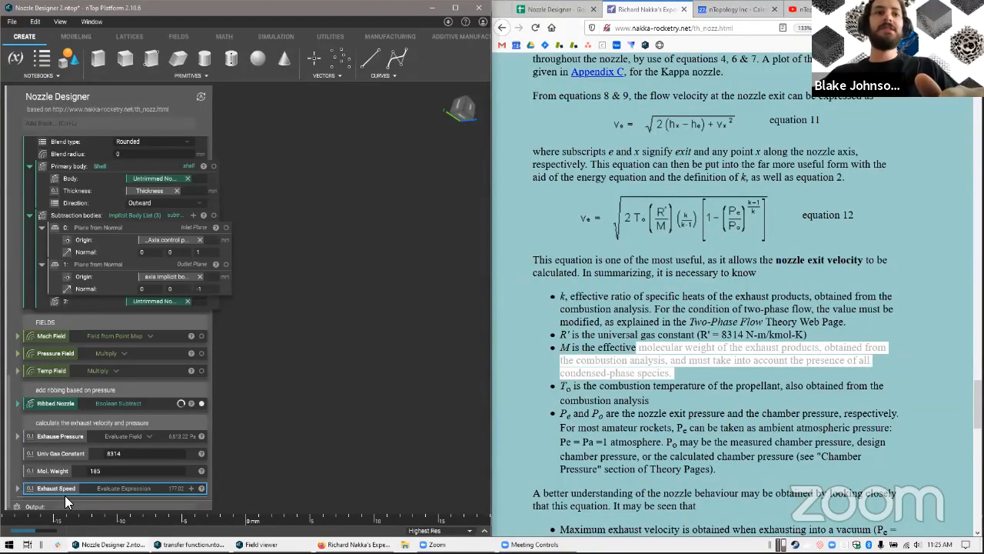
pyautogui.scroll(-3, 132, 434)
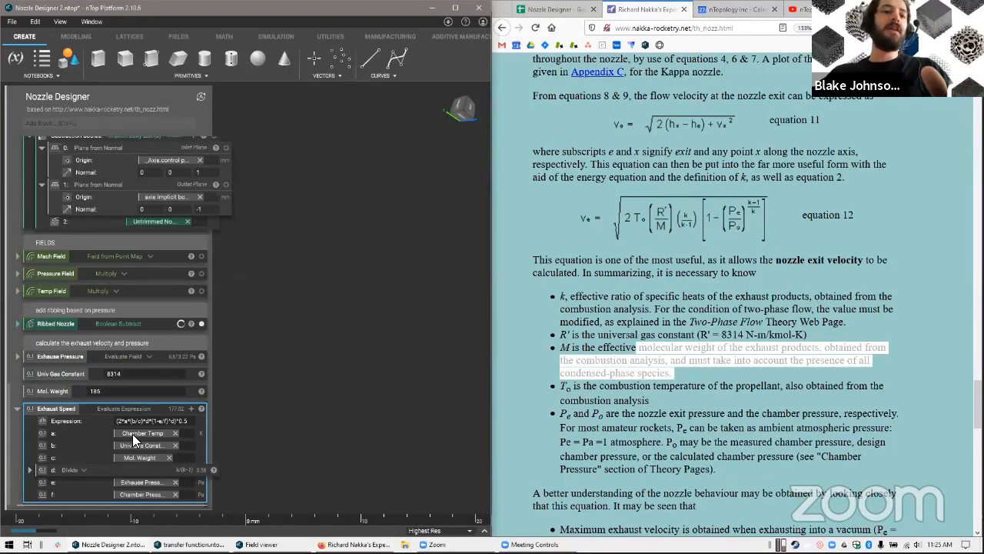
pyautogui.doubleClick(119, 397)
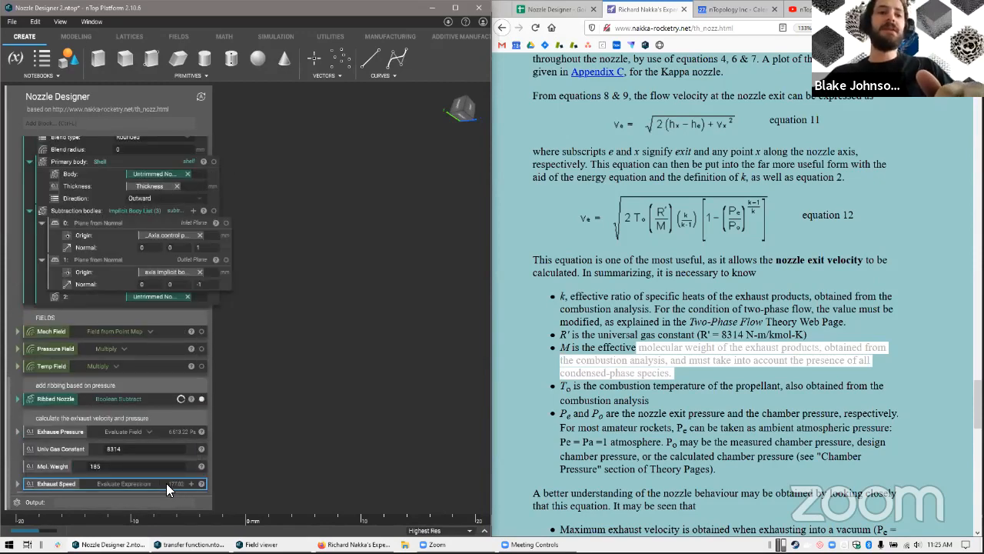
# Review the notebook from the scaled line to the exhaust calculations, inspect the nozzle up close, and look back through the theory page's earlier equations
pyautogui.scroll(10, 146, 472)
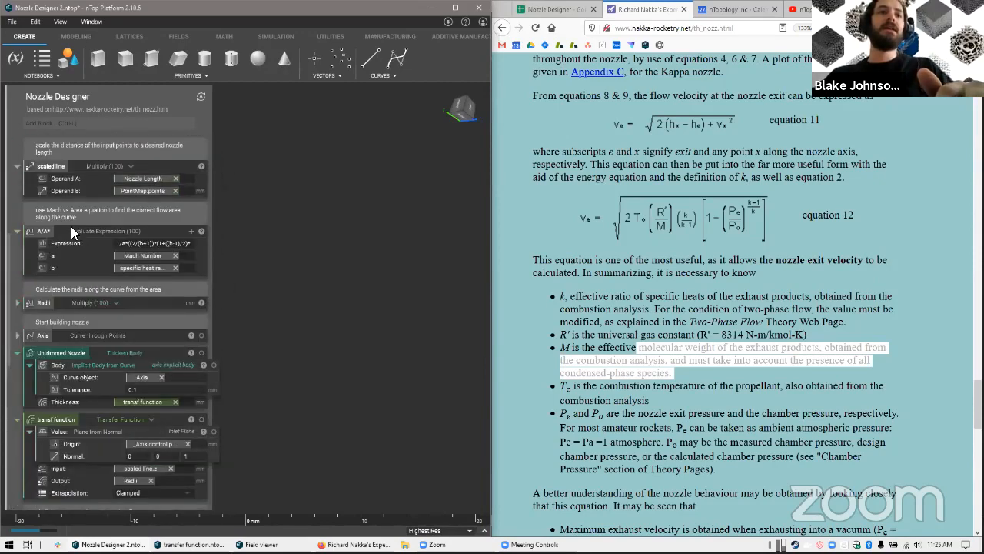
pyautogui.scroll(6, 70, 226)
pyautogui.scroll(-7, 188, 463)
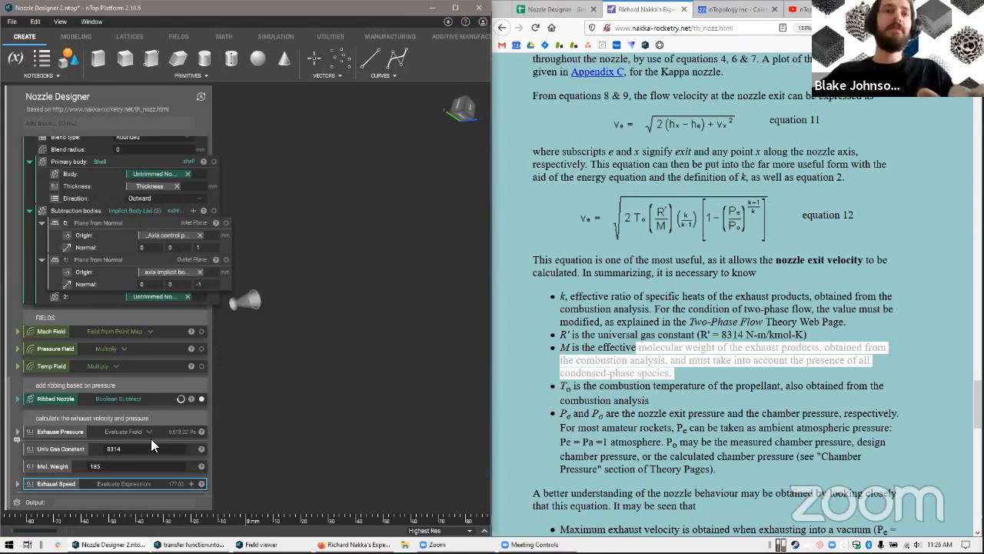
pyautogui.scroll(4, 238, 363)
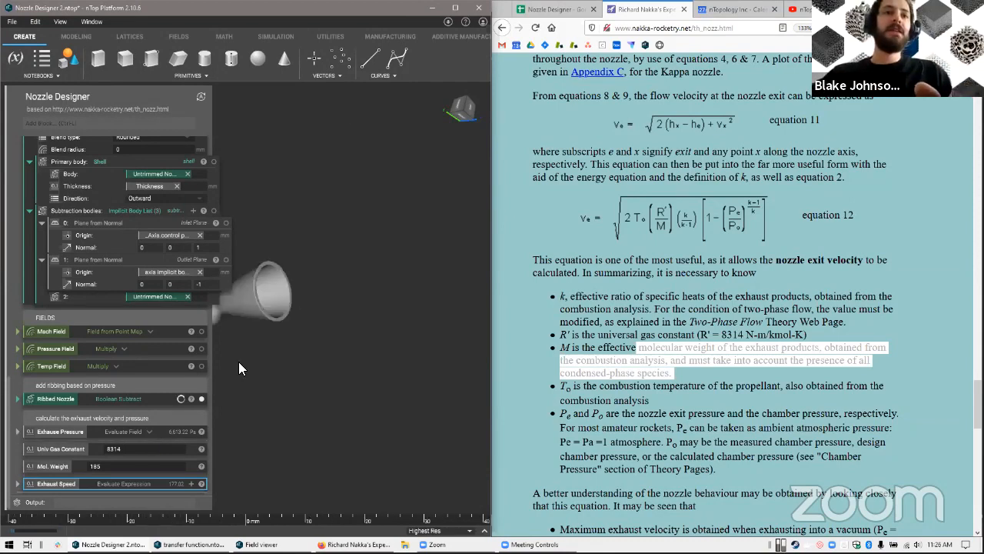
pyautogui.scroll(3, 139, 300)
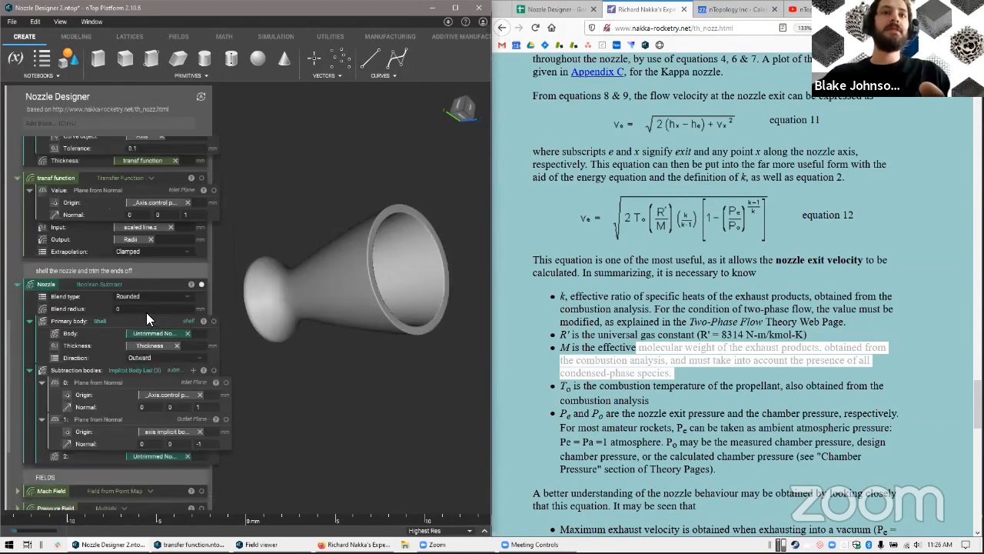
pyautogui.scroll(-3, 144, 327)
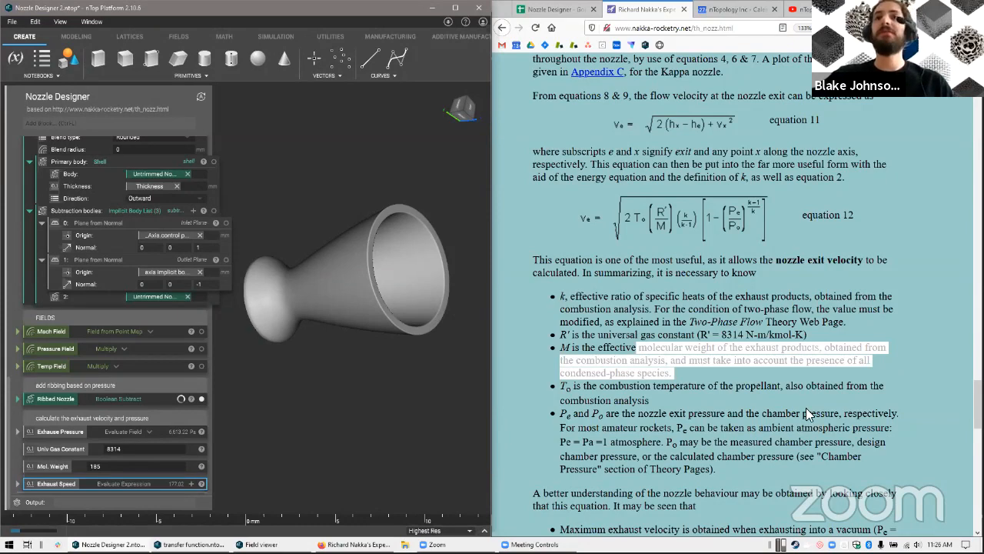
pyautogui.scroll(6, 593, 208)
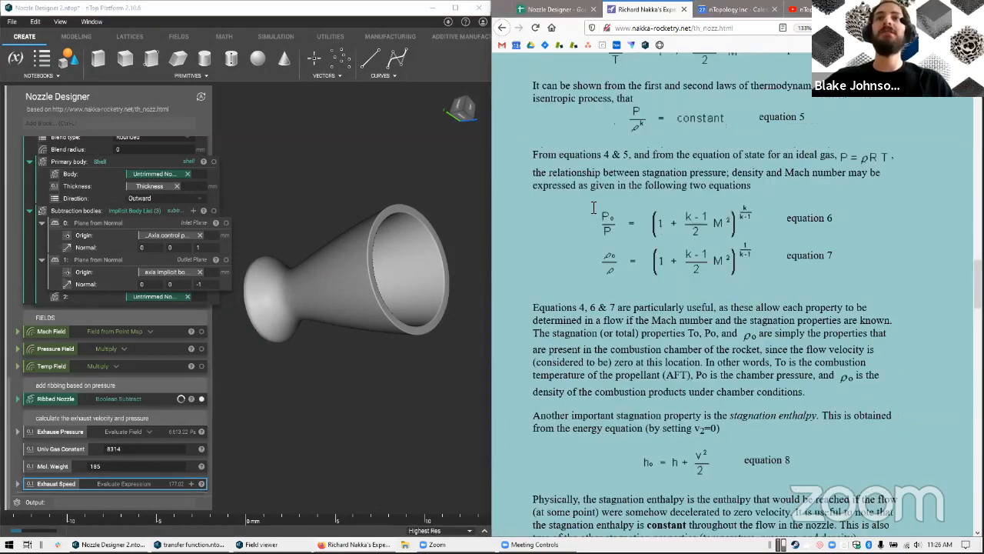
pyautogui.scroll(10, 593, 207)
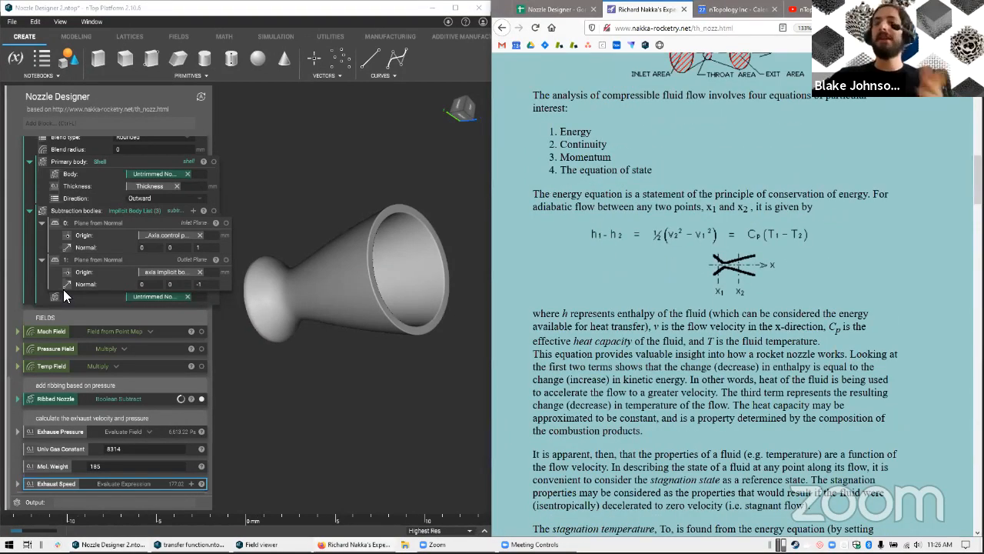
# Read equations 3 to 6 on the theory page and look over the notebook's transfer function and nozzle trimming blocks
pyautogui.scroll(-7, 590, 204)
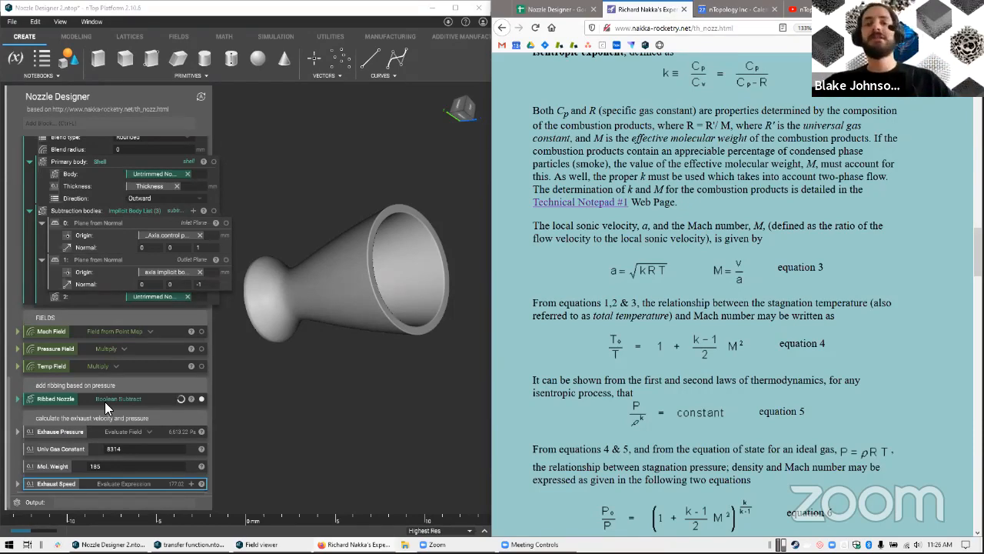
pyautogui.scroll(5, 123, 392)
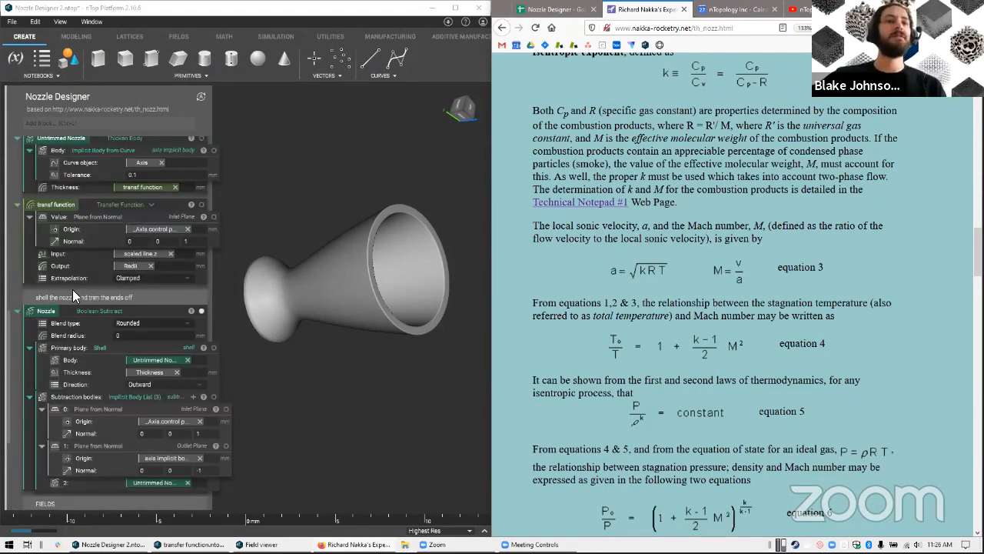
pyautogui.scroll(-5, 166, 483)
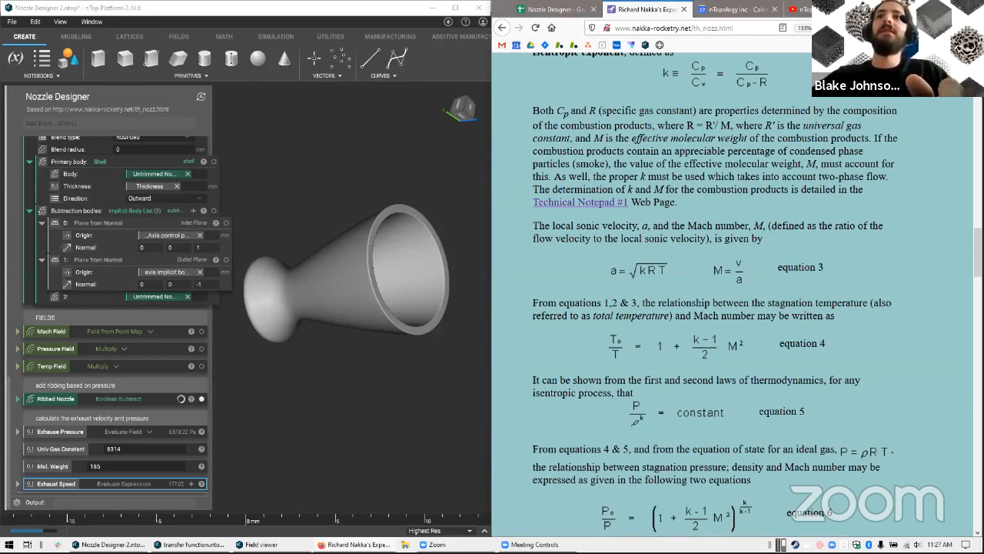
# Open a new browser tab and enter the presenter's contact e-mail in its address bar
pyautogui.hotkey('ctrl', 't')
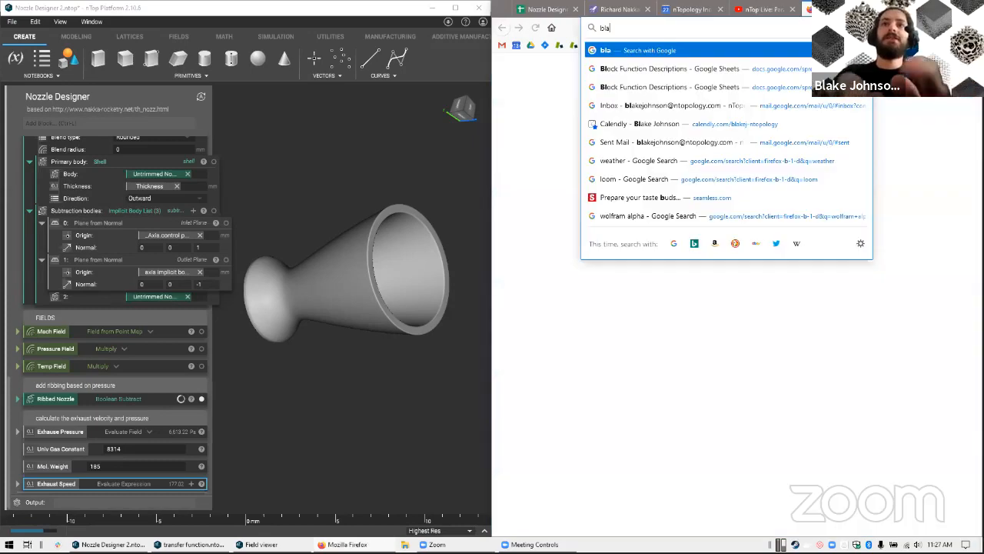
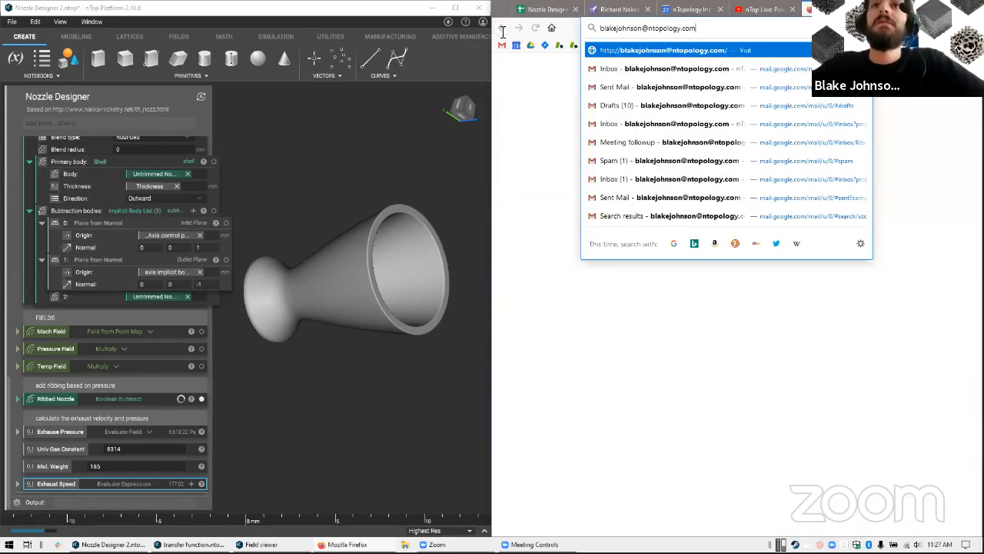
pyautogui.hotkey('ctrl', 'a')
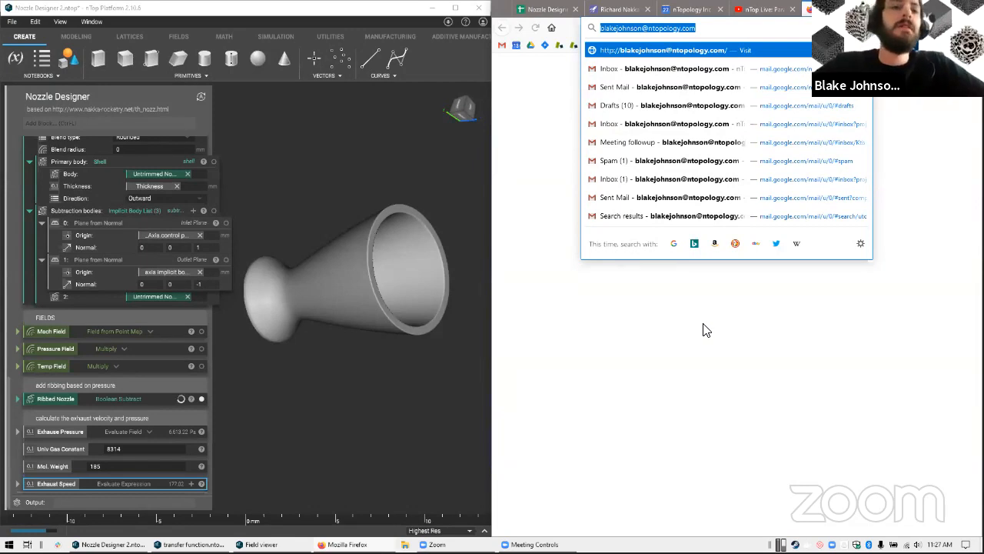
pyautogui.press('Return')
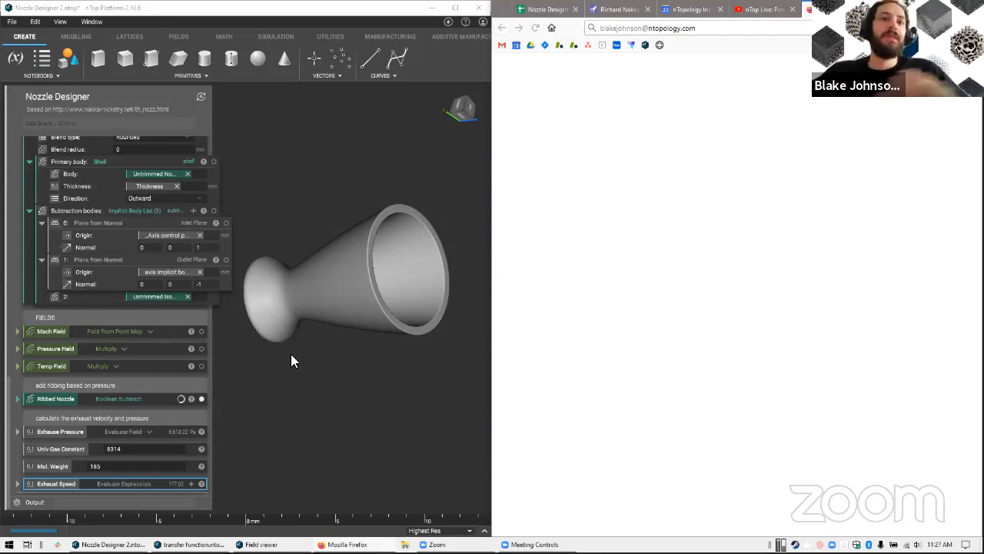
# Inspect the ribbed nozzle from another angle and enlarge the nTop Platform window to fill the screen
pyautogui.moveTo(328, 345); pyautogui.dragTo(297, 370, button='right')
pyautogui.moveTo(296, 412); pyautogui.dragTo(338, 414, button='right')
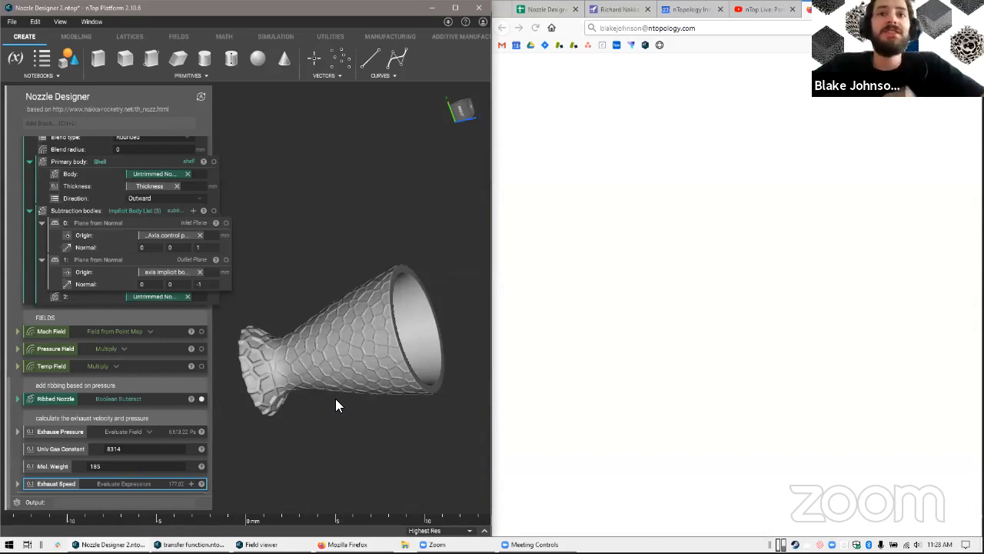
pyautogui.press('super+Up')
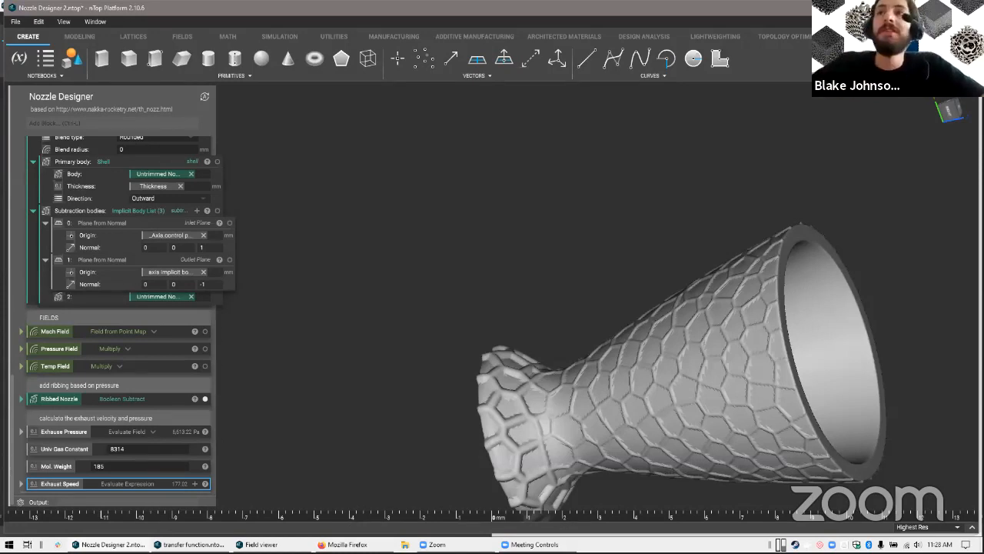
# Switch to the browser's Nozzle Designer spreadsheet, maximize the window, and view the download formats available for the point map data sheet
pyautogui.hotkey('alt', 'Tab')
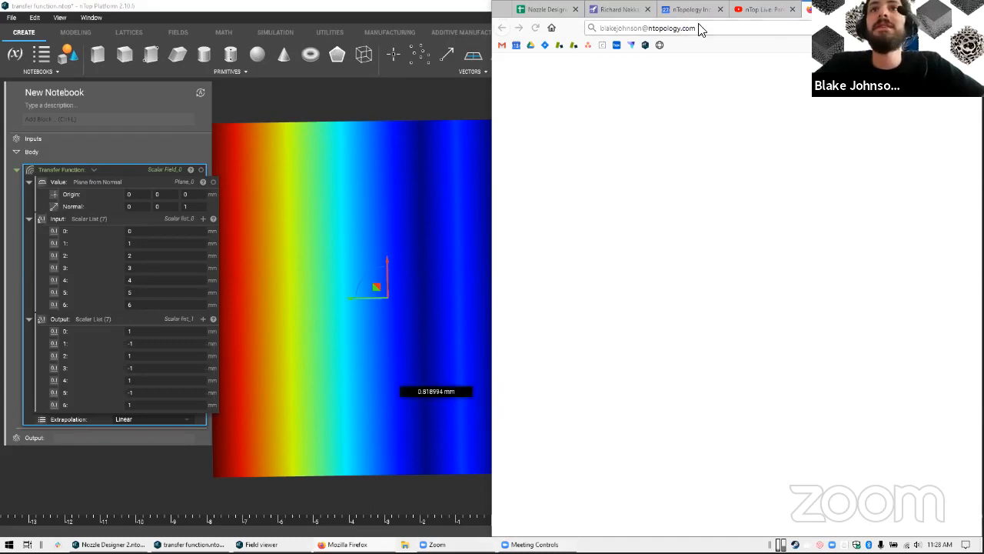
pyautogui.click(543, 13)
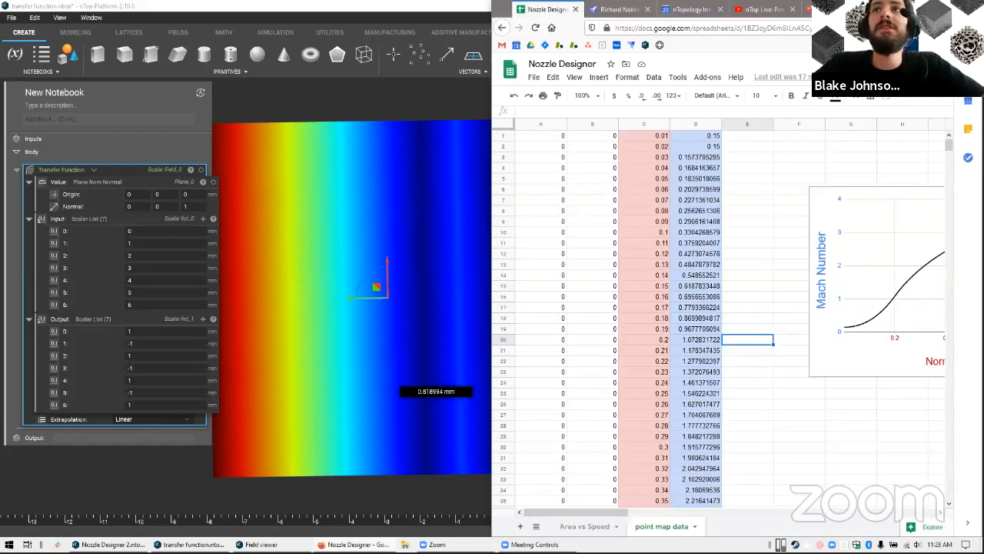
pyautogui.click(949, 7)
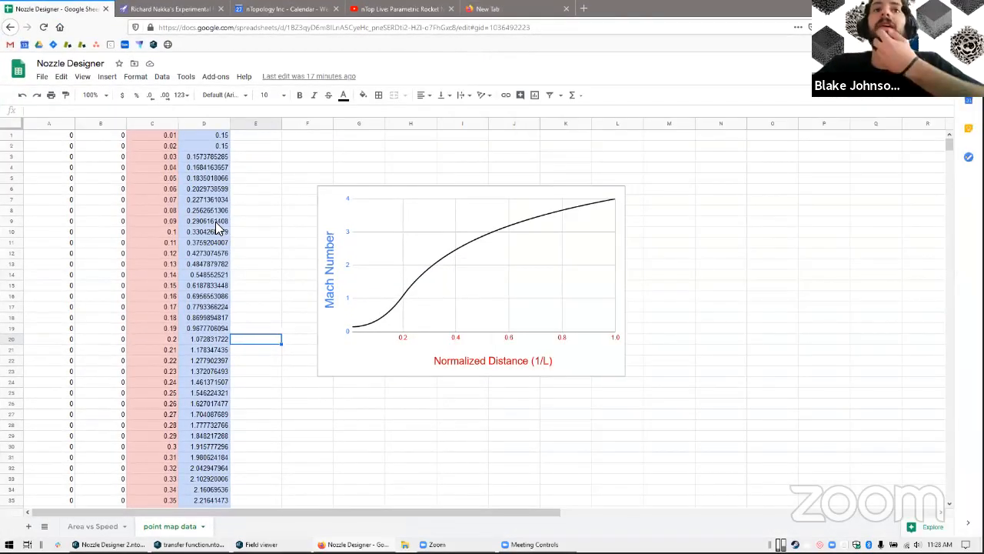
pyautogui.click(140, 180)
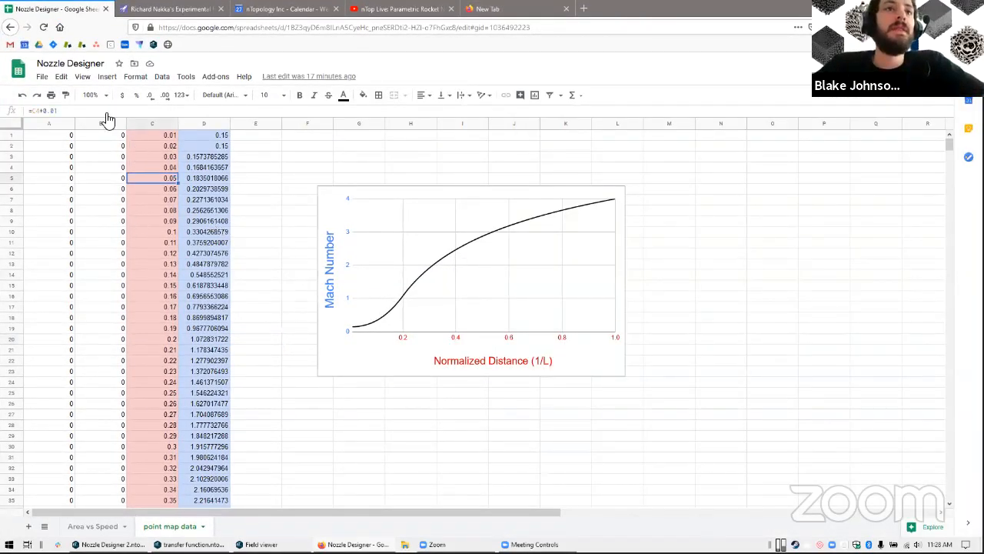
pyautogui.click(42, 77)
pyautogui.moveTo(68, 197)
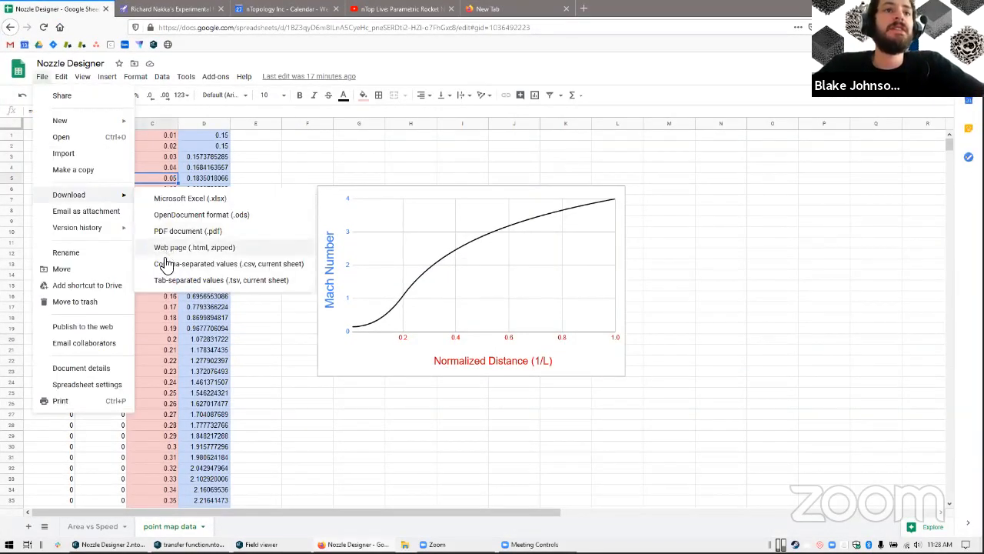
pyautogui.click(298, 168)
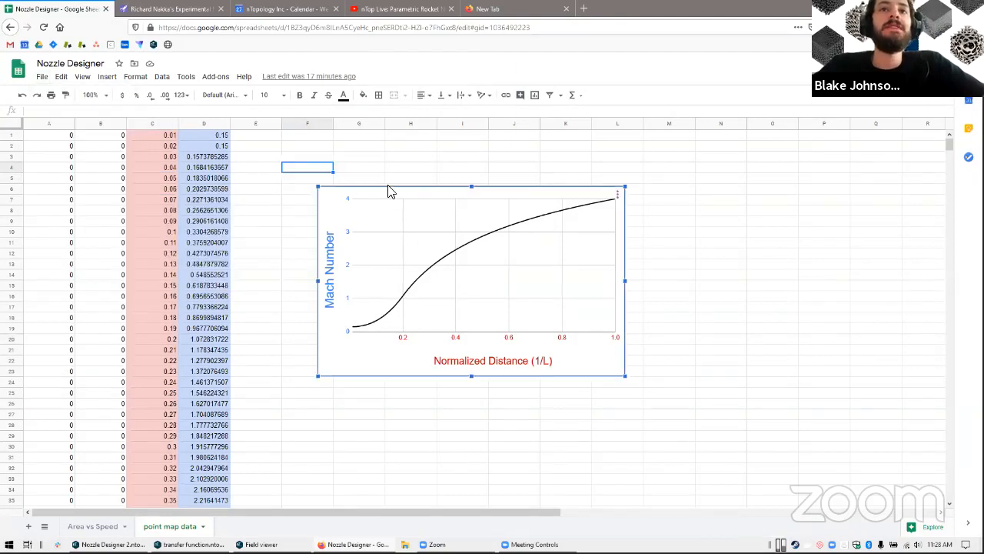
# Move the Mach Number chart over the point map data columns and show the spreadsheet's download formats again
pyautogui.click(357, 202)
pyautogui.moveTo(367, 198); pyautogui.dragTo(210, 237)
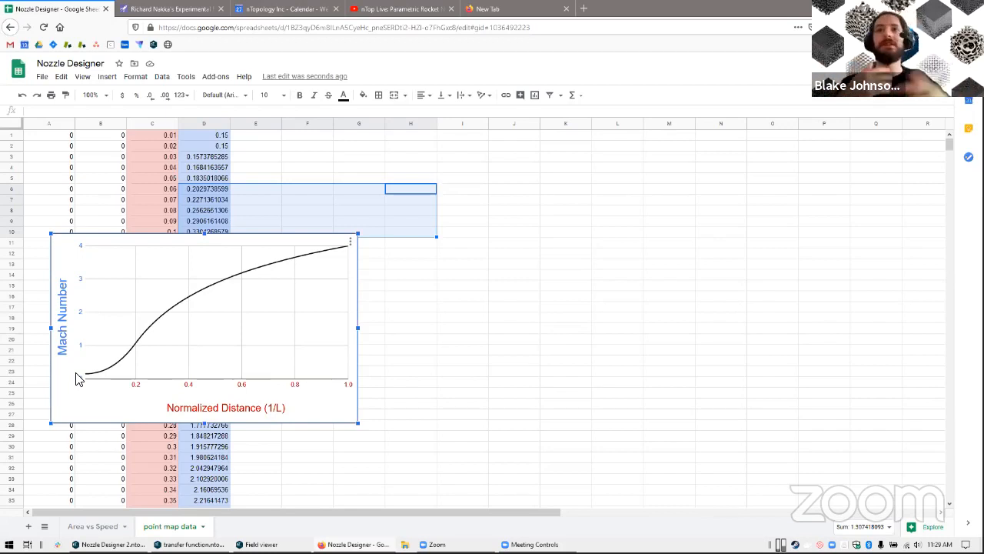
pyautogui.click(55, 137)
pyautogui.click(43, 77)
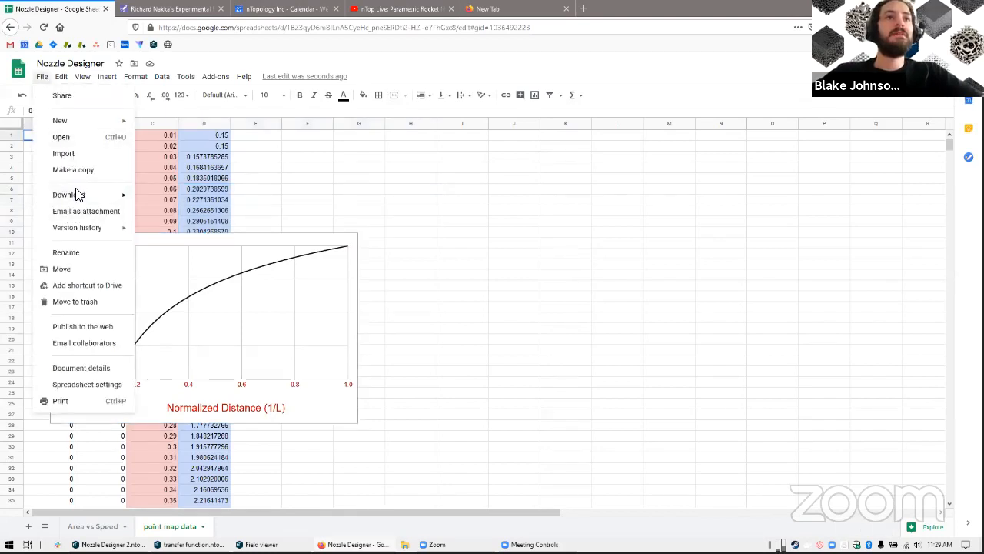
pyautogui.moveTo(80, 195)
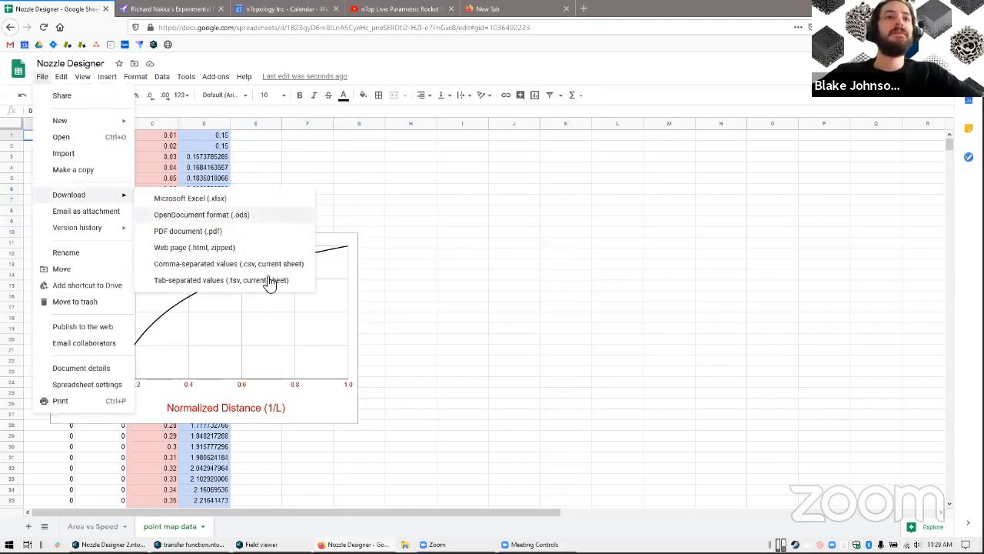
# Return to nTop Platform and examine the Data Path input and the Import Scalar Point Map block near the notebook's start
pyautogui.hotkey('alt', 'Tab')
pyautogui.scroll(10, 150, 204)
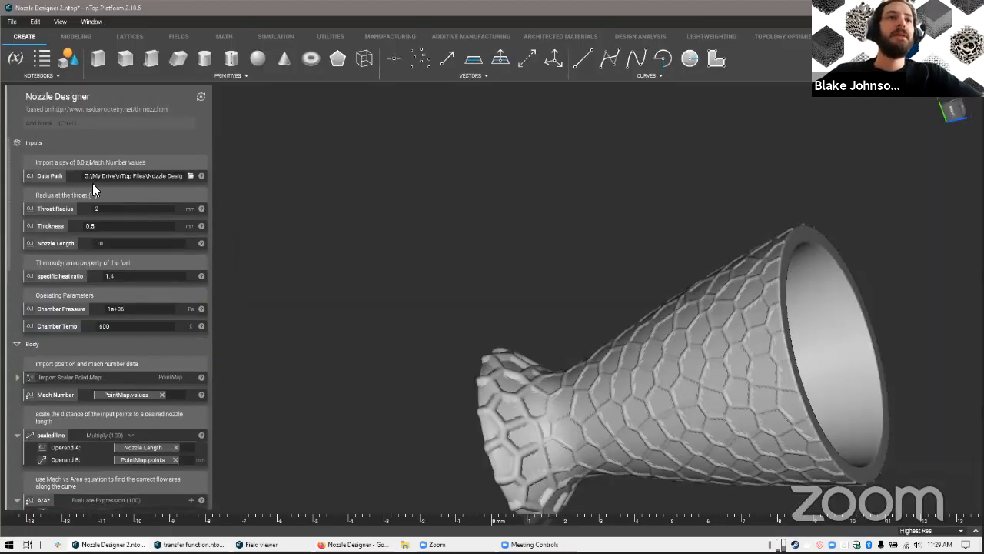
pyautogui.click(79, 374)
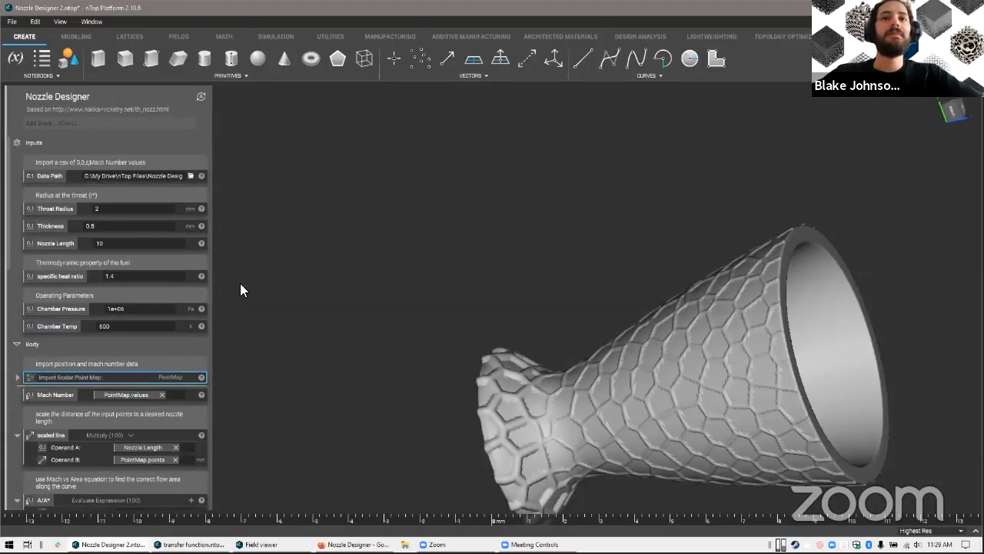
pyautogui.click(354, 298)
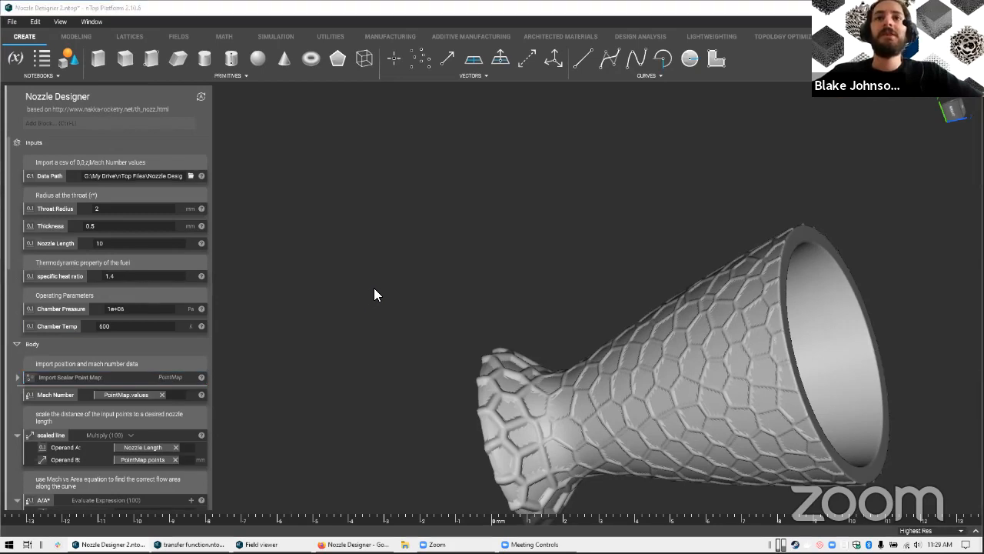